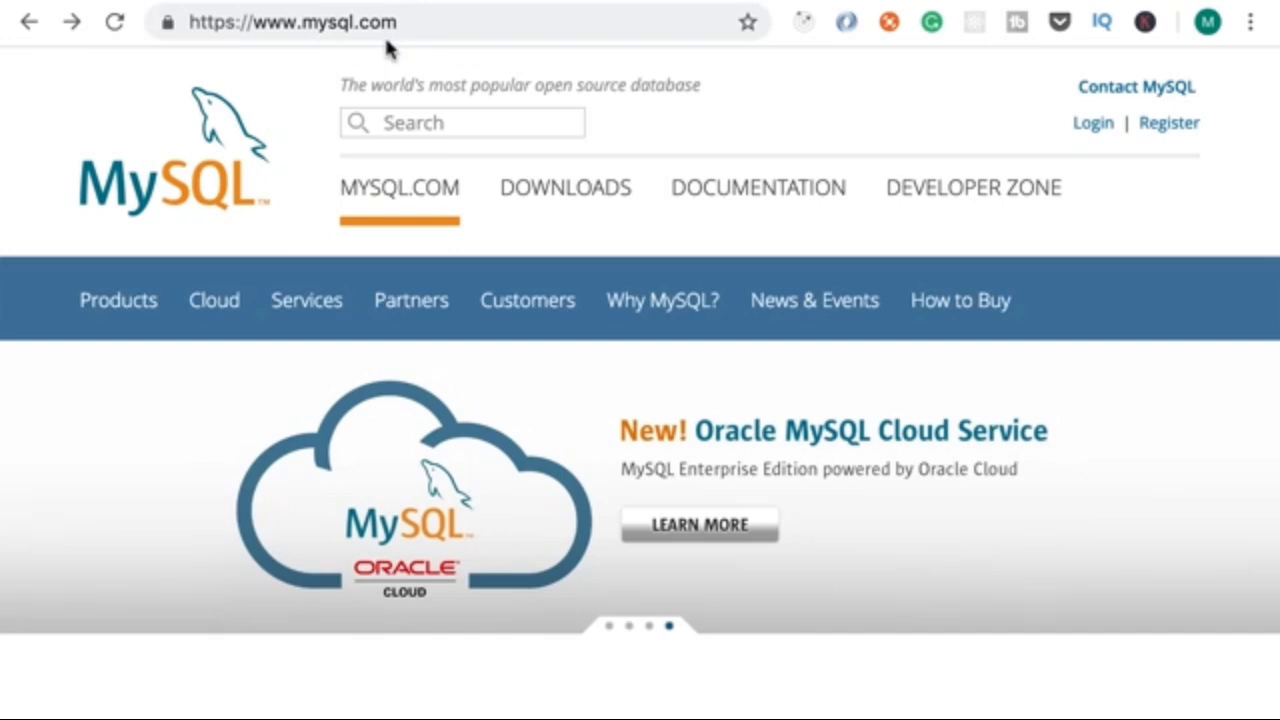
Step: Go through DOWNLOADS and Community (GPL) Downloads to the MySQL Community Server 8.0.15 macOS packages
click(567, 197)
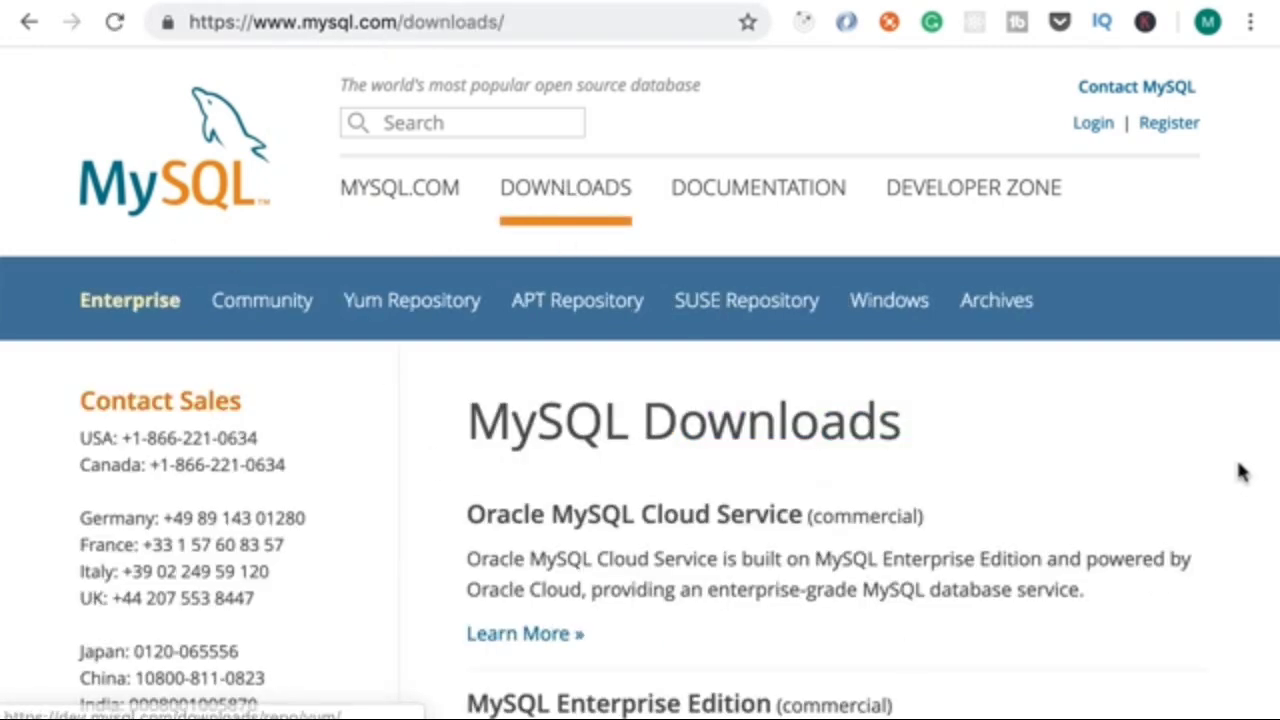
scroll(1201, 465, down, 15)
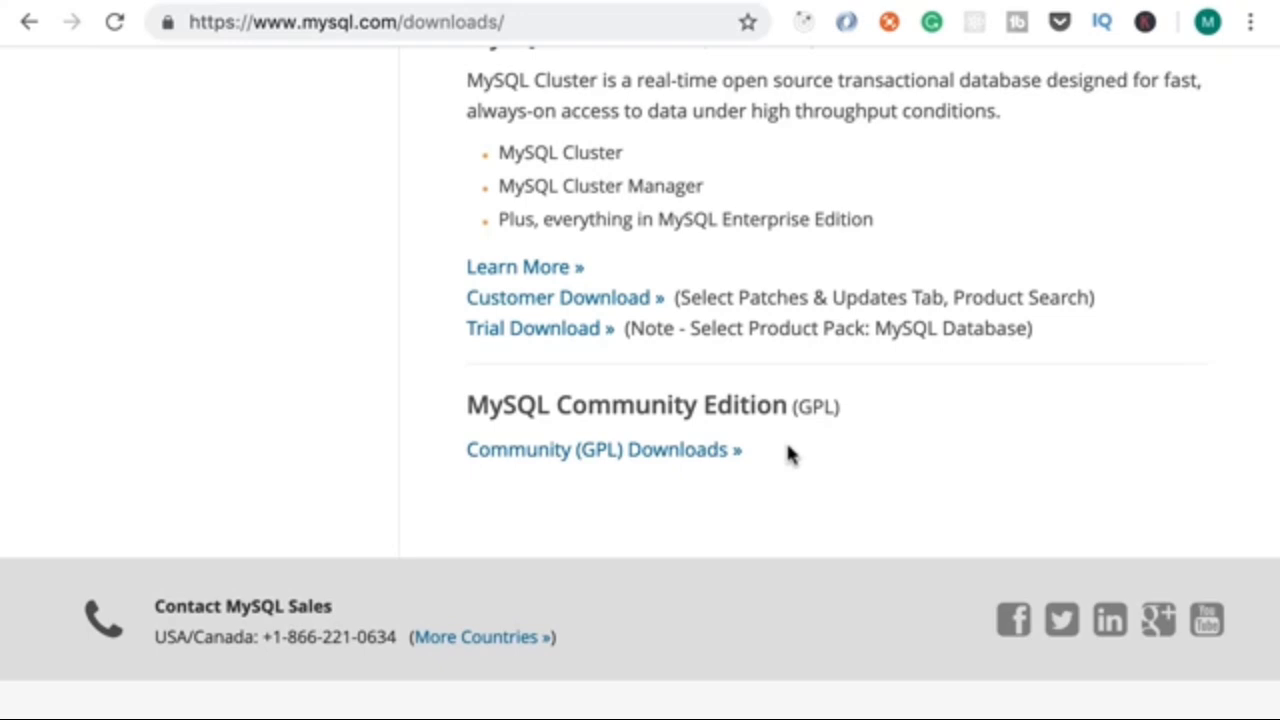
click(622, 455)
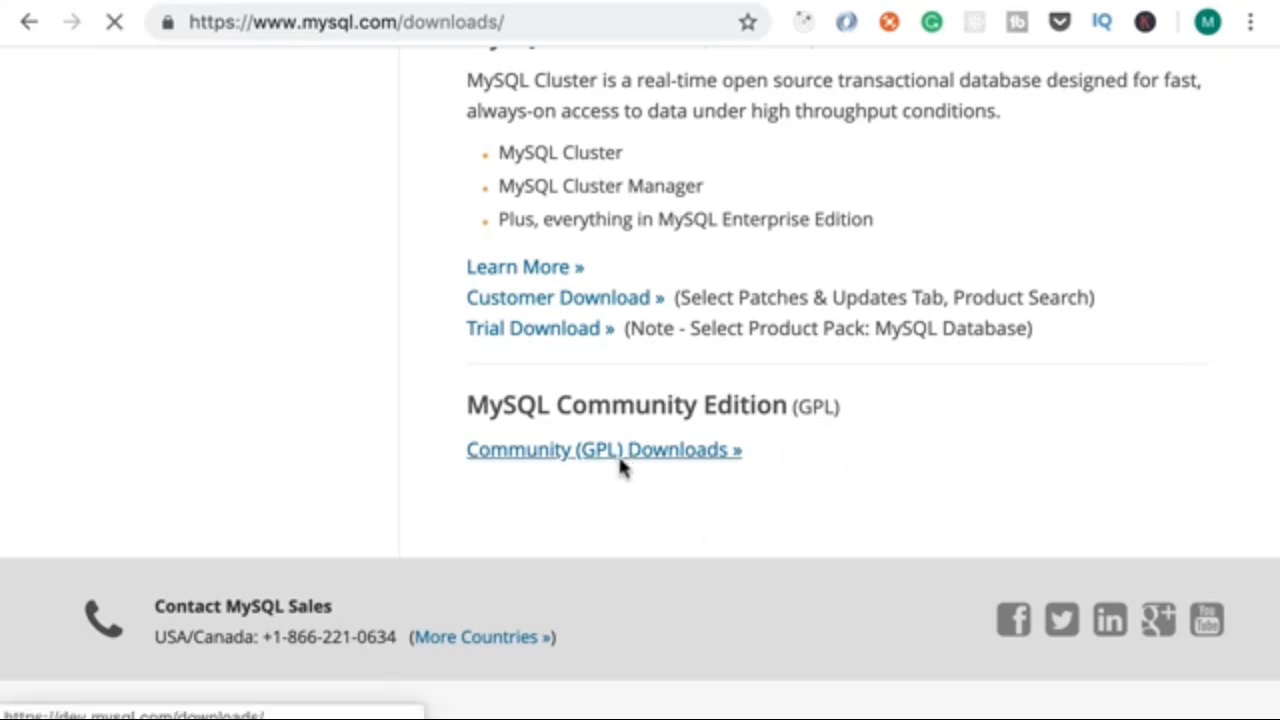
scroll(1066, 462, down, 2)
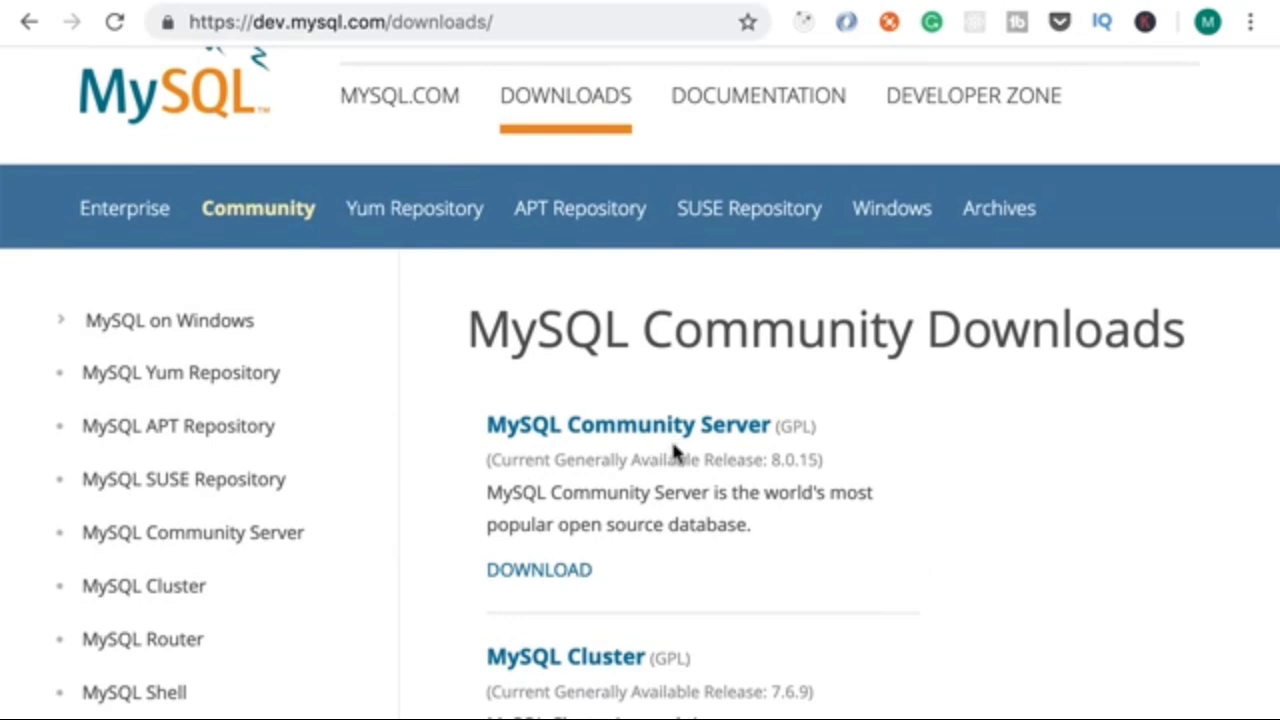
click(708, 428)
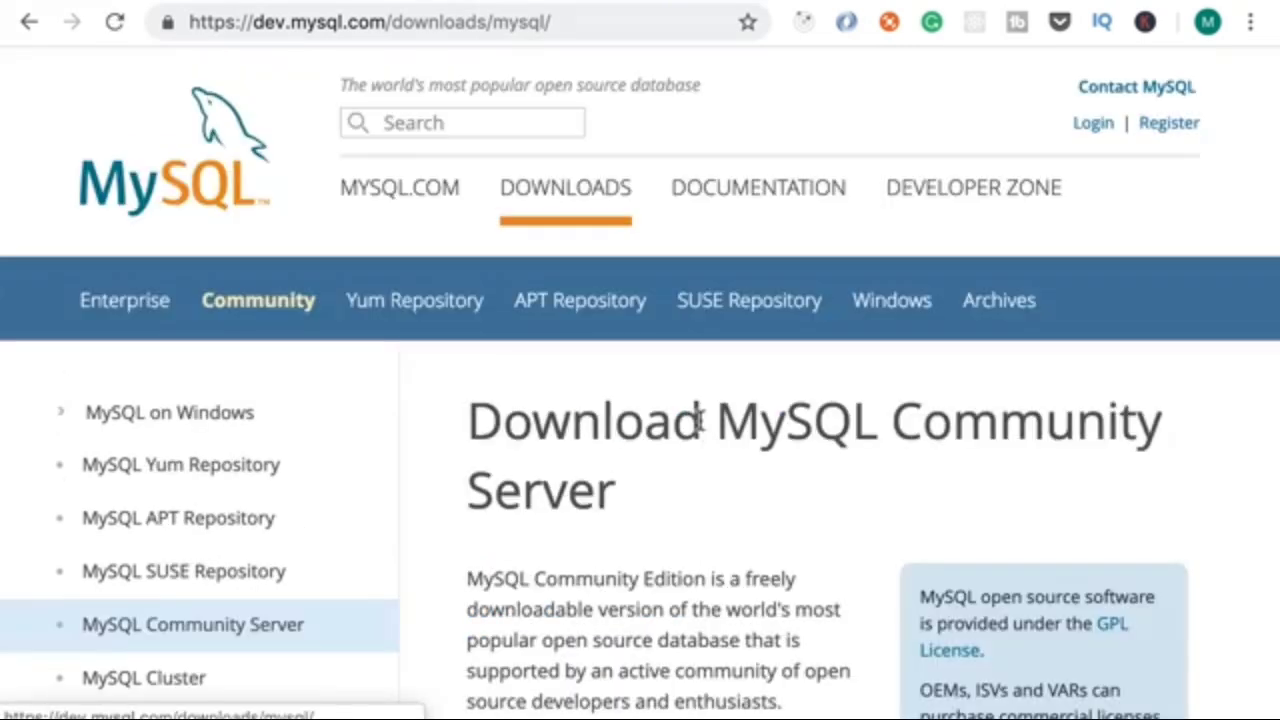
scroll(806, 515, down, 12)
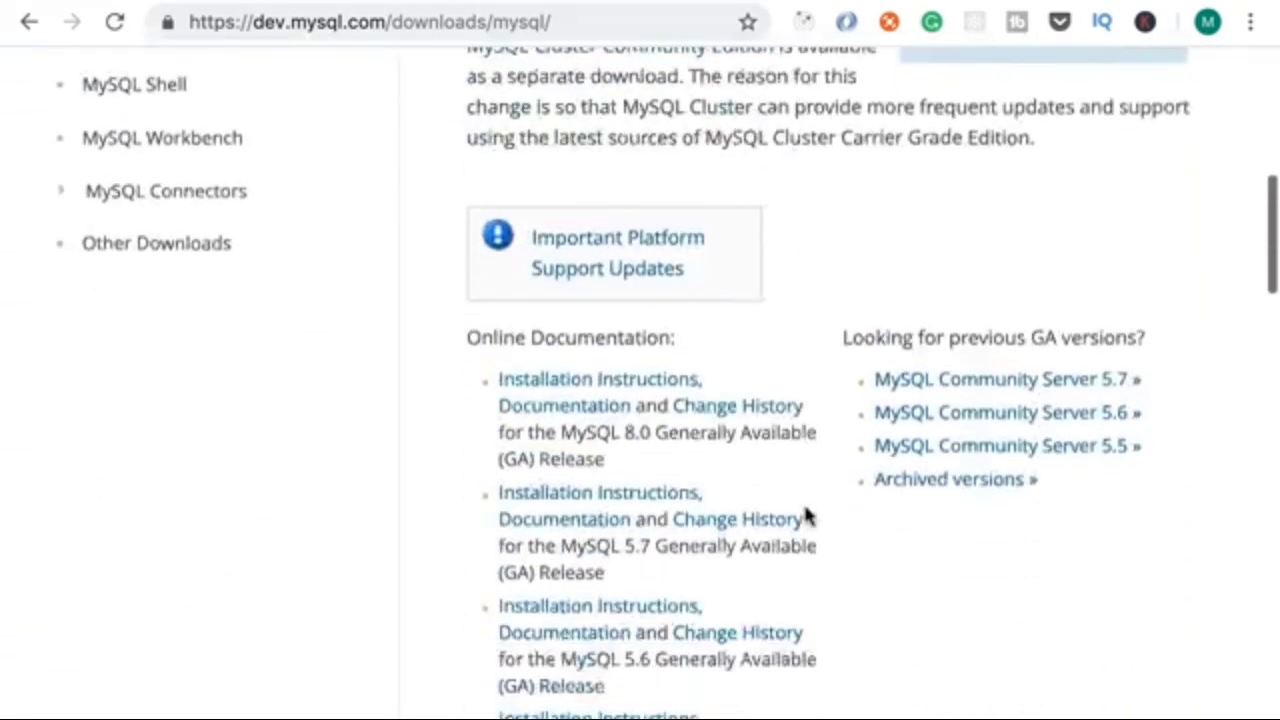
scroll(806, 515, down, 5)
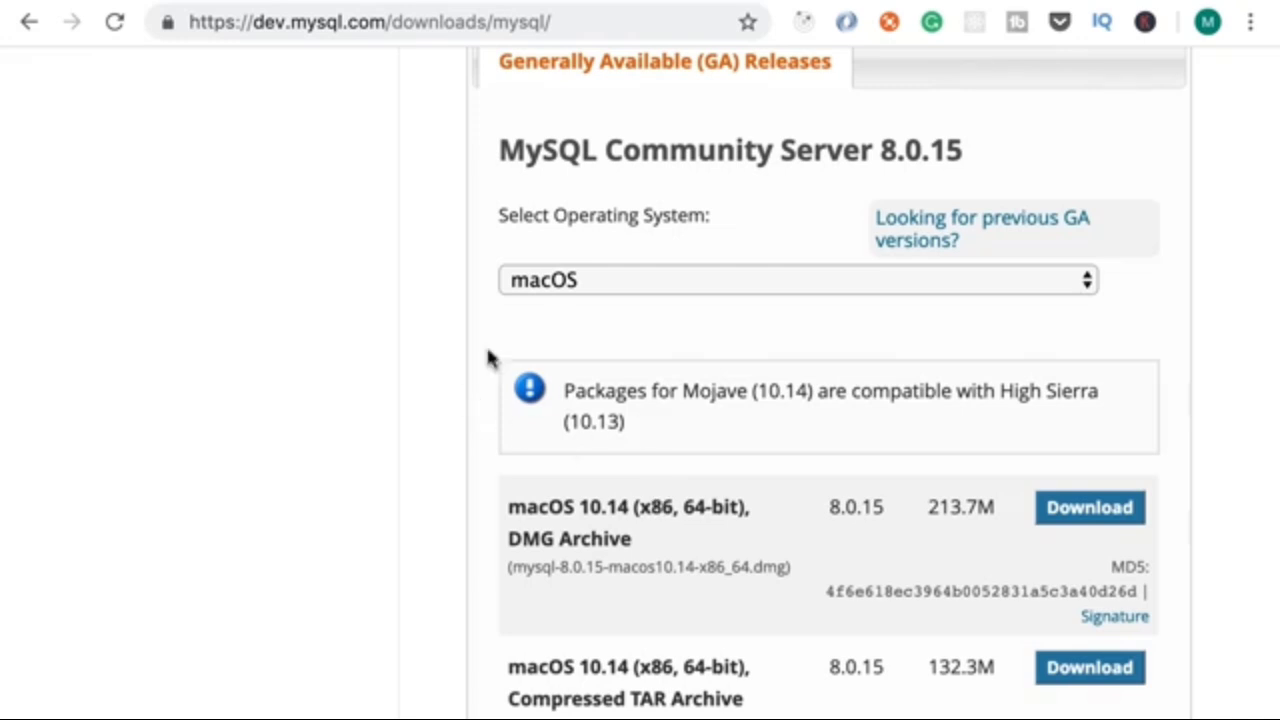
Step: Download the macOS 10.14 DMG Archive without logging in, then open the downloaded disk image
click(1093, 523)
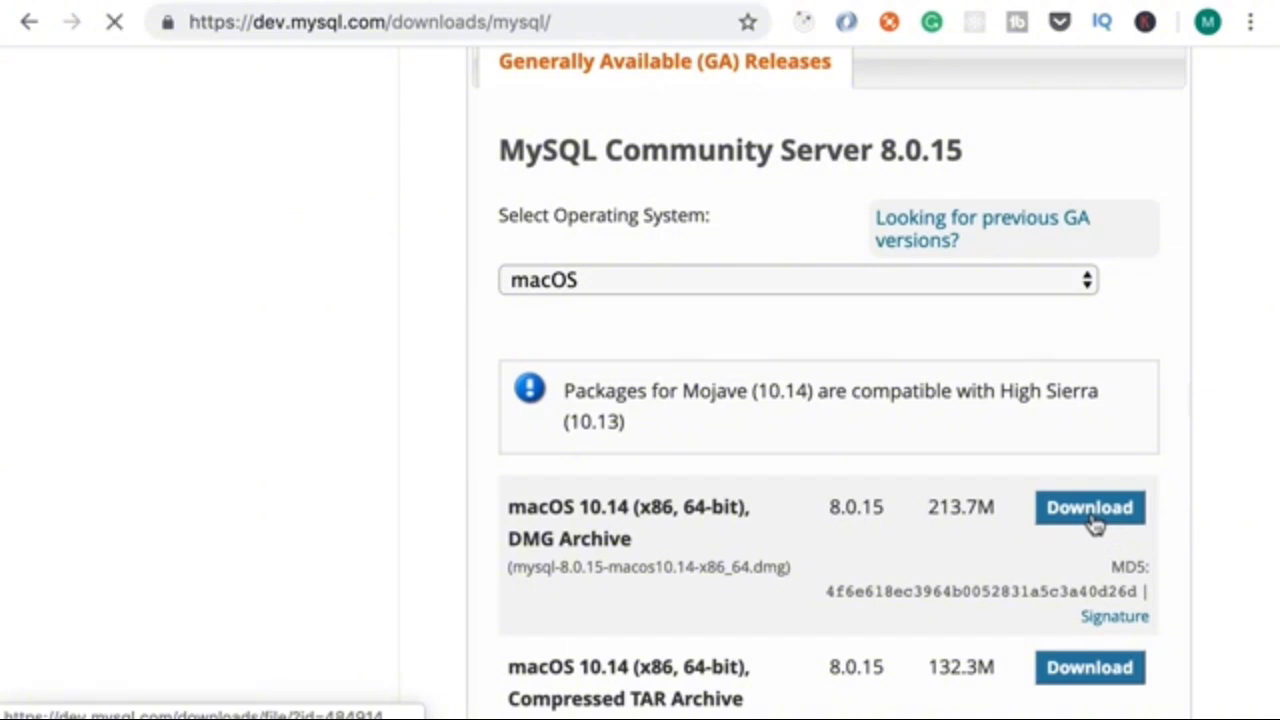
scroll(1095, 525, down, 12)
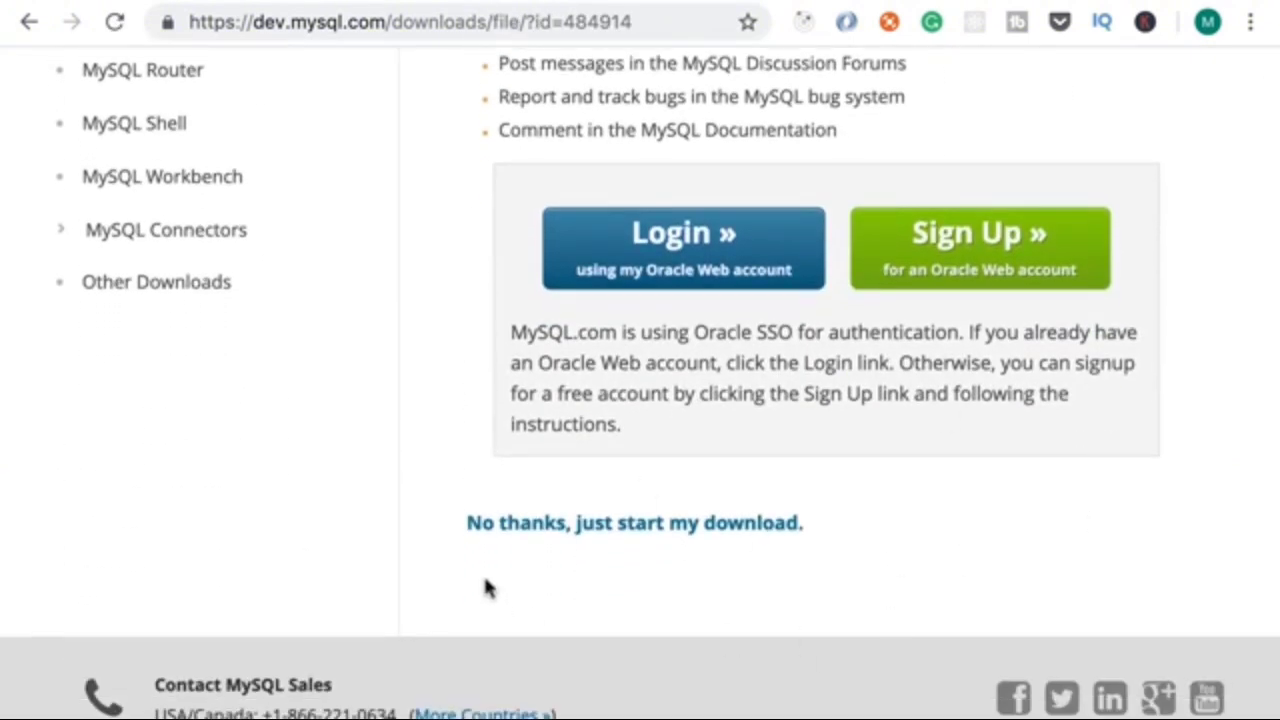
click(640, 537)
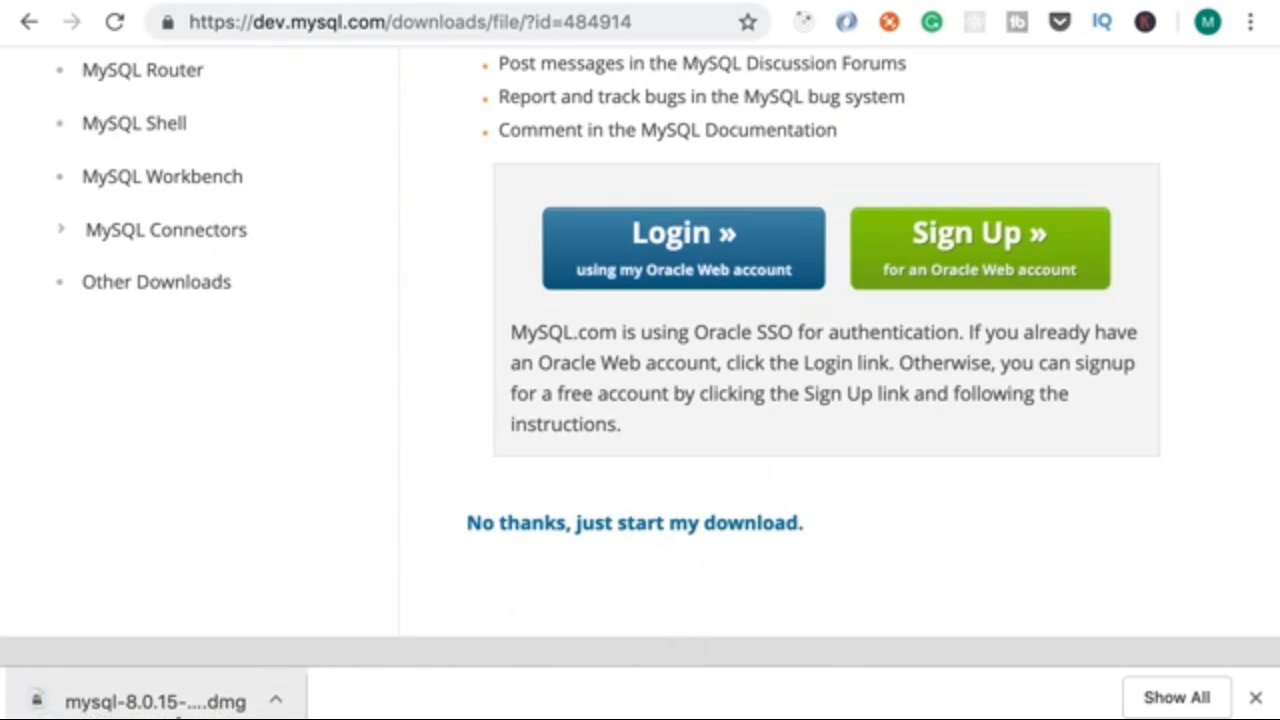
click(188, 698)
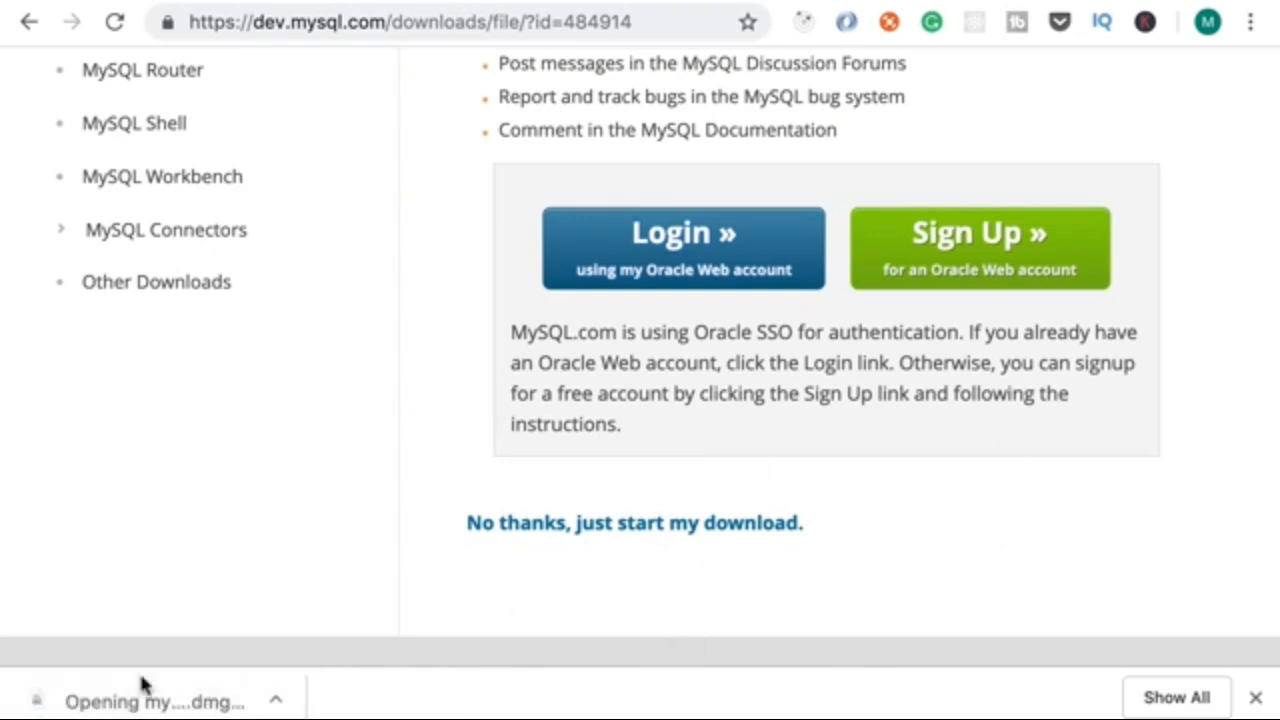
Step: Launch the MySQL 8.0.15 installer package, step past the introduction, and accept the license
double_click(251, 165)
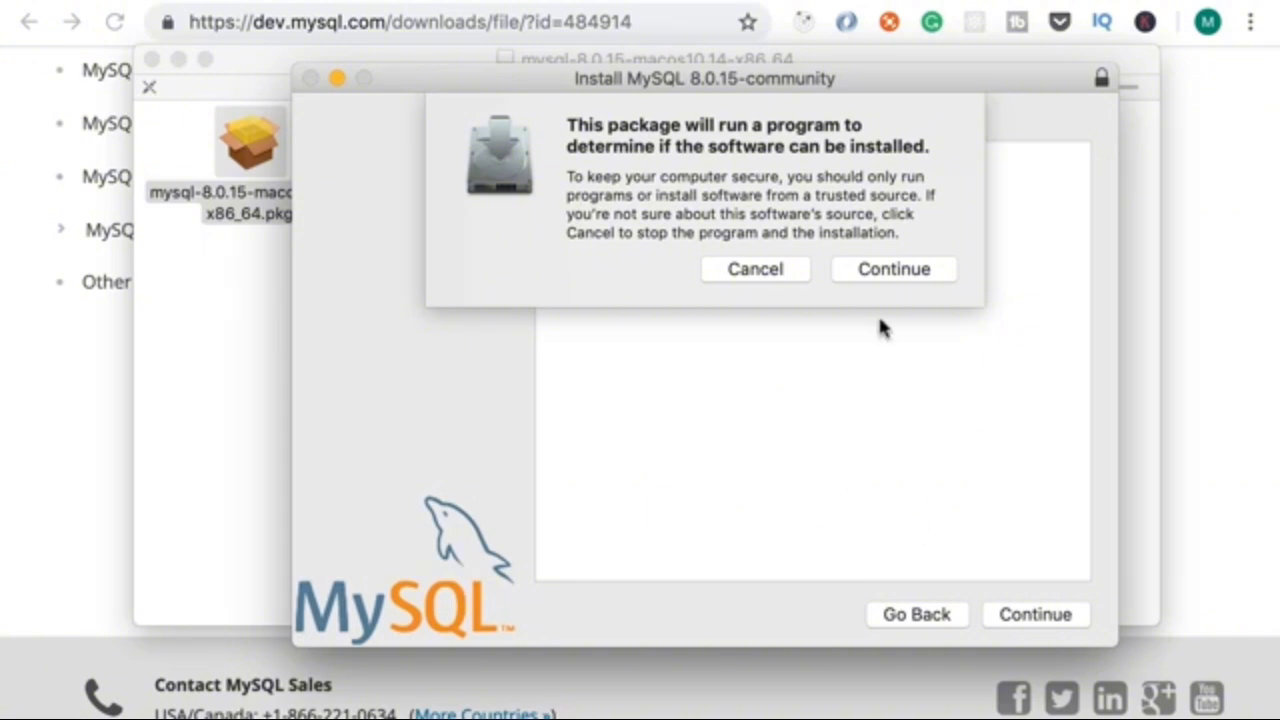
click(886, 272)
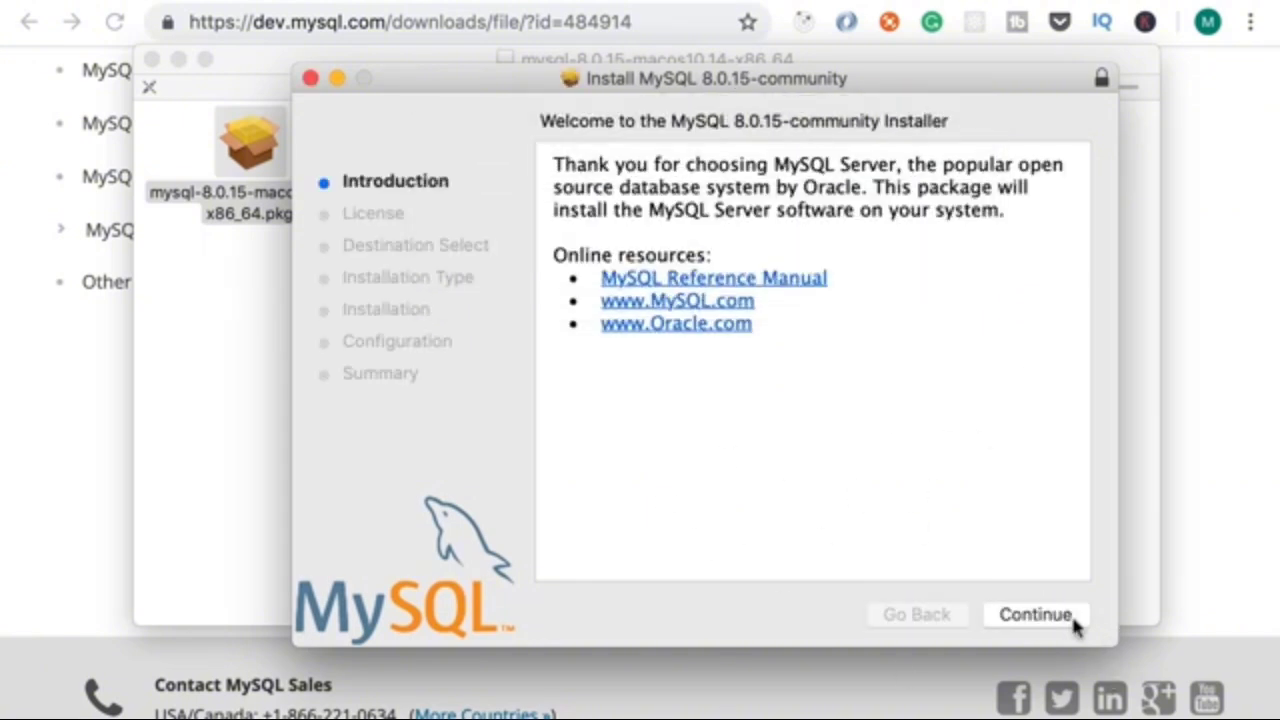
click(1025, 617)
click(990, 617)
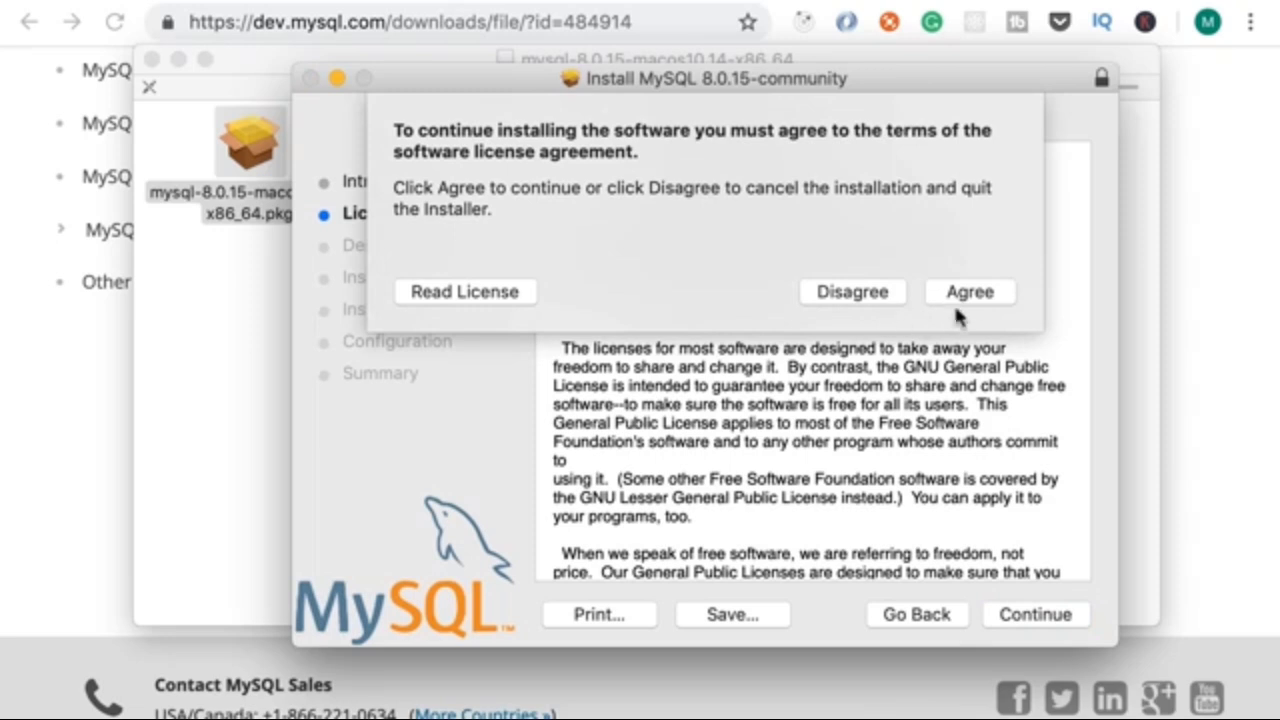
click(970, 291)
Step: Start the standard installation and authorize it with the account password
click(1050, 614)
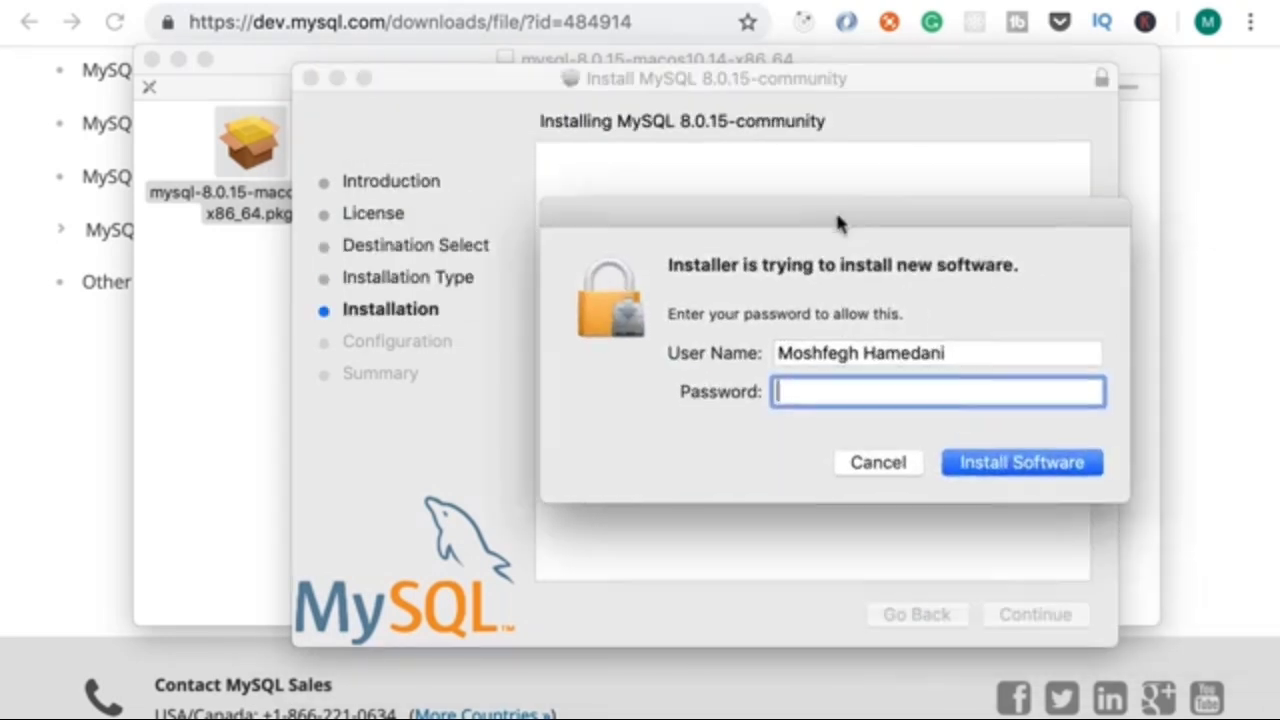
drag(838, 224, 776, 207)
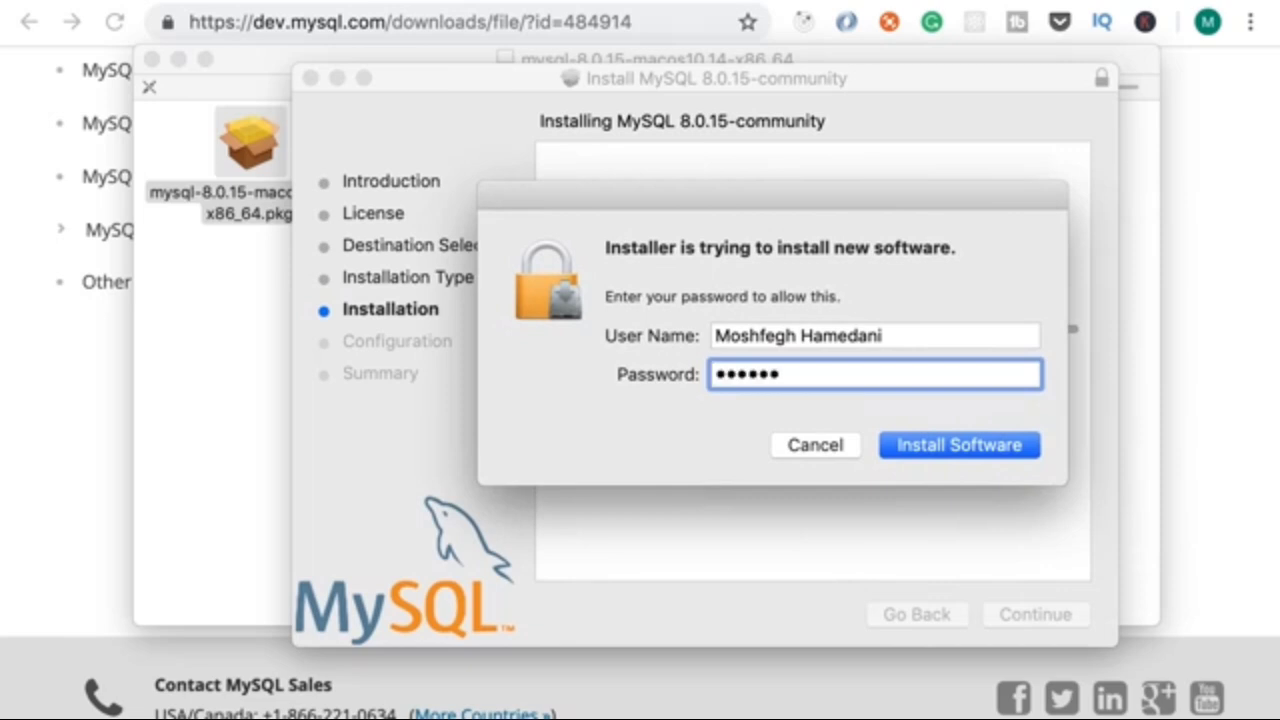
key(Return)
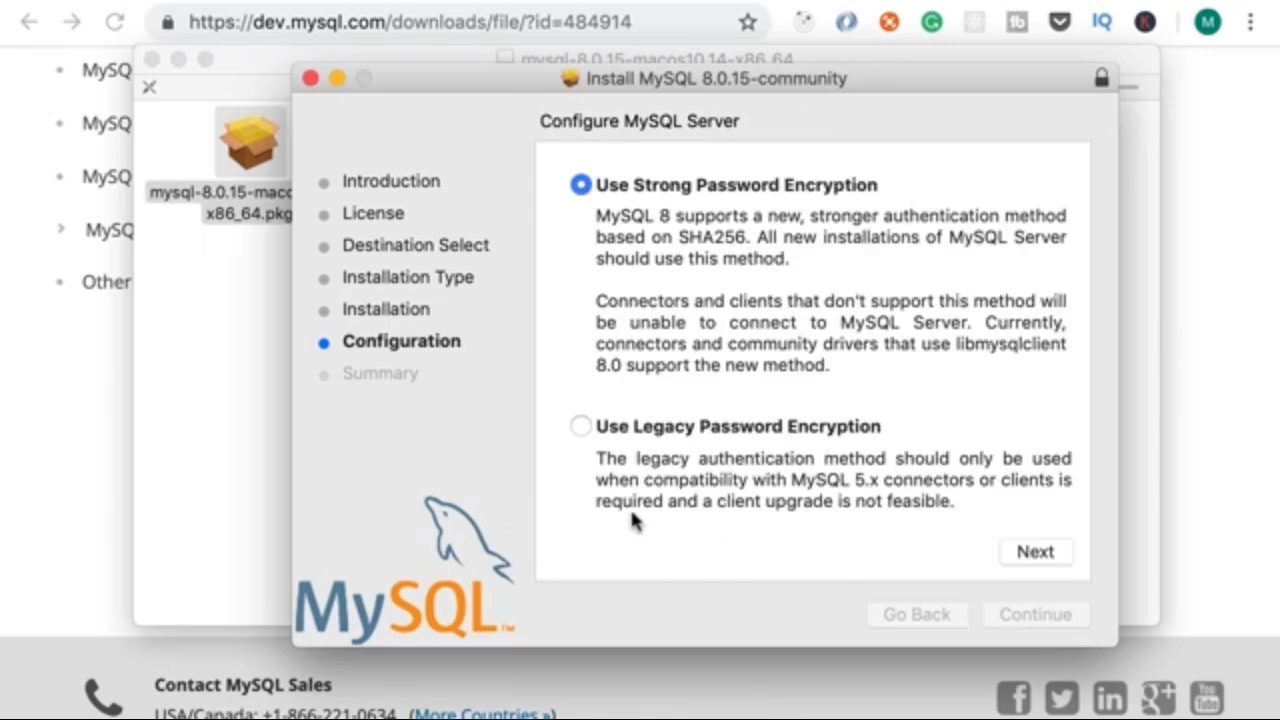
Step: Keep Use Strong Password Encryption and enter a root user password
click(1035, 551)
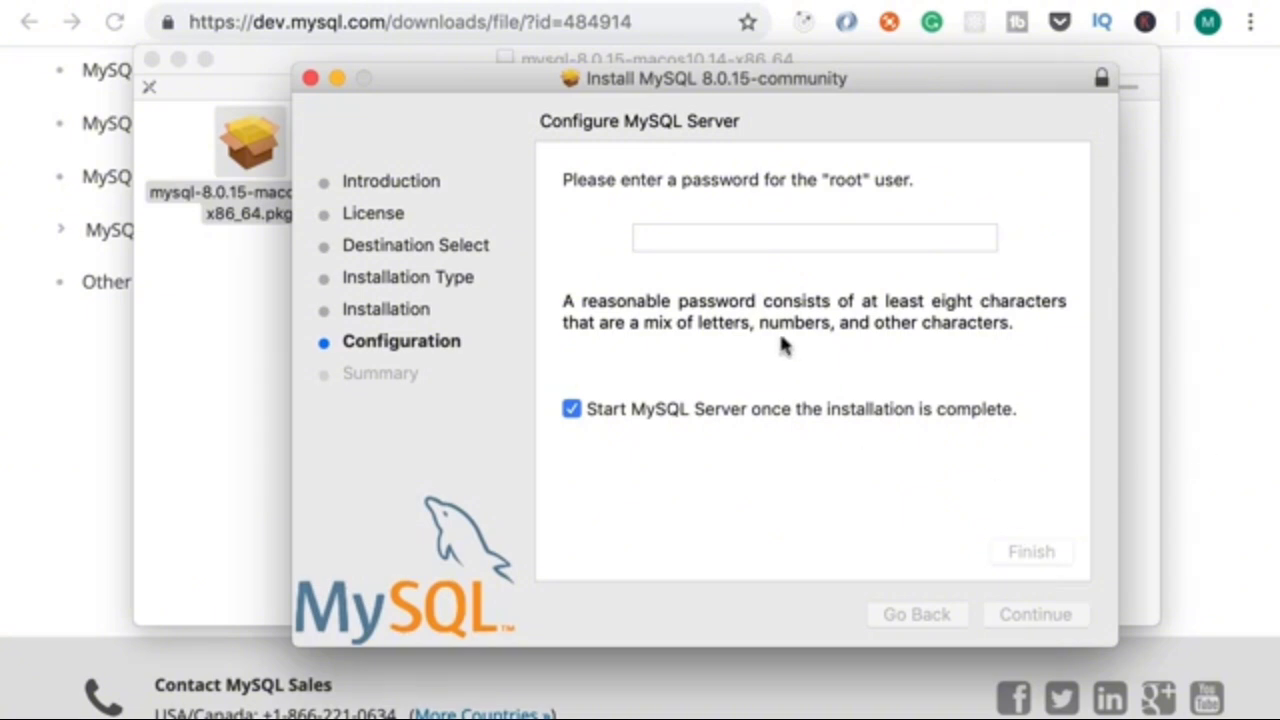
click(713, 238)
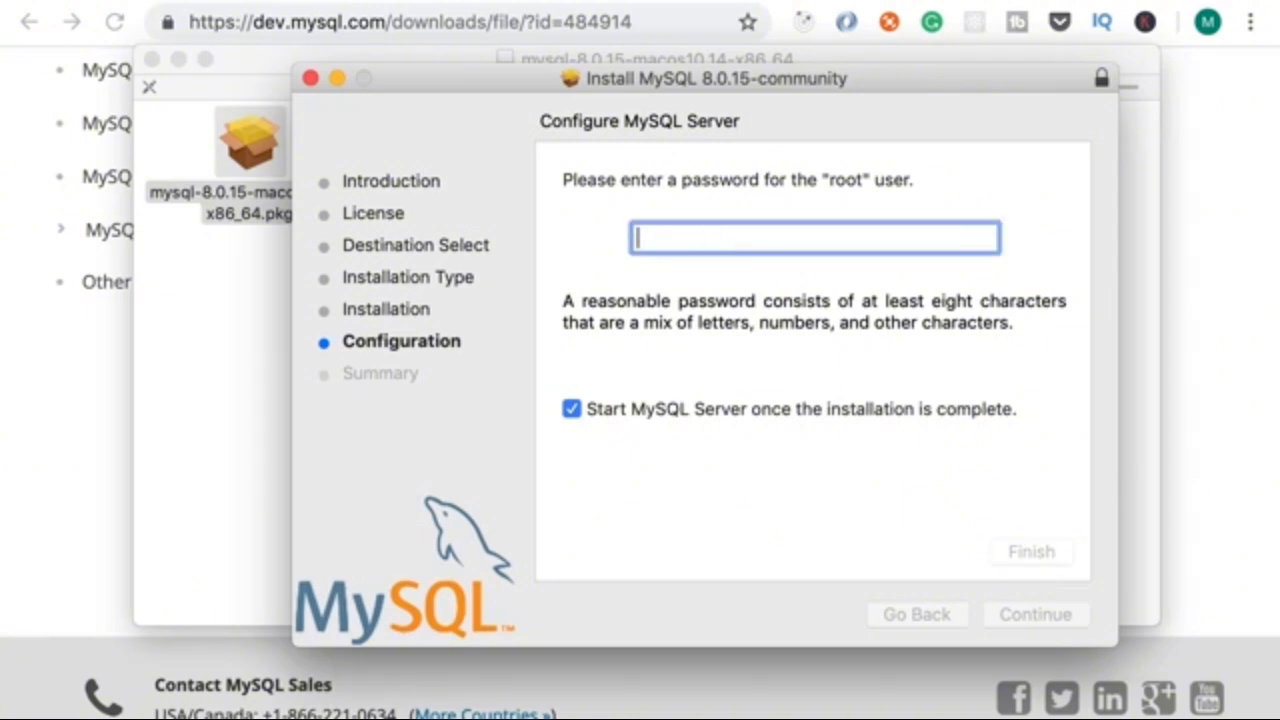
text(•••••••••)
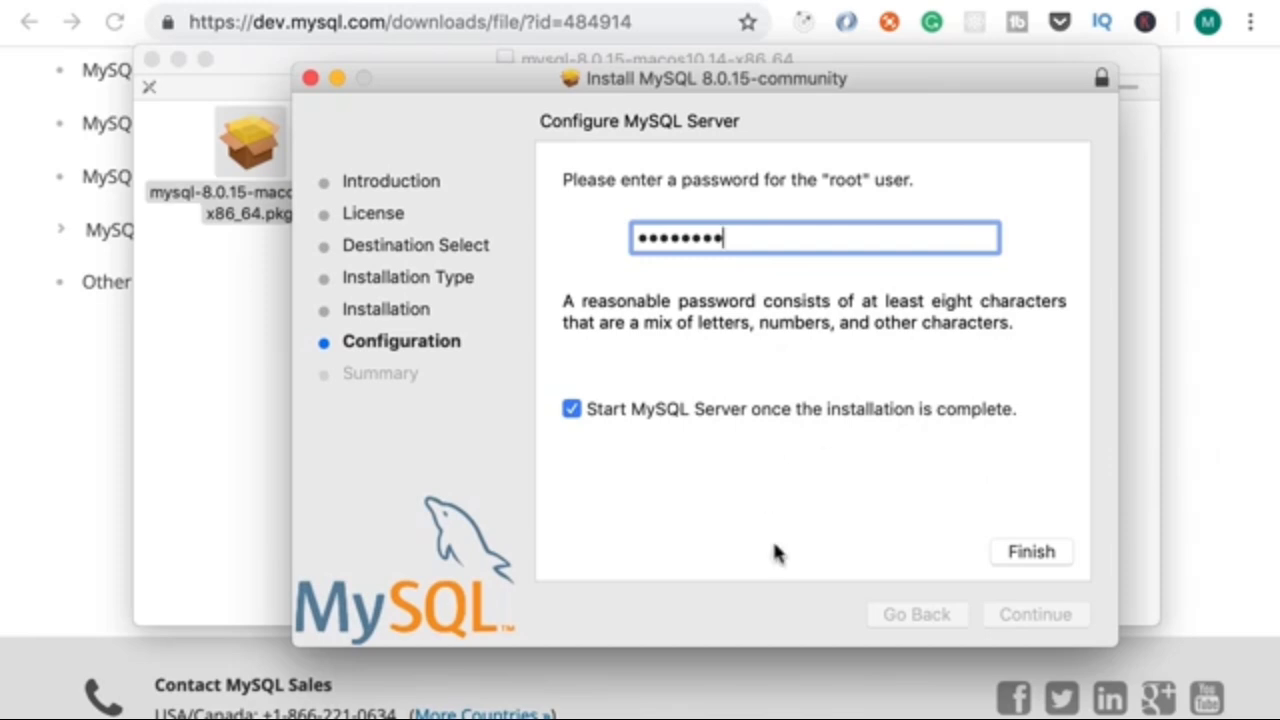
Step: Finish the server configuration with account authorization, close the installer, and move it to the Trash
click(1024, 554)
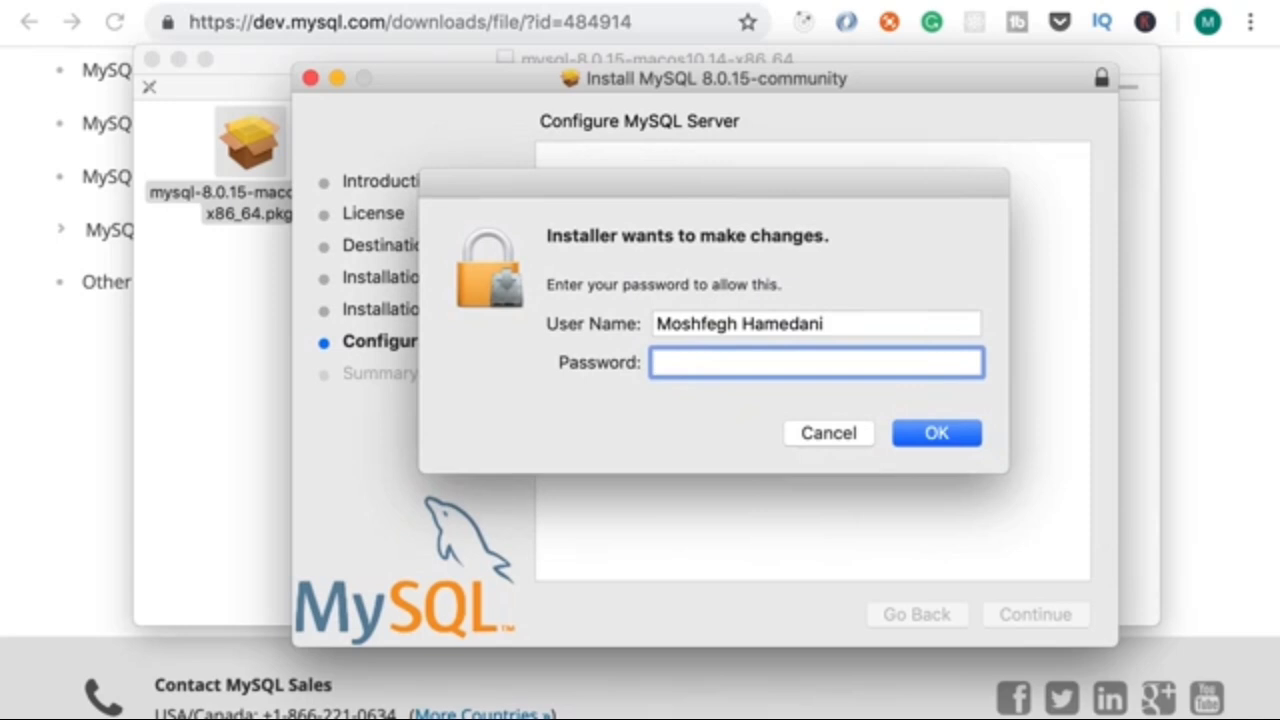
text(••••••)
key(Return)
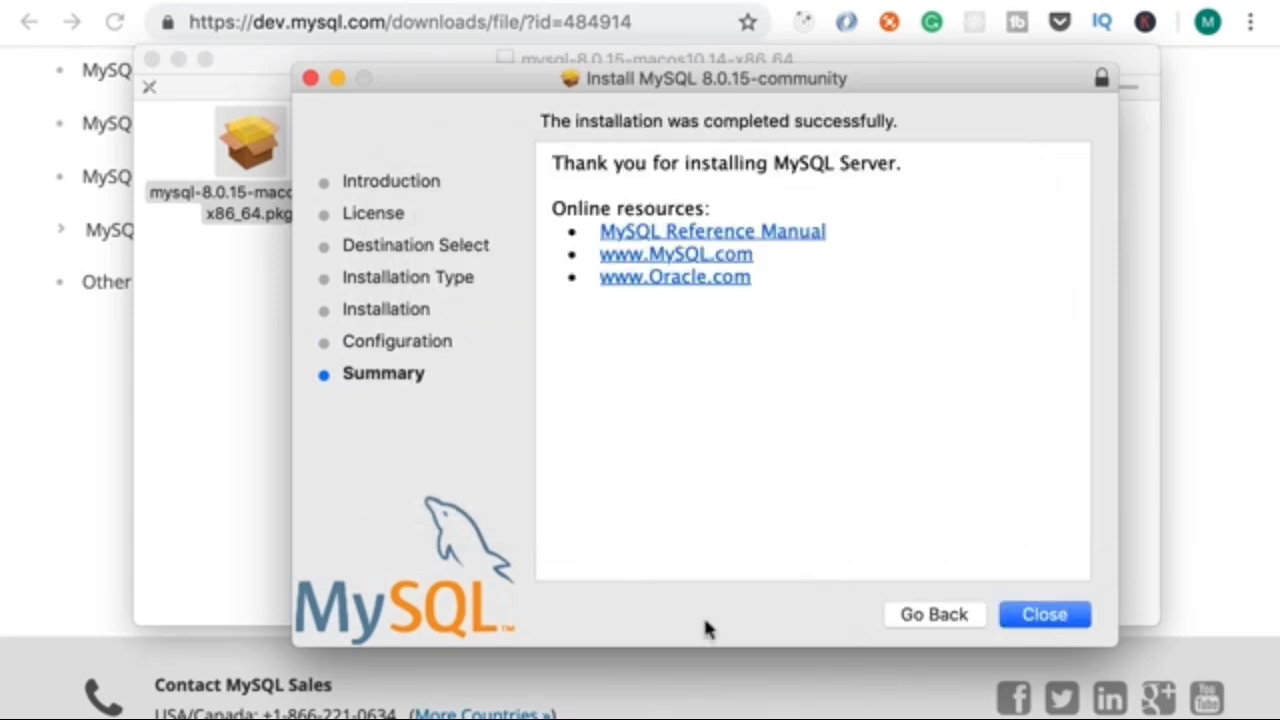
click(1060, 618)
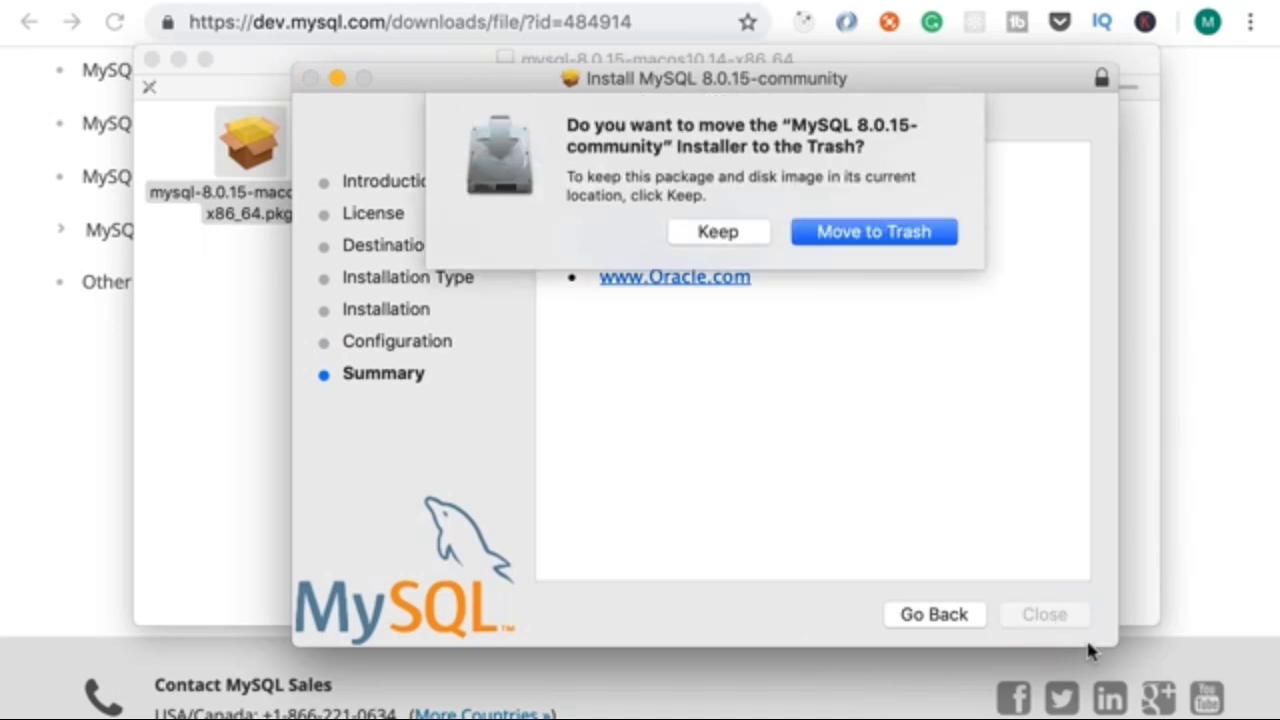
click(937, 230)
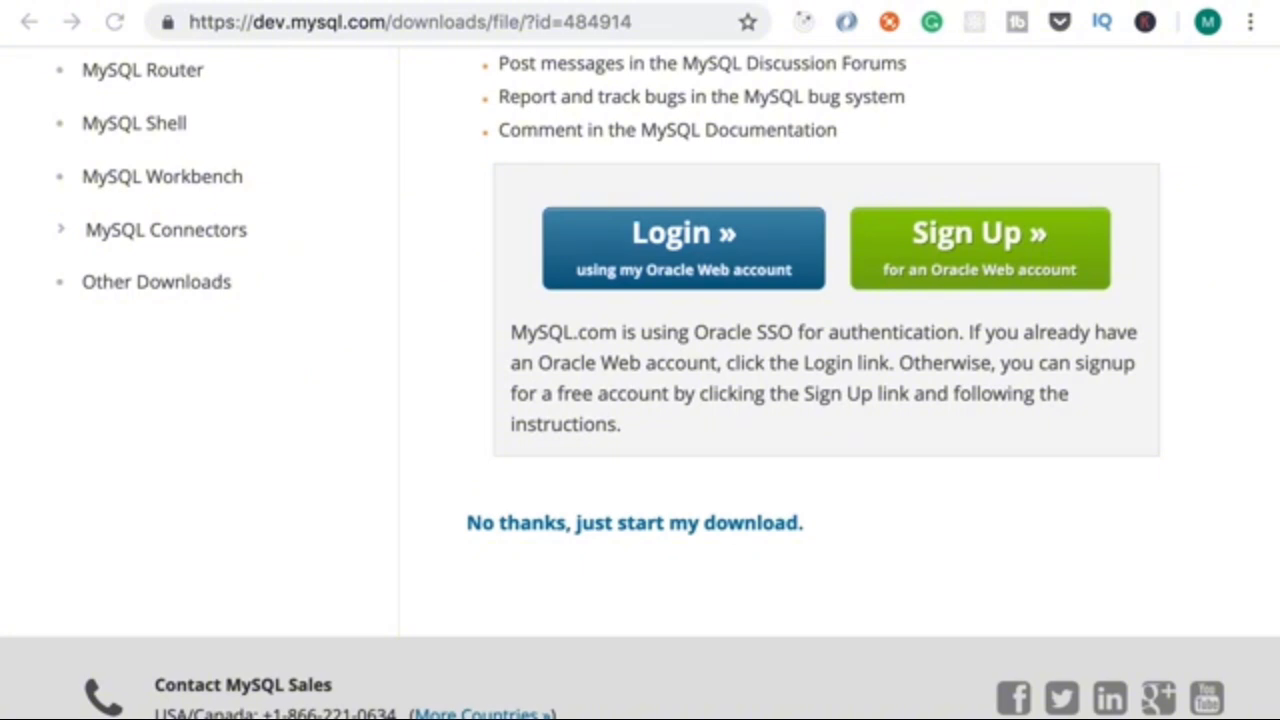
Step: Return to DOWNLOADS, open Community (GPL) Downloads, and scroll to the MySQL Workbench entry
scroll(783, 455, up, 10)
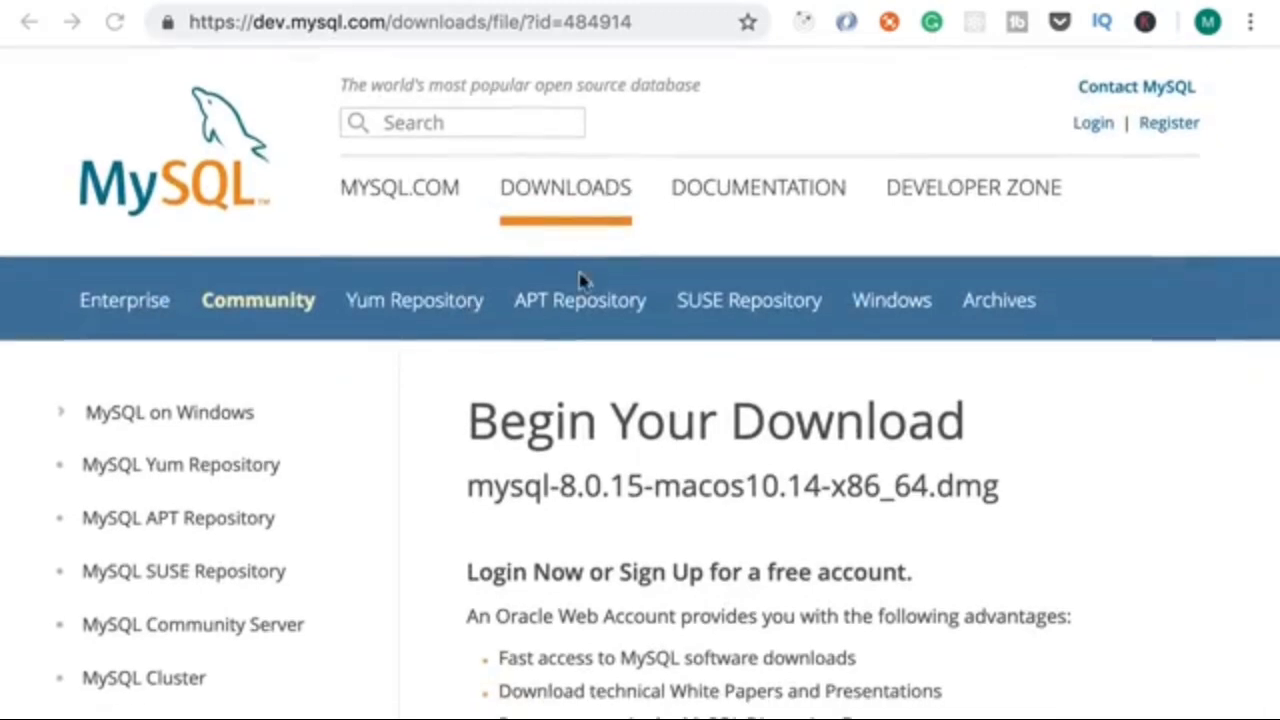
click(584, 198)
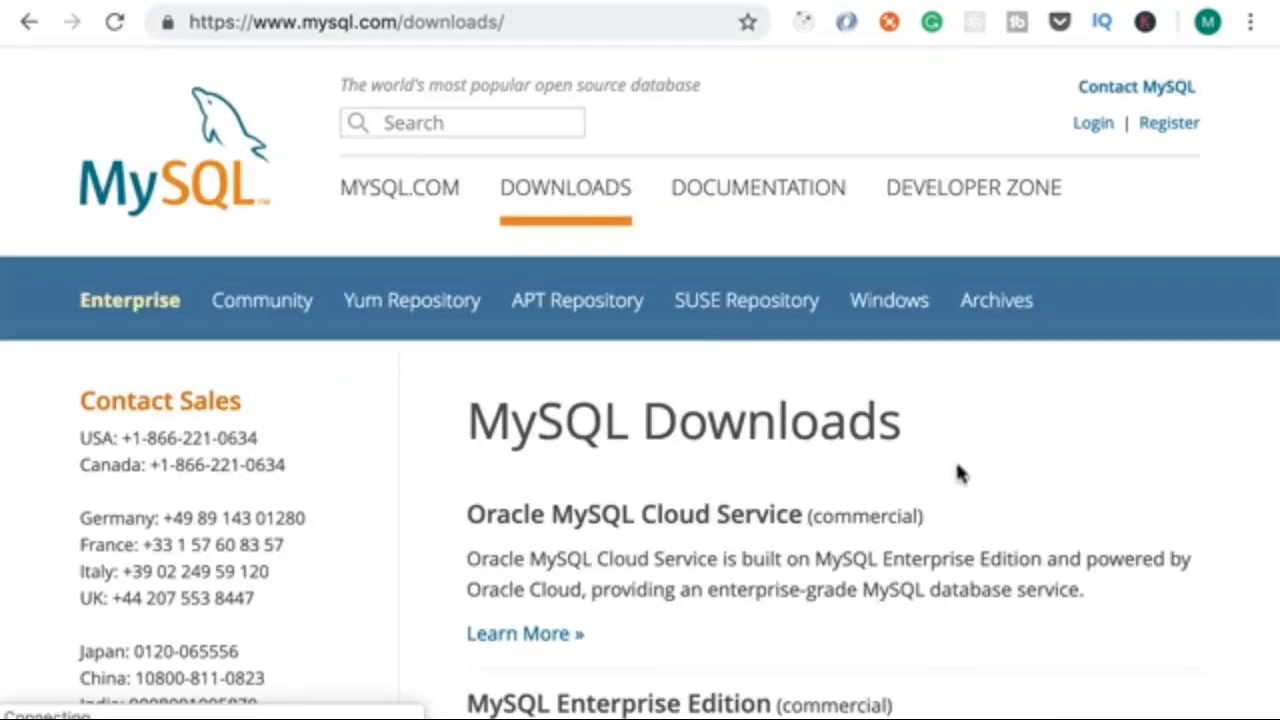
scroll(978, 458, down, 12)
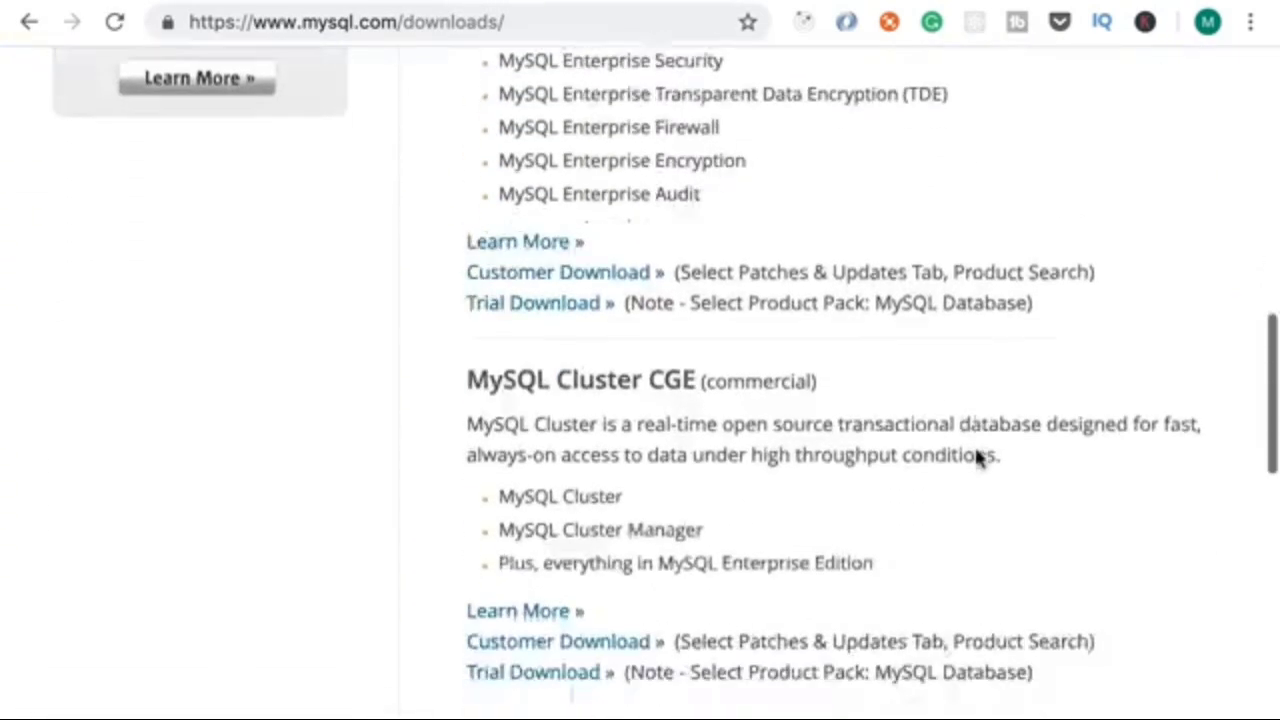
scroll(978, 458, down, 2)
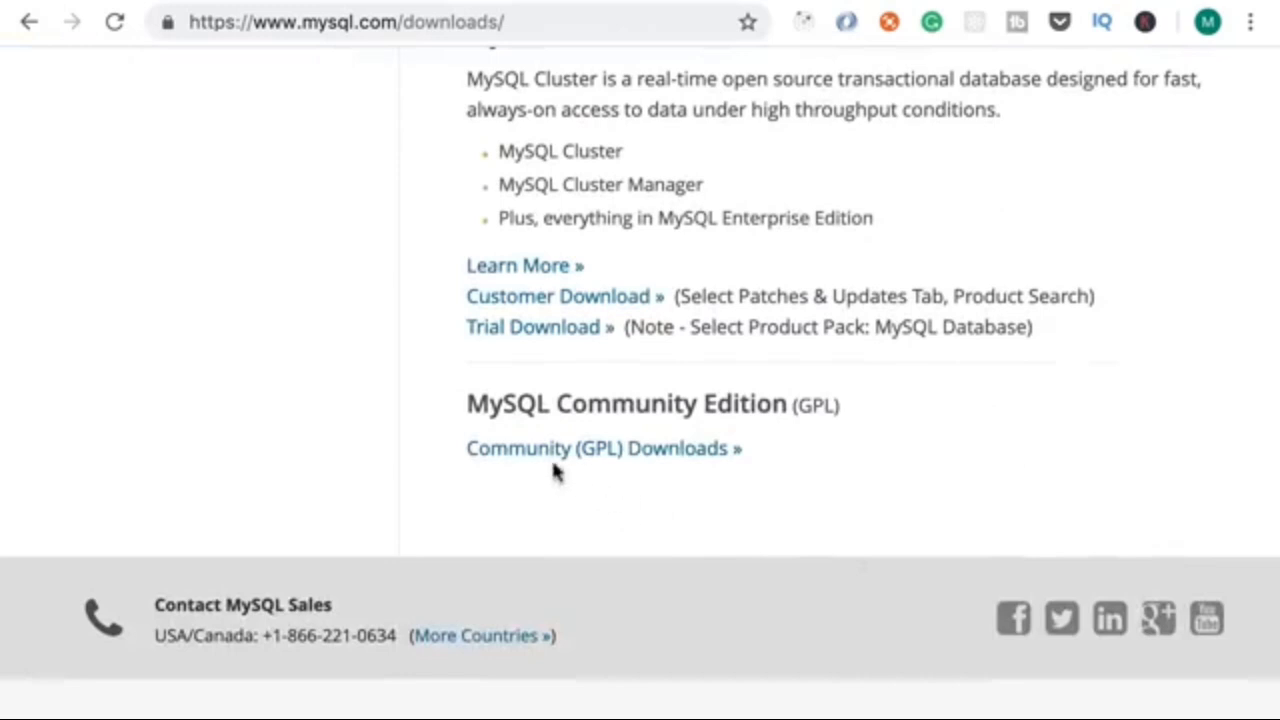
click(678, 452)
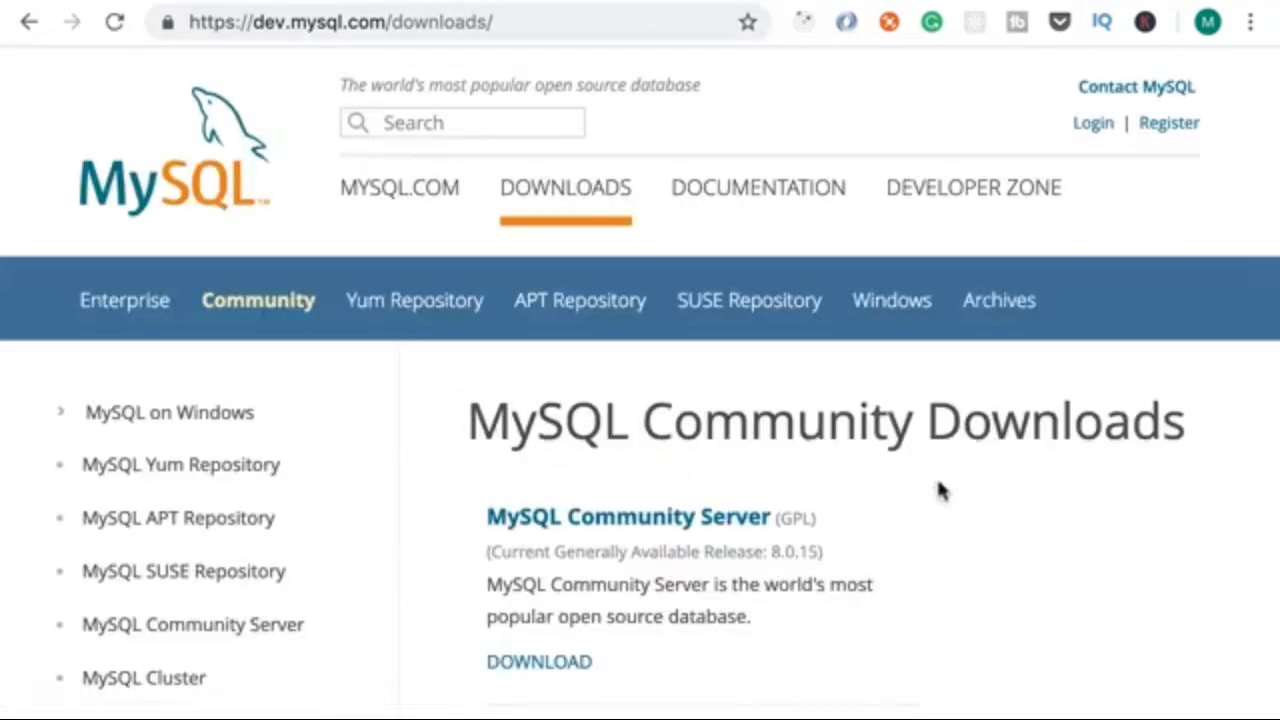
scroll(938, 490, down, 2)
scroll(938, 490, down, 5)
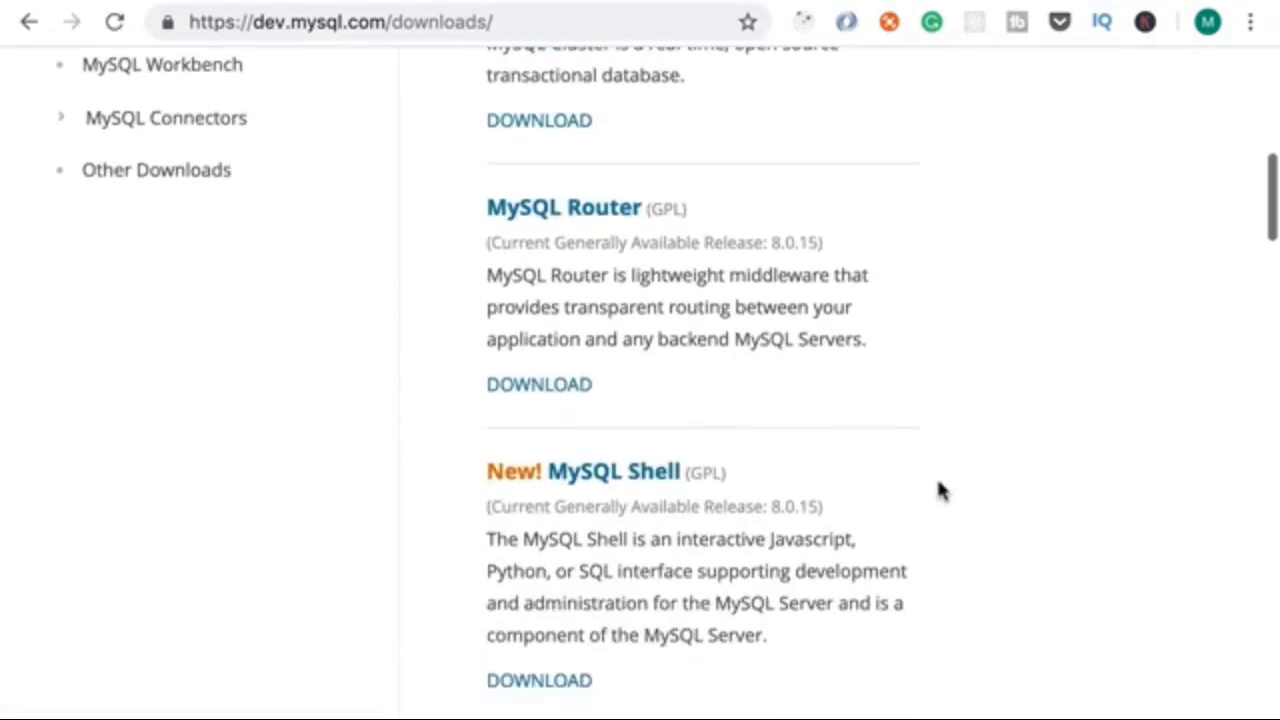
scroll(938, 490, down, 4)
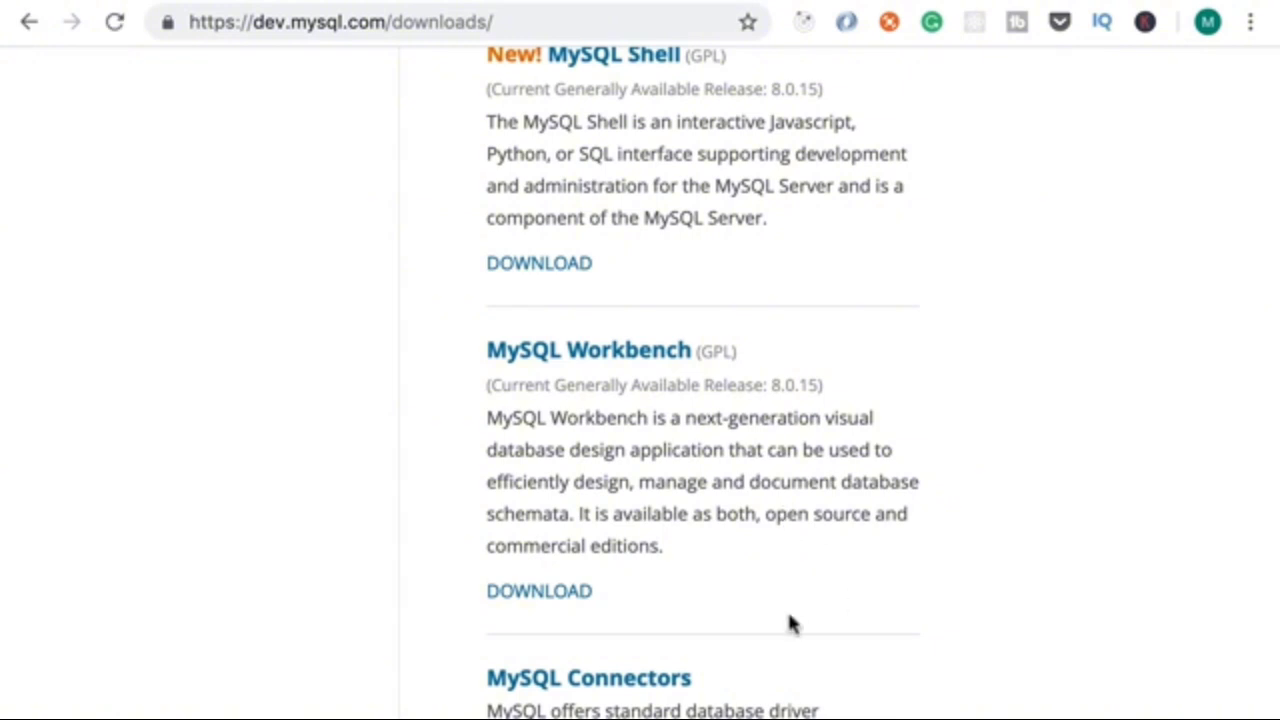
Step: Open the MySQL Workbench download page and pick the macOS DMG Archive of version 8.0.15
click(570, 601)
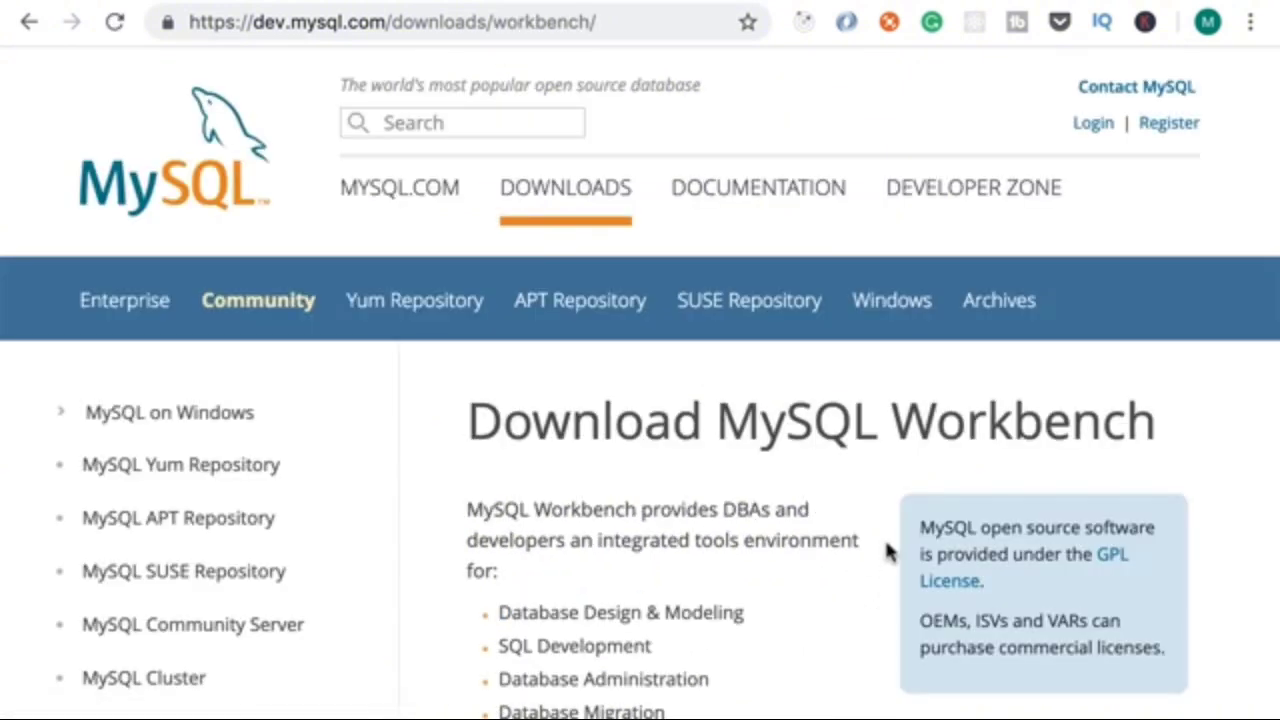
scroll(886, 550, down, 1)
scroll(886, 550, down, 13)
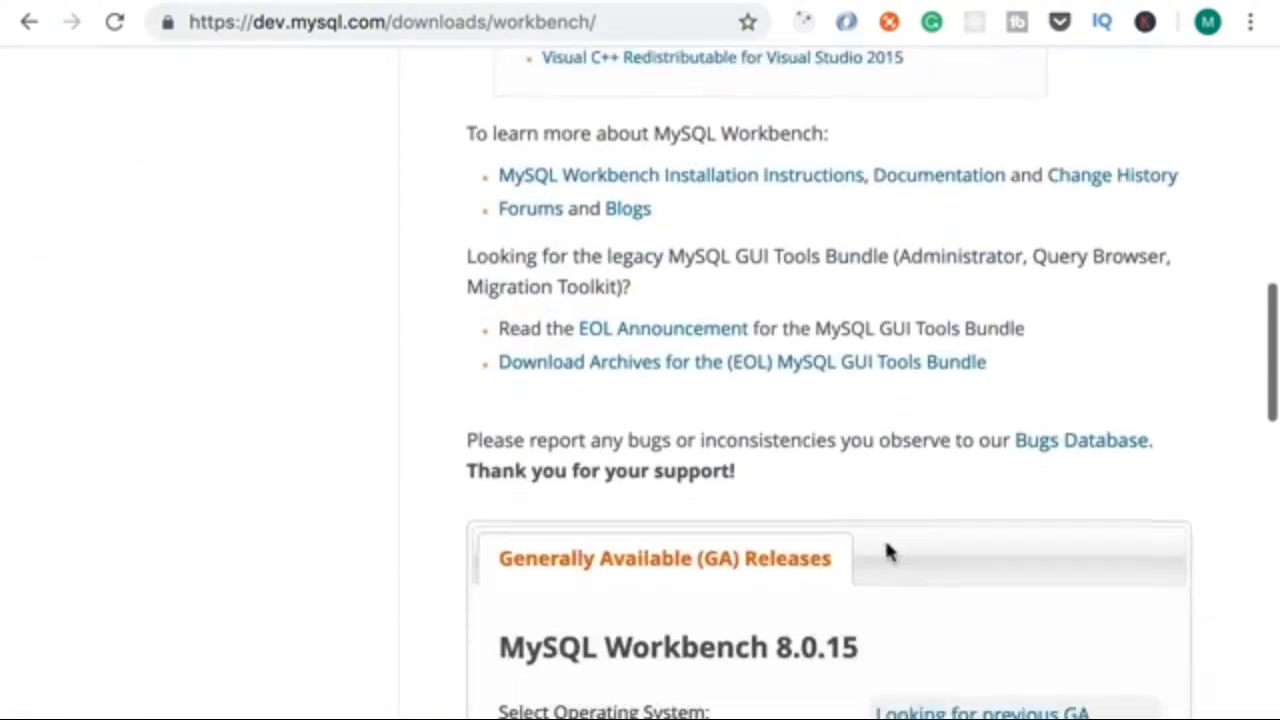
scroll(886, 550, down, 1)
scroll(620, 486, down, 2)
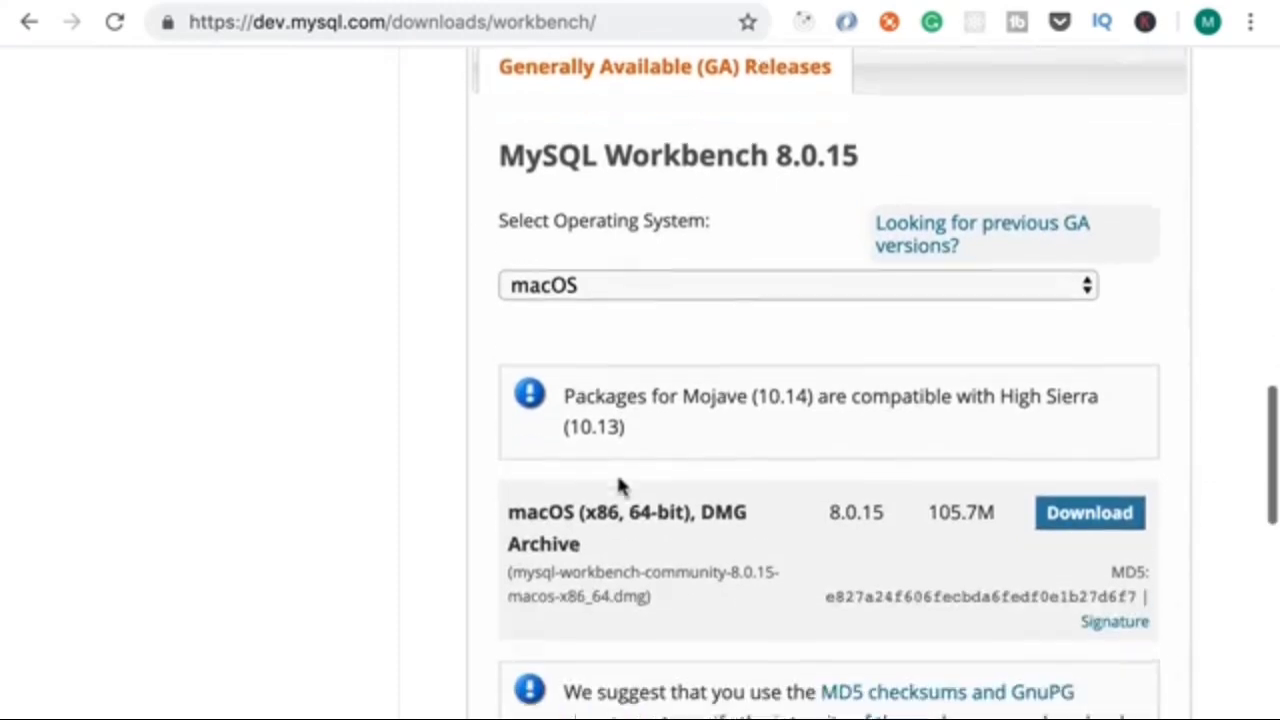
click(1094, 508)
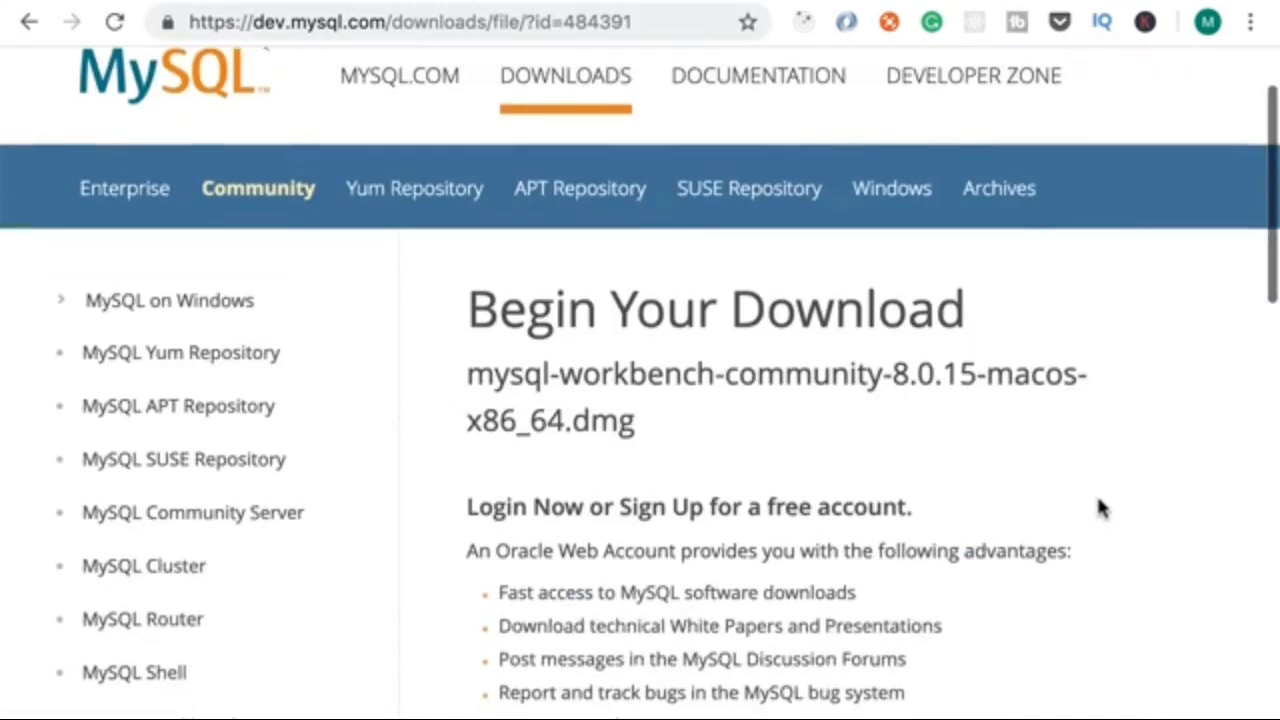
Step: Start the download without logging in and open the Workbench disk image
scroll(1097, 505, down, 6)
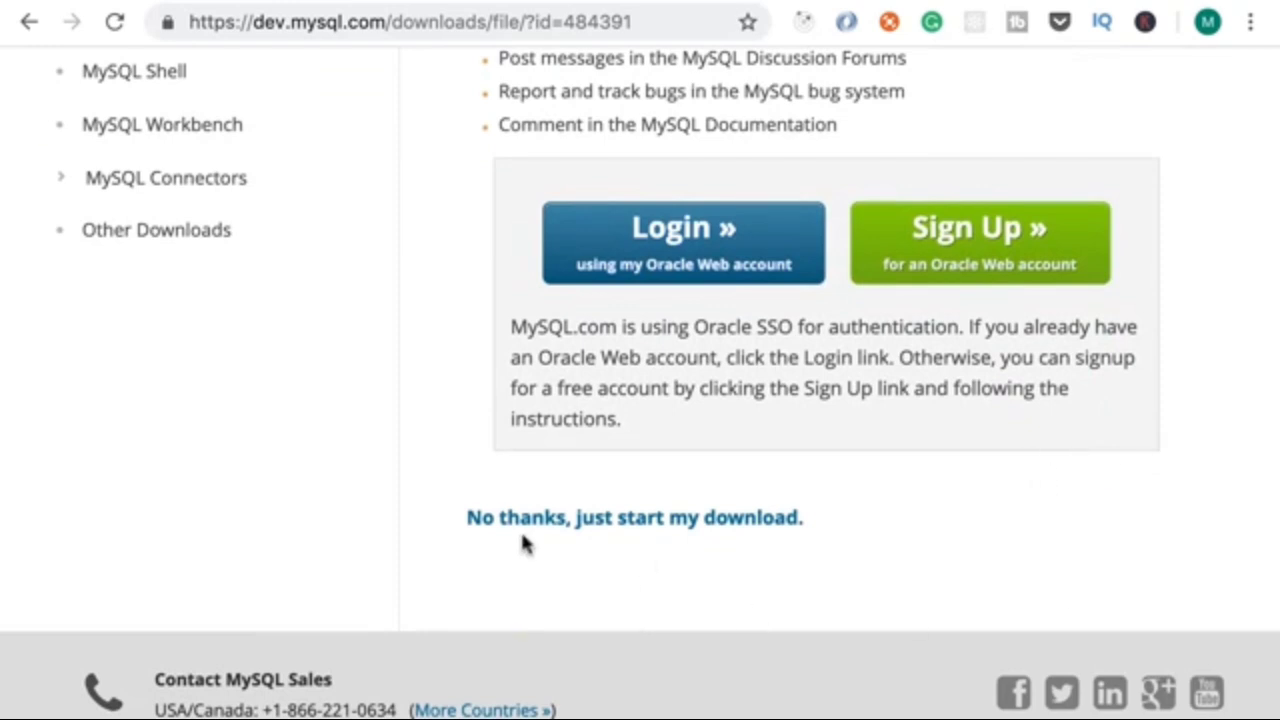
click(700, 528)
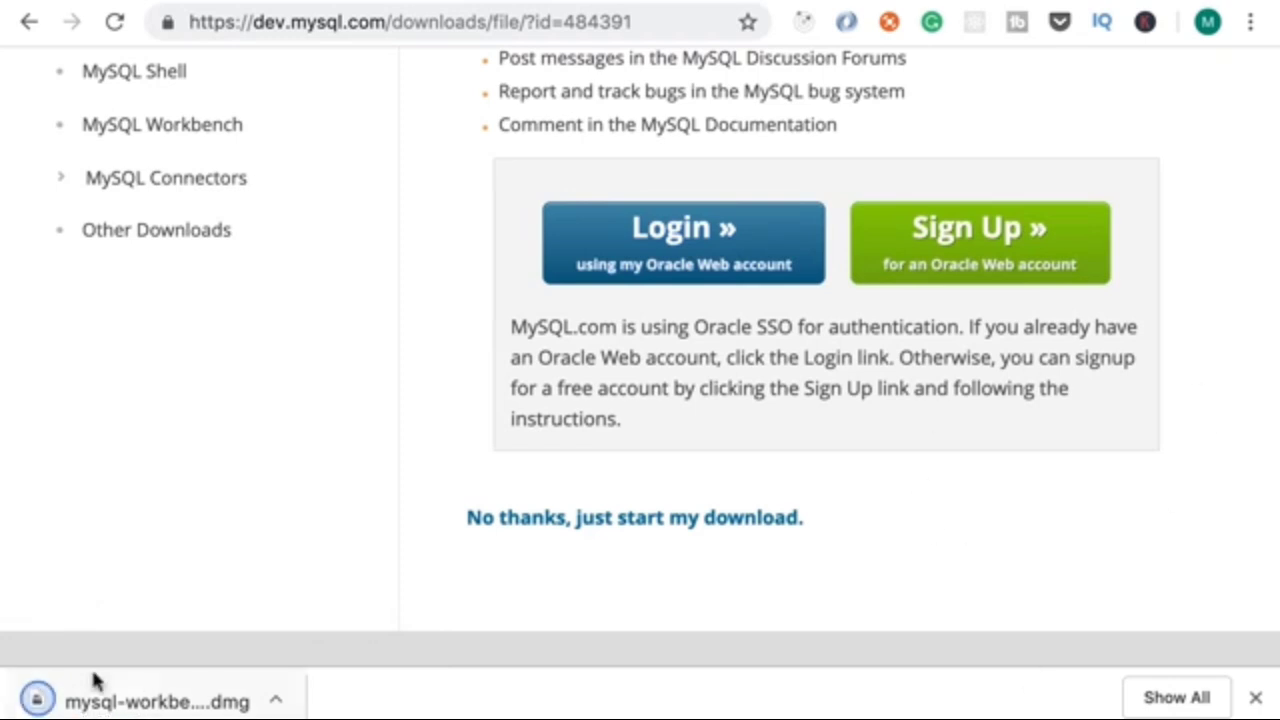
click(114, 700)
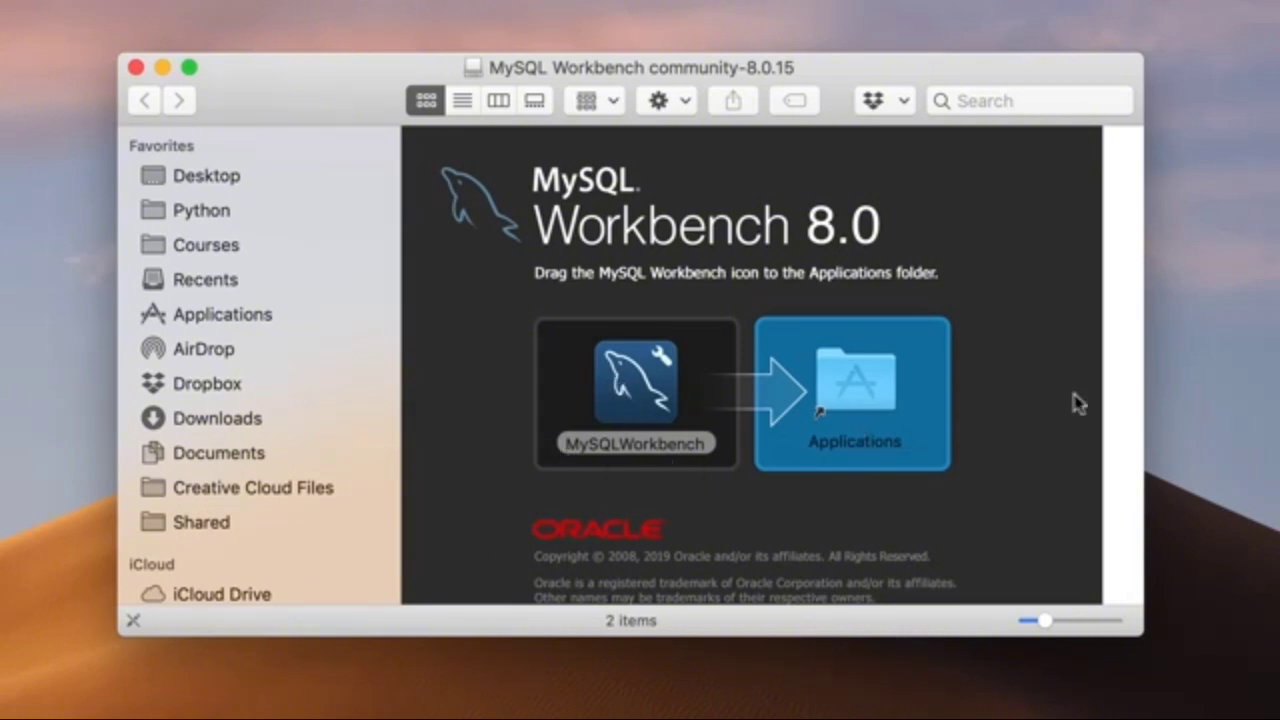
Step: Copy MySQLWorkbench into Applications, then close the disk image window
drag(632, 376, 842, 372)
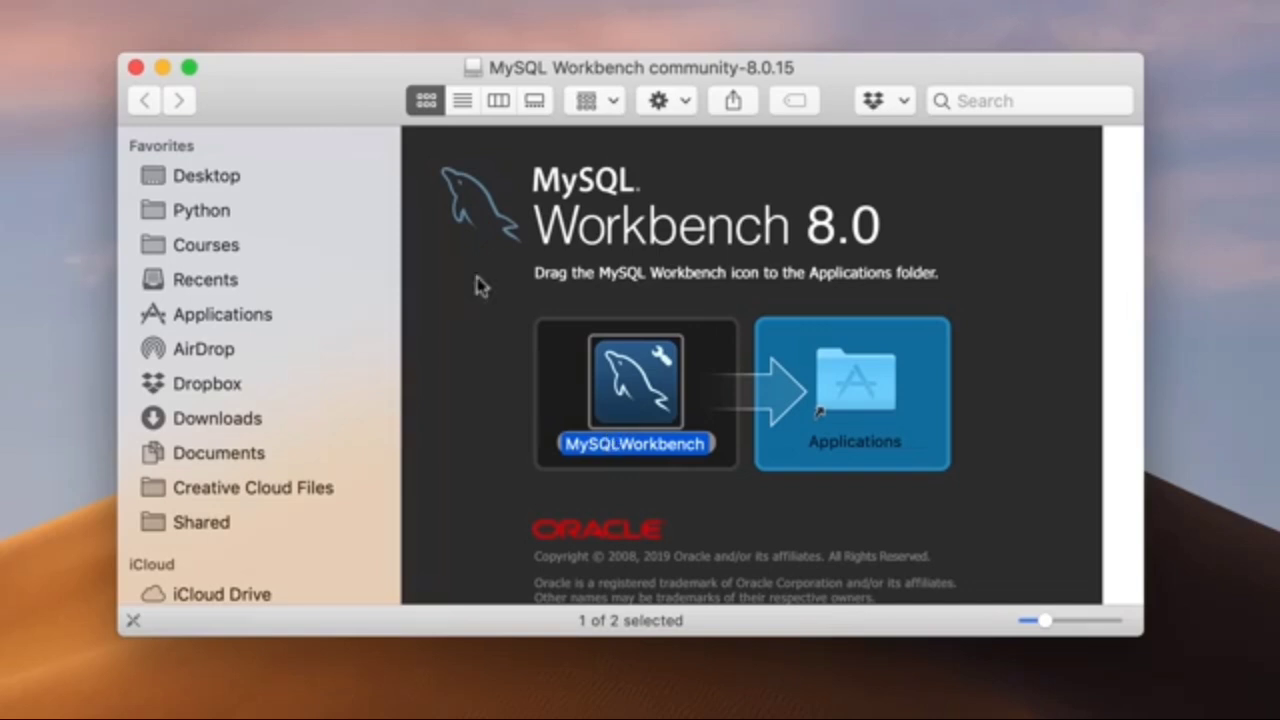
click(136, 67)
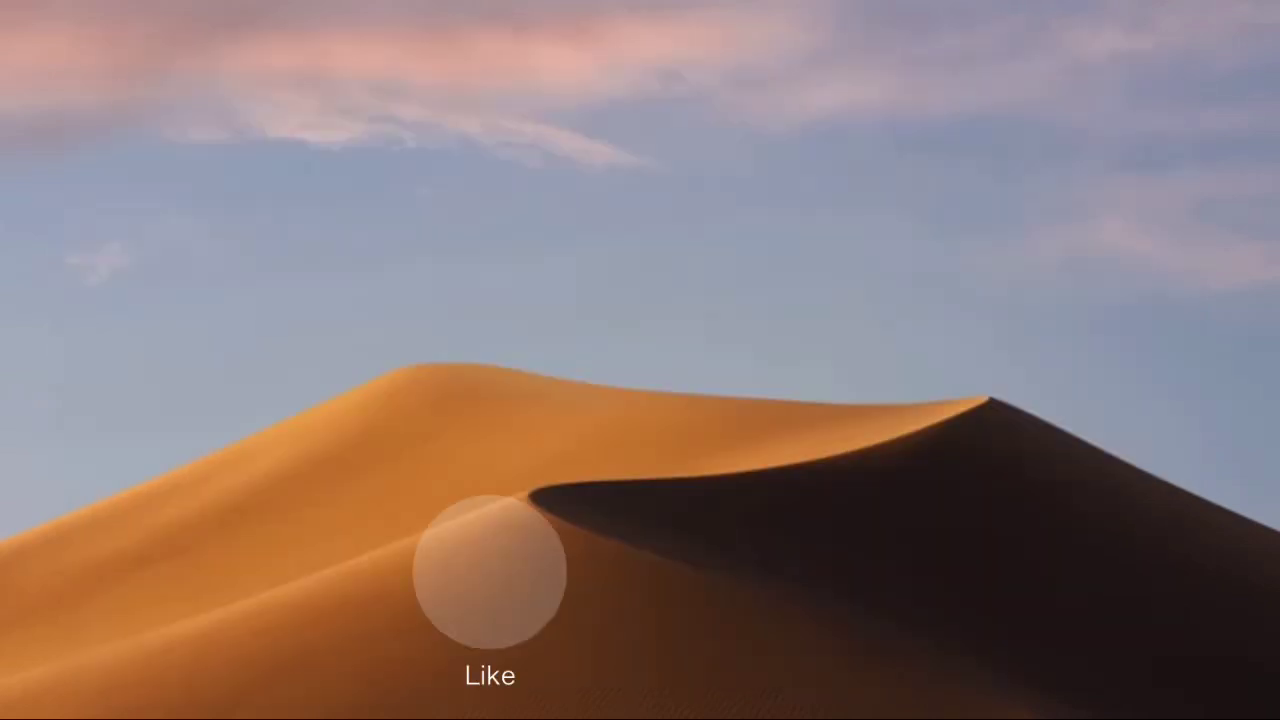
Step: Search Spotlight for 'mysql' and launch MySQLWorkbench from the top hit
key(super+space)
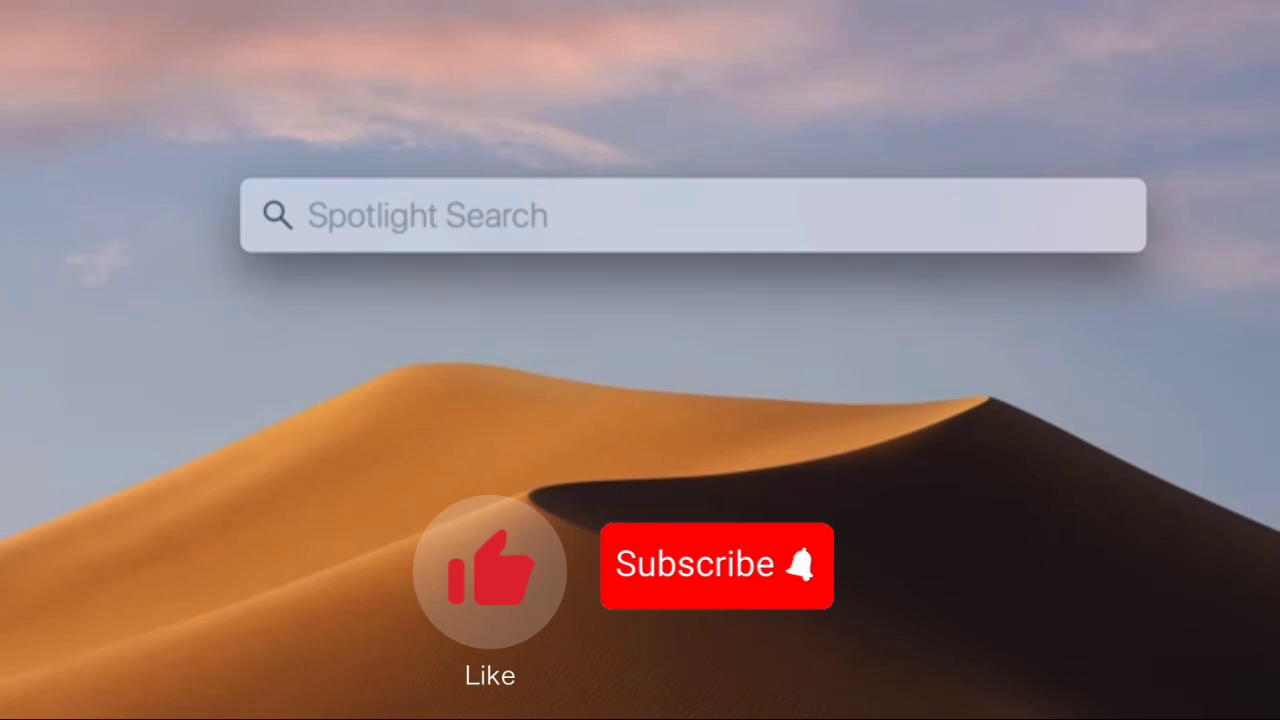
text(mysql)
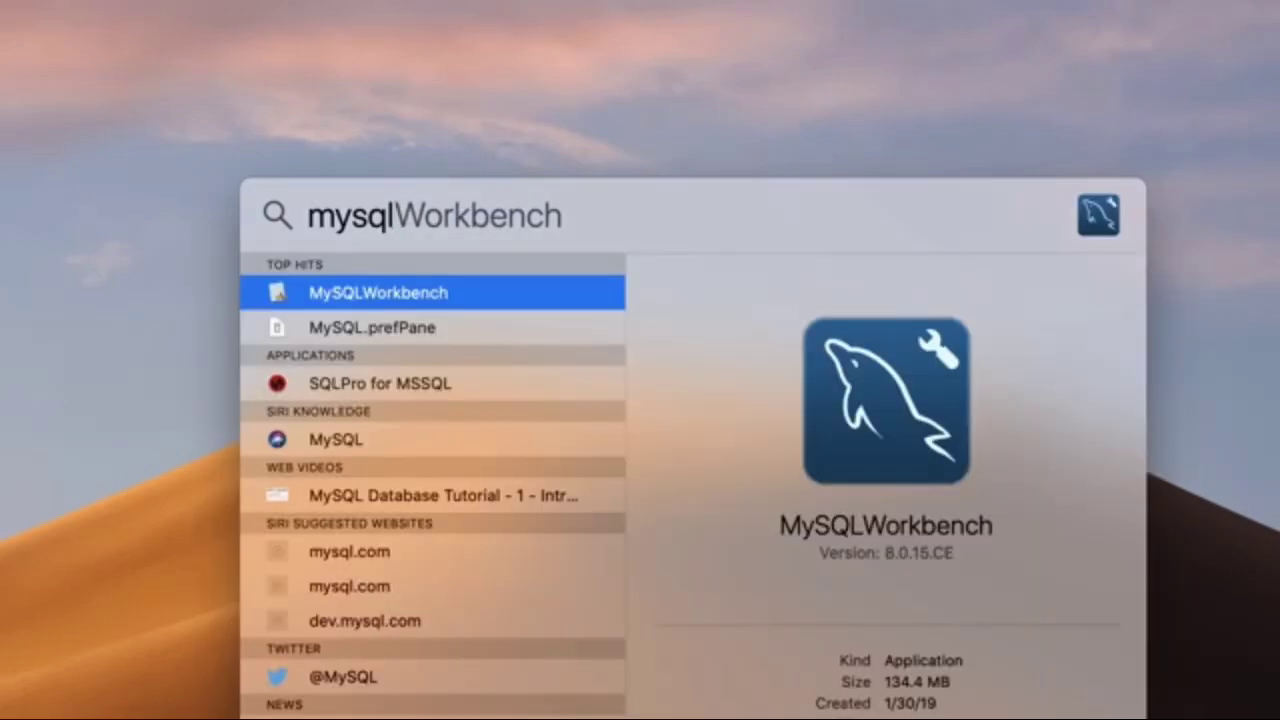
key(Return)
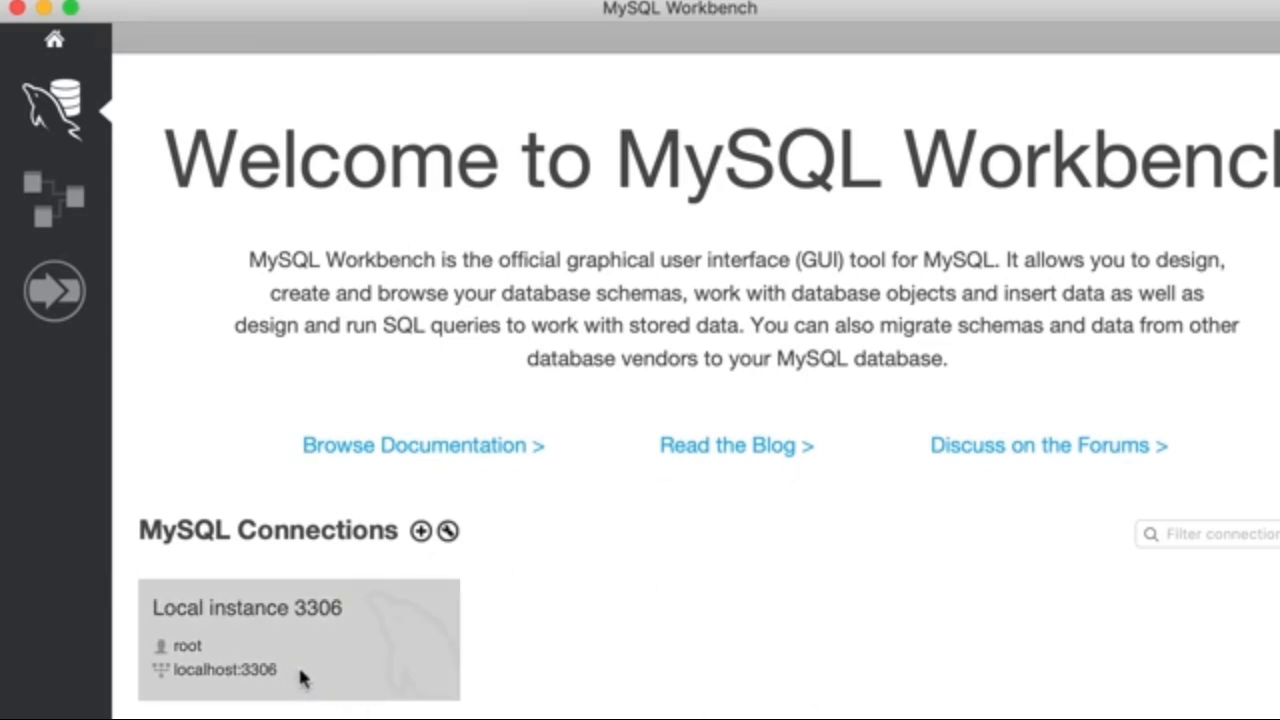
Step: Delete the Local instance 3306 connection and start adding a new one with +
right_click(366, 621)
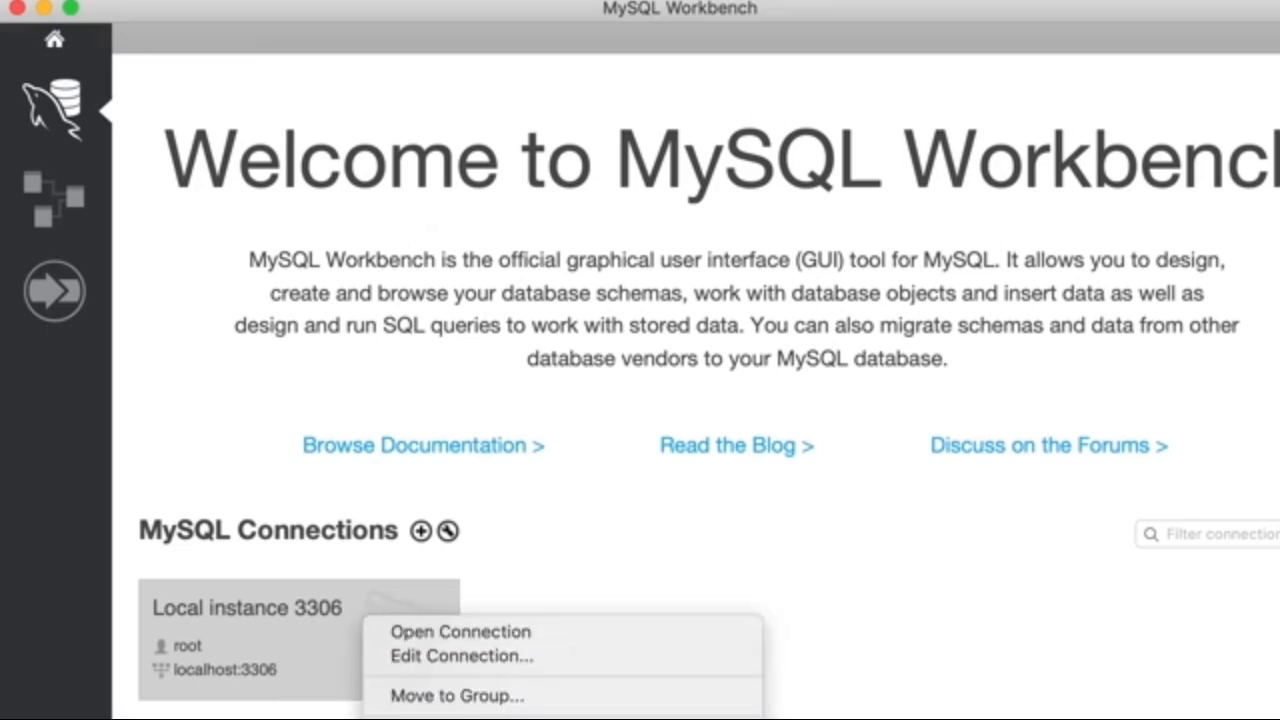
click(460, 718)
click(895, 393)
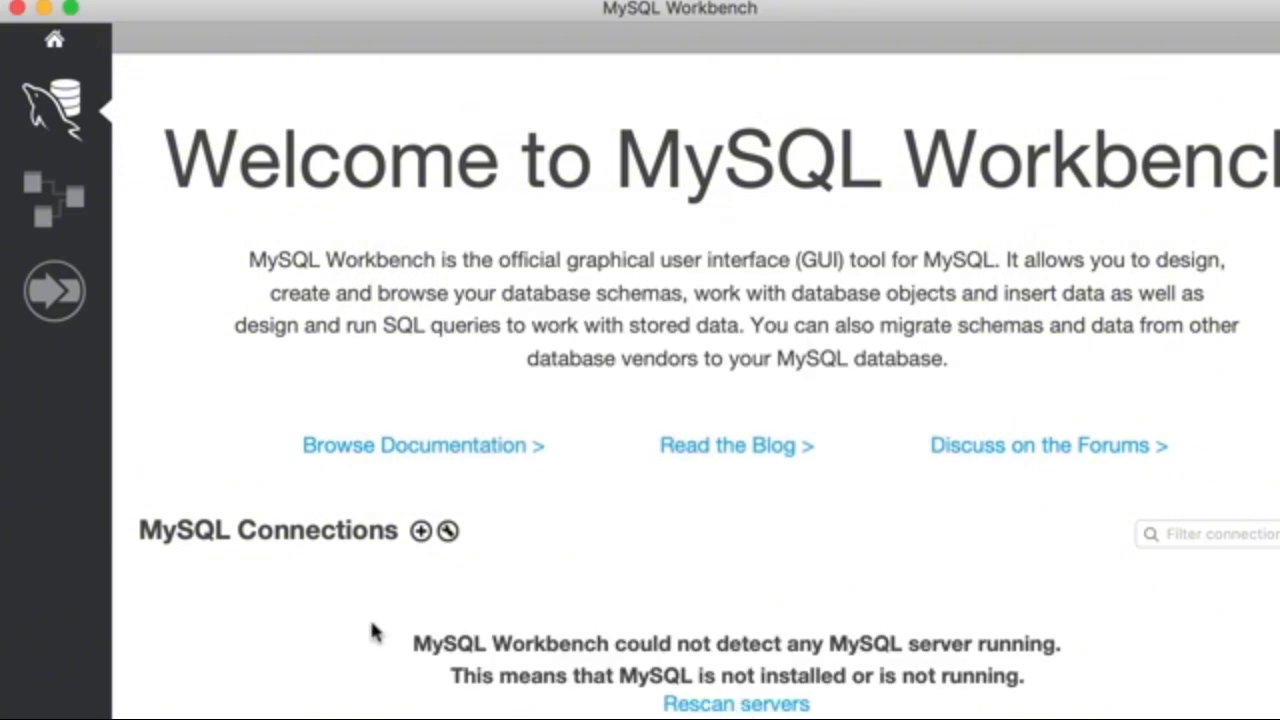
click(420, 532)
Step: Name the connection 'Local Instance' and store the root password in the Keychain
click(524, 176)
text(Lo)
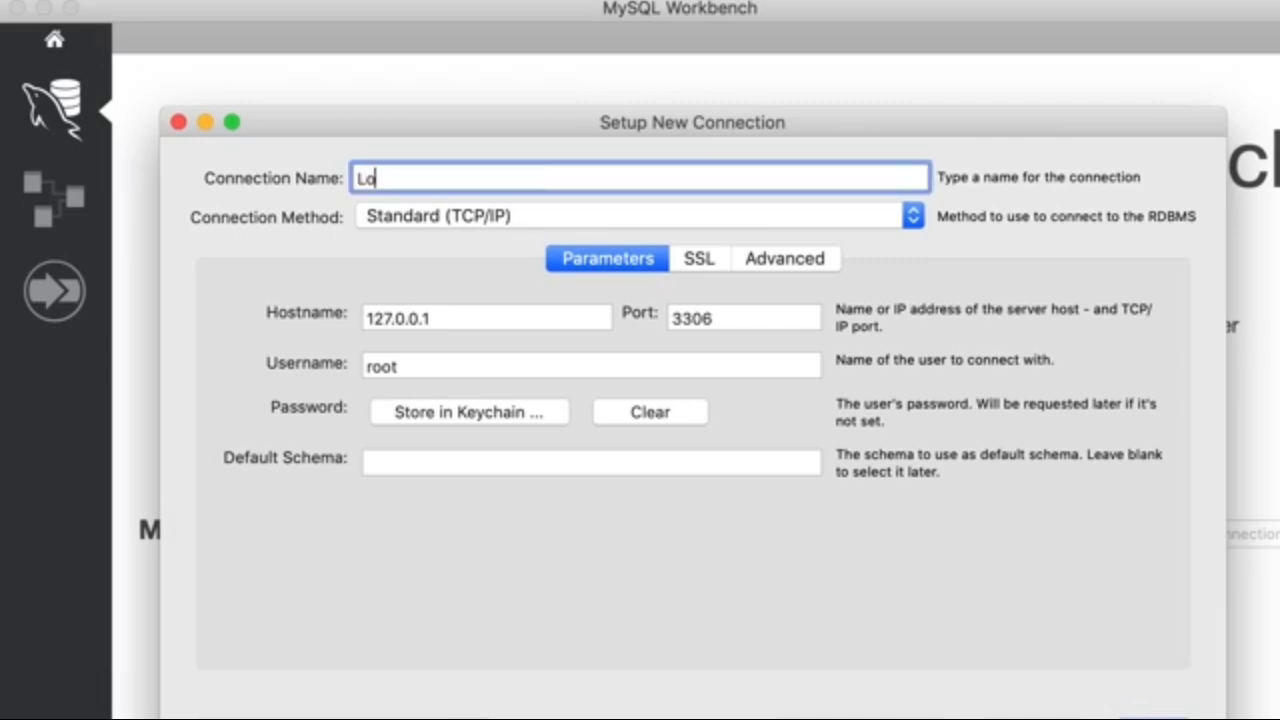
text(cal Instance)
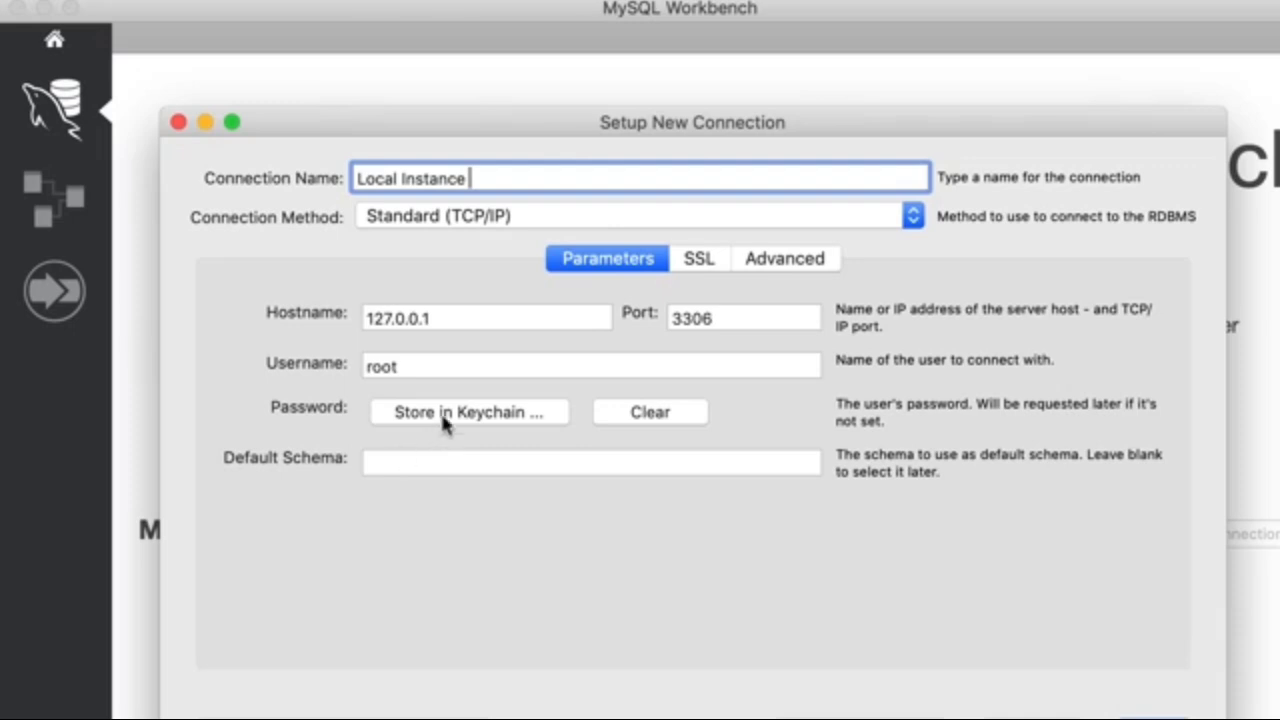
click(447, 422)
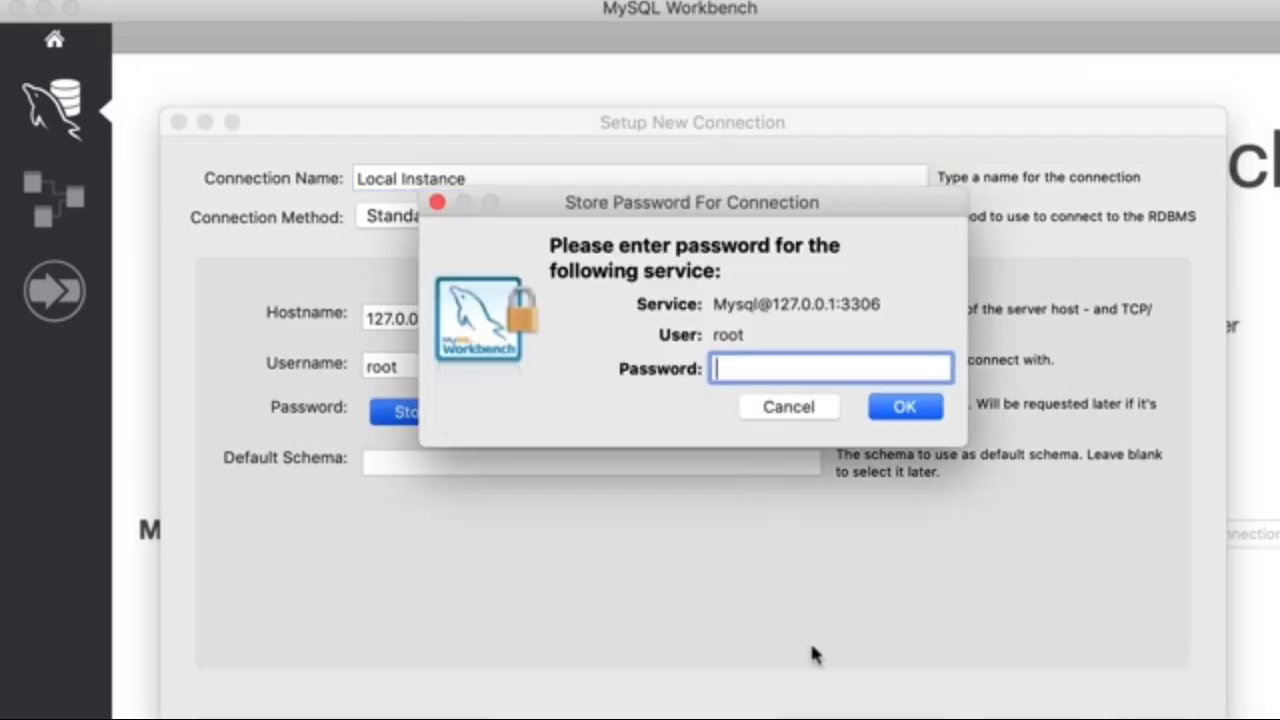
key(Return)
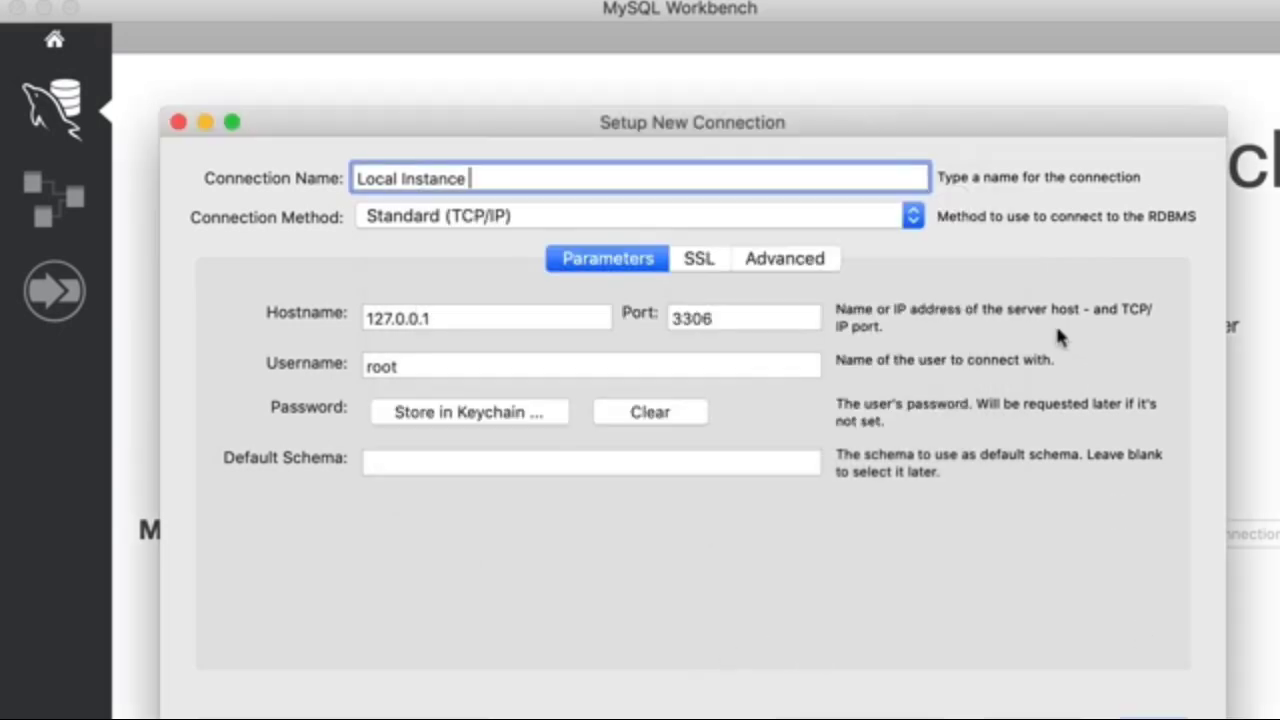
drag(929, 126, 883, 35)
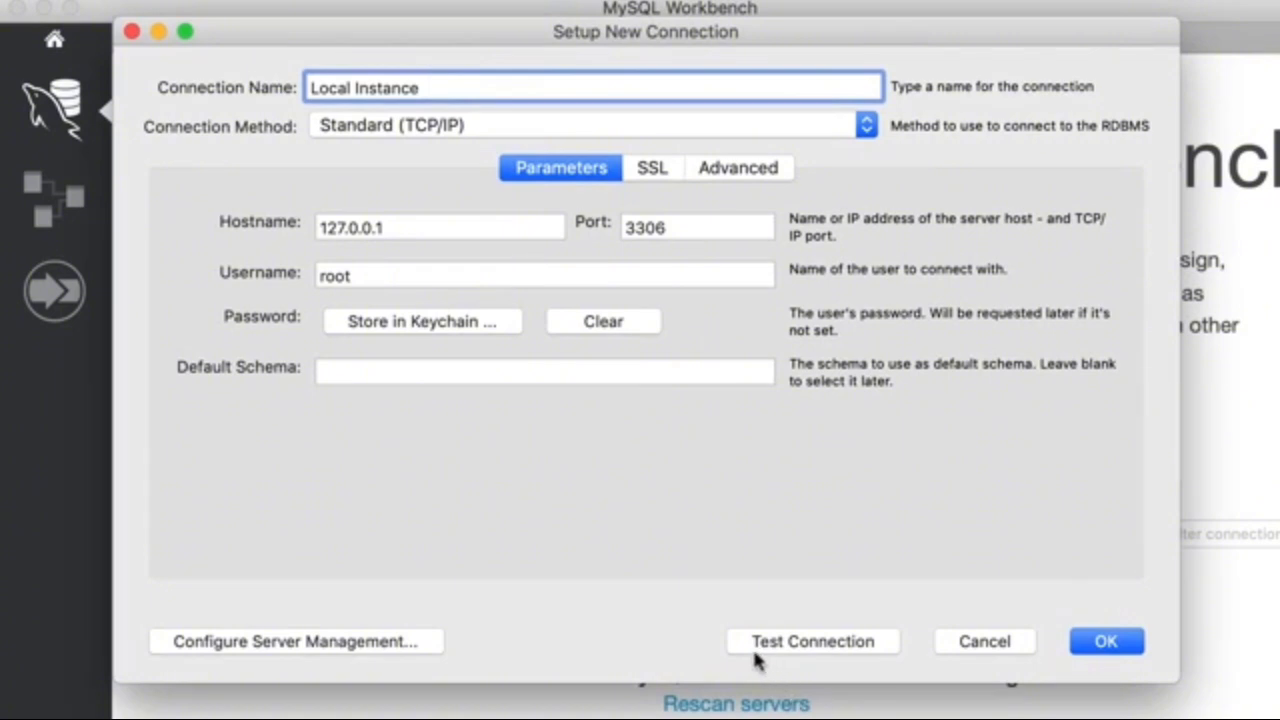
Step: Test the root Local Instance connection at 127.0.0.1:3306, save it, and open it in a SQL editor
click(815, 650)
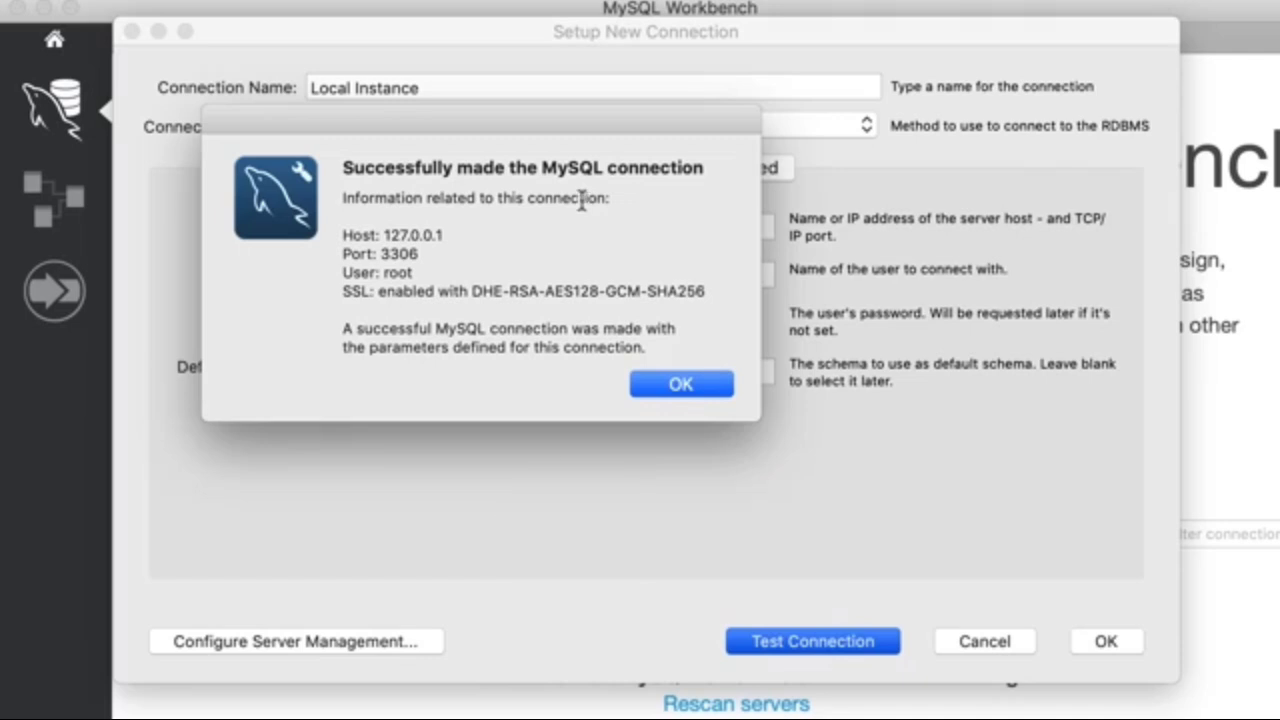
click(664, 385)
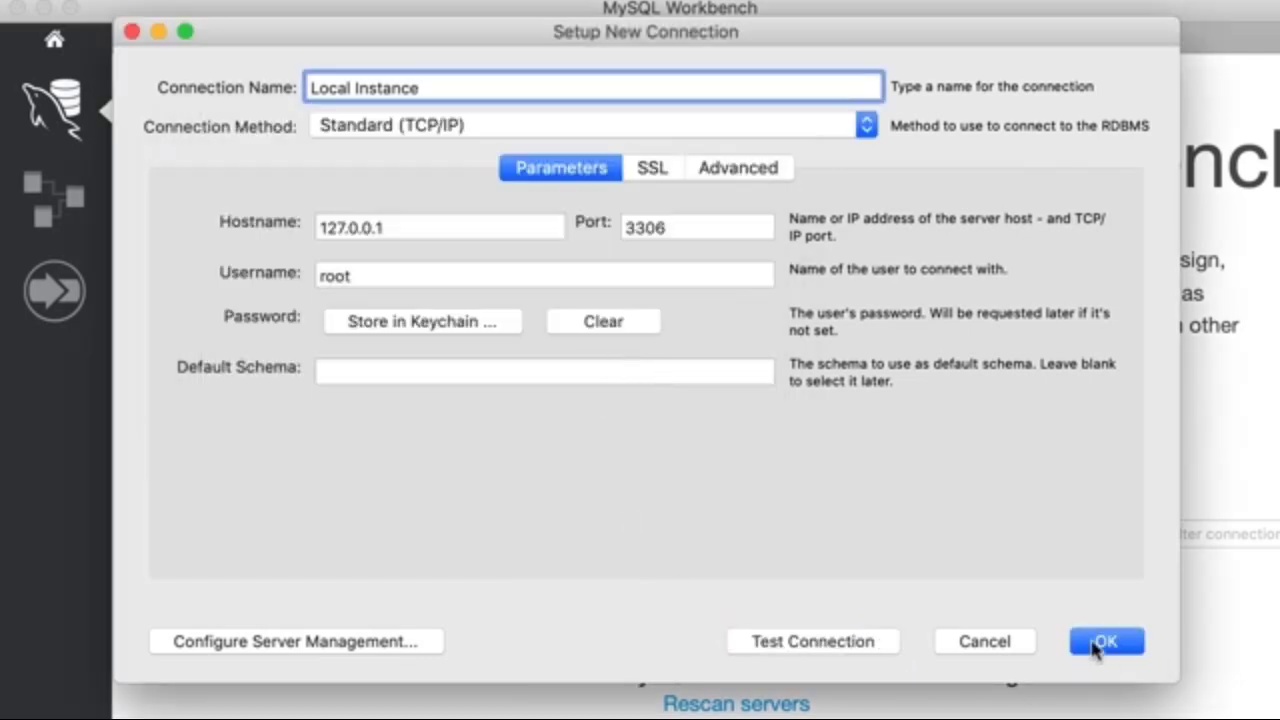
click(1097, 643)
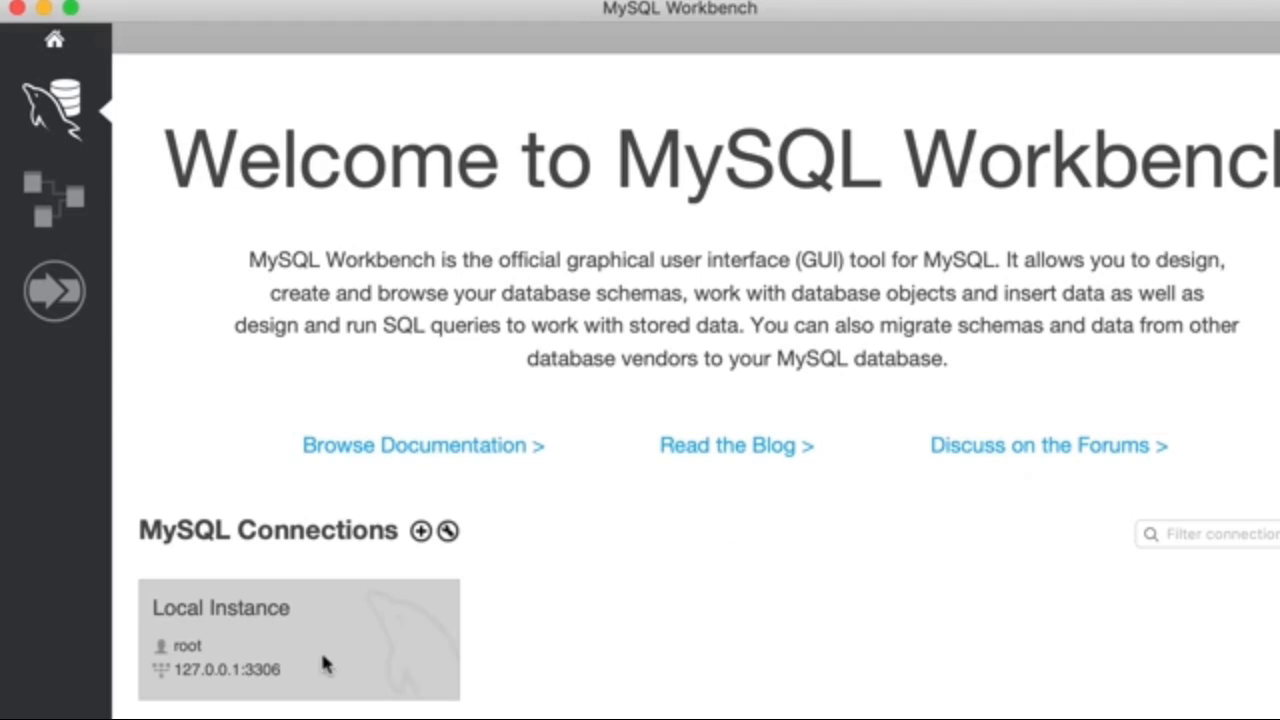
click(361, 648)
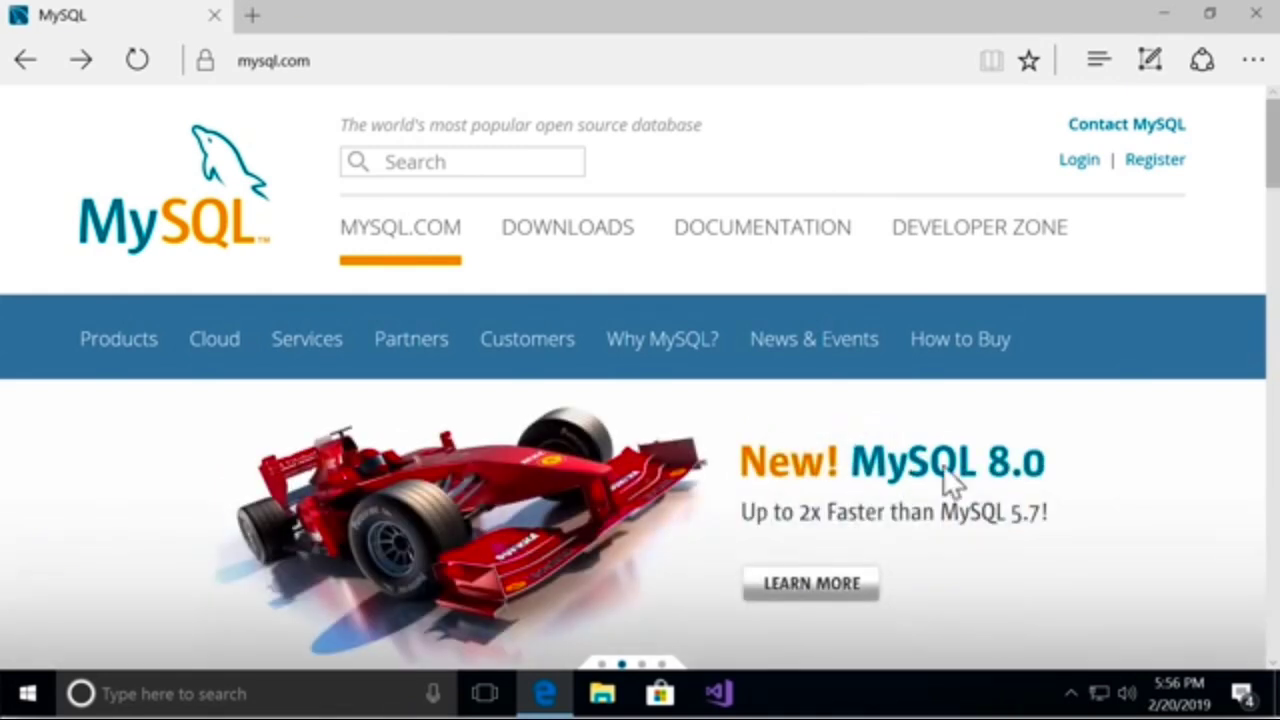
Step: Navigate from mysql.com Downloads through Community (GPL) to the MySQL Community Server Windows download section
click(590, 258)
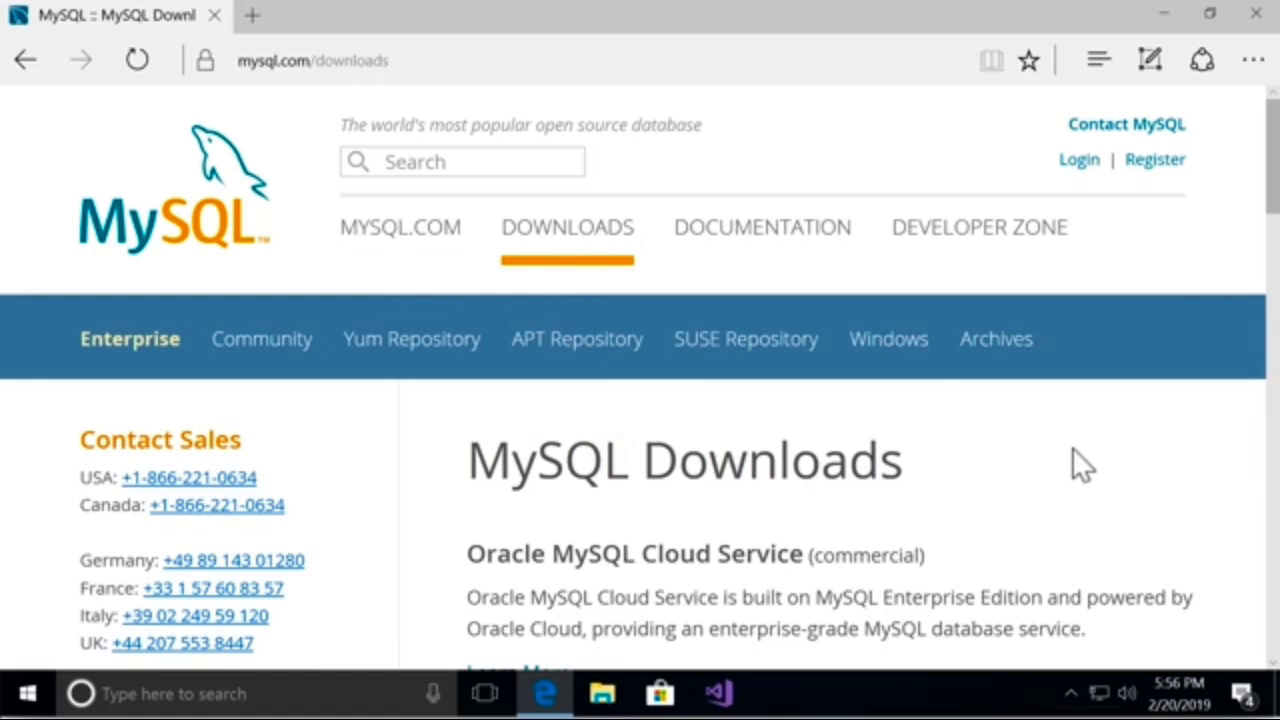
scroll(1072, 447, down, 9)
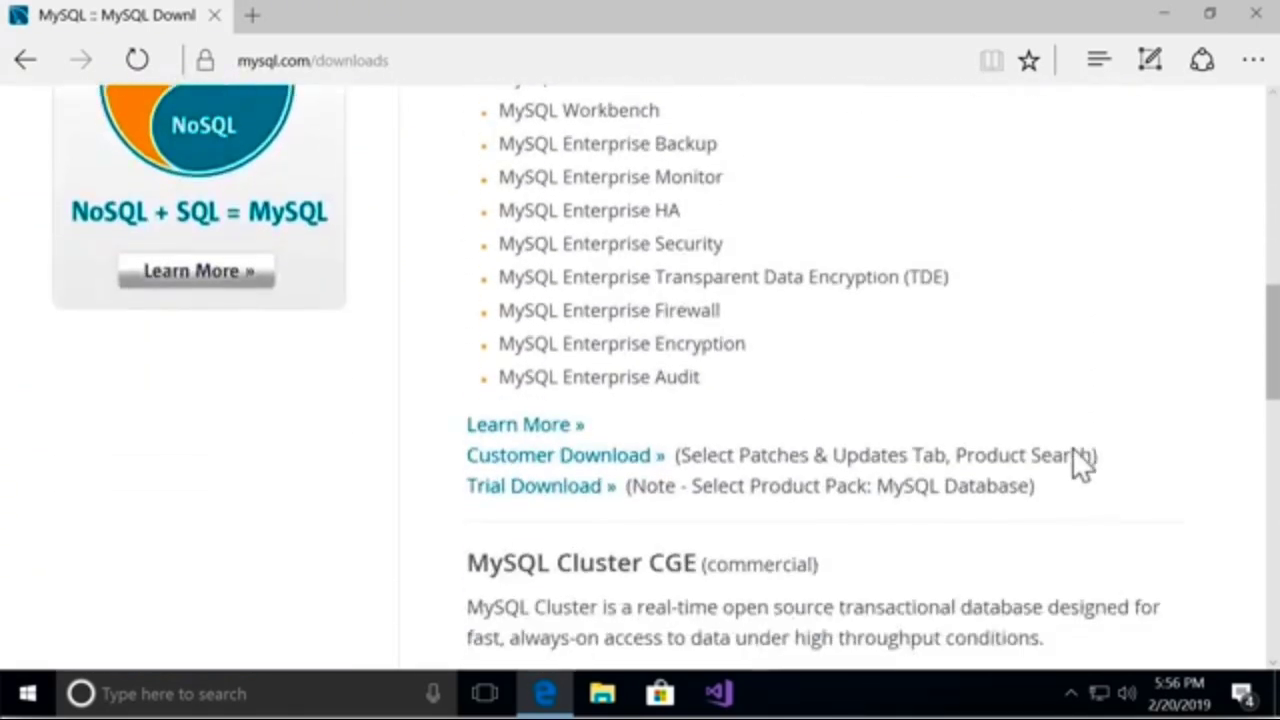
scroll(1080, 462, down, 5)
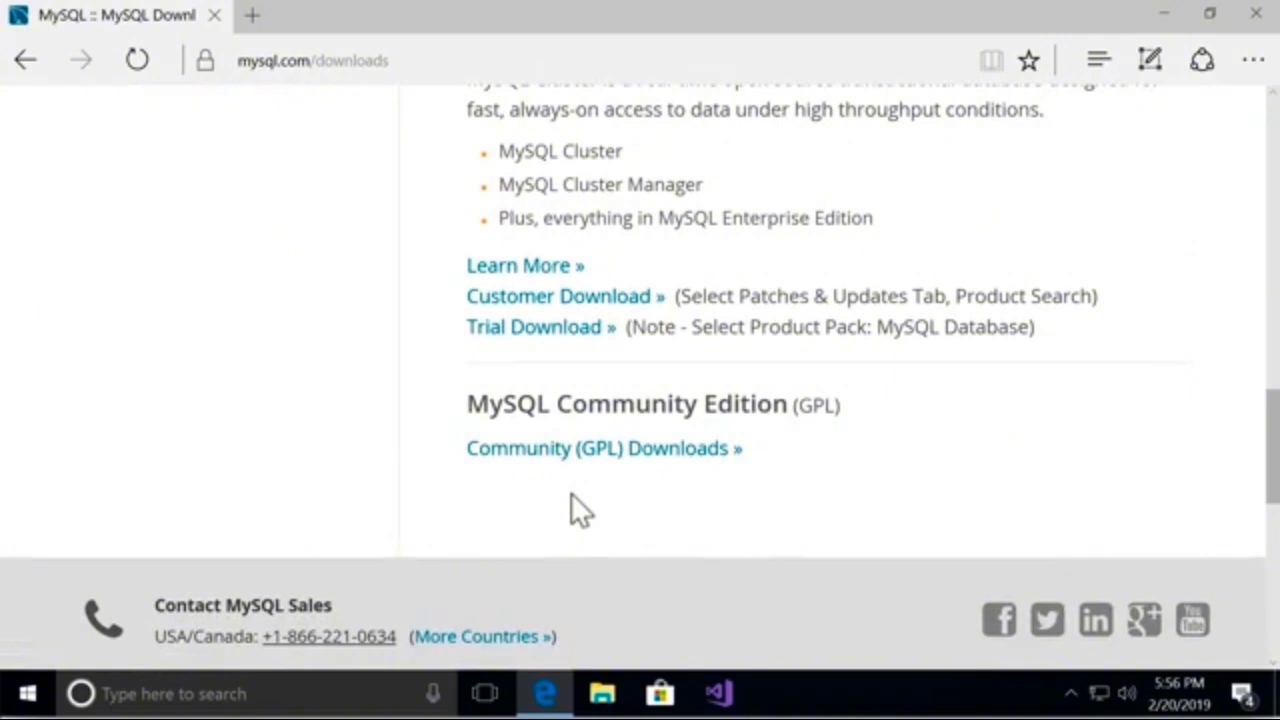
click(689, 452)
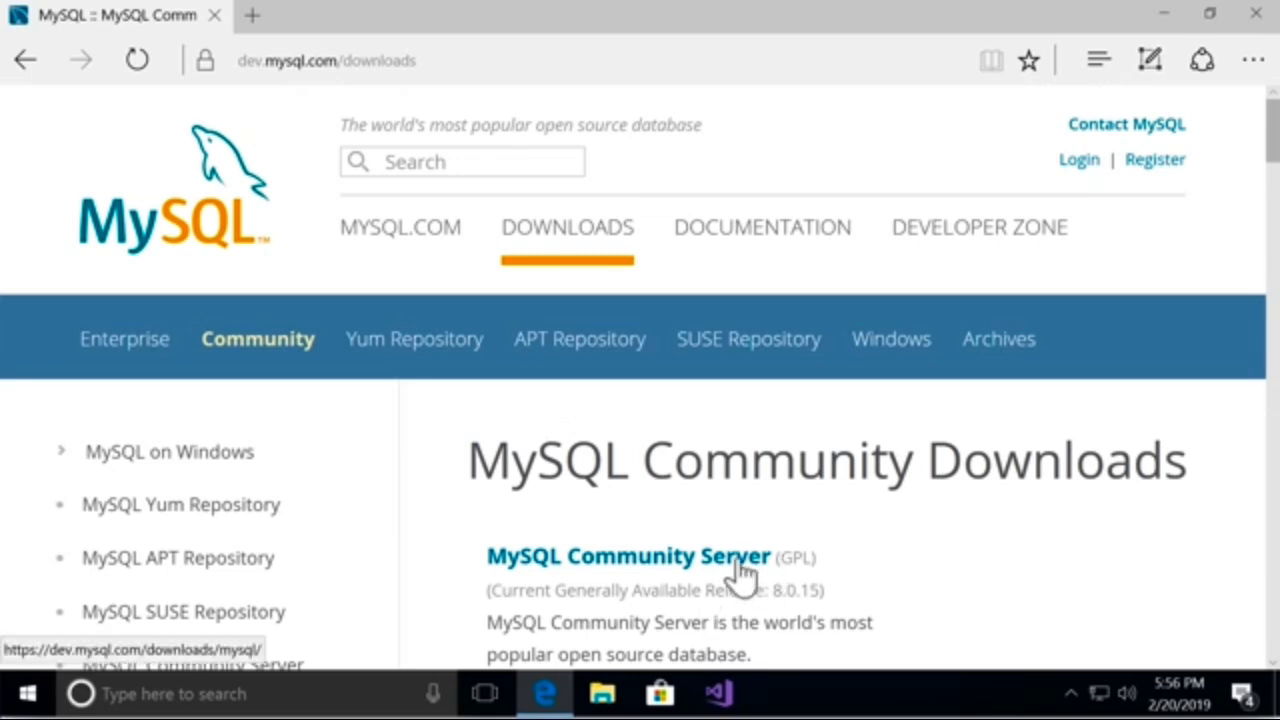
click(713, 569)
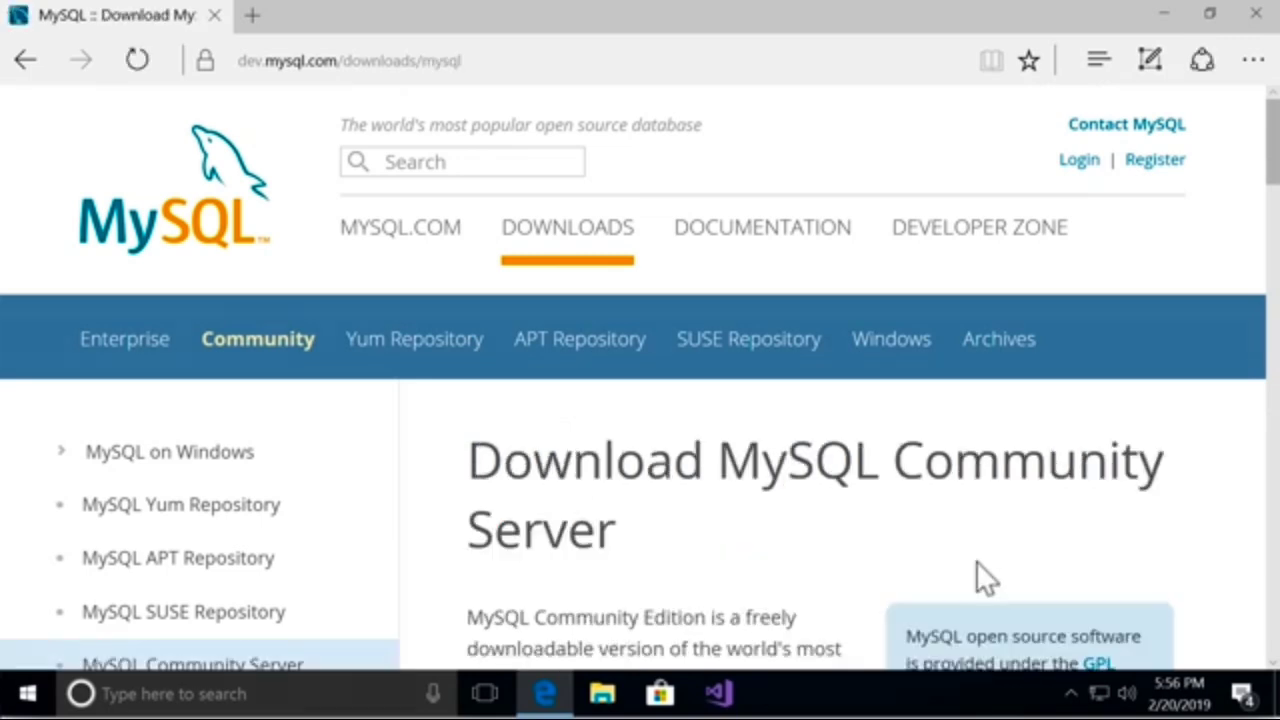
drag(1272, 172, 1266, 449)
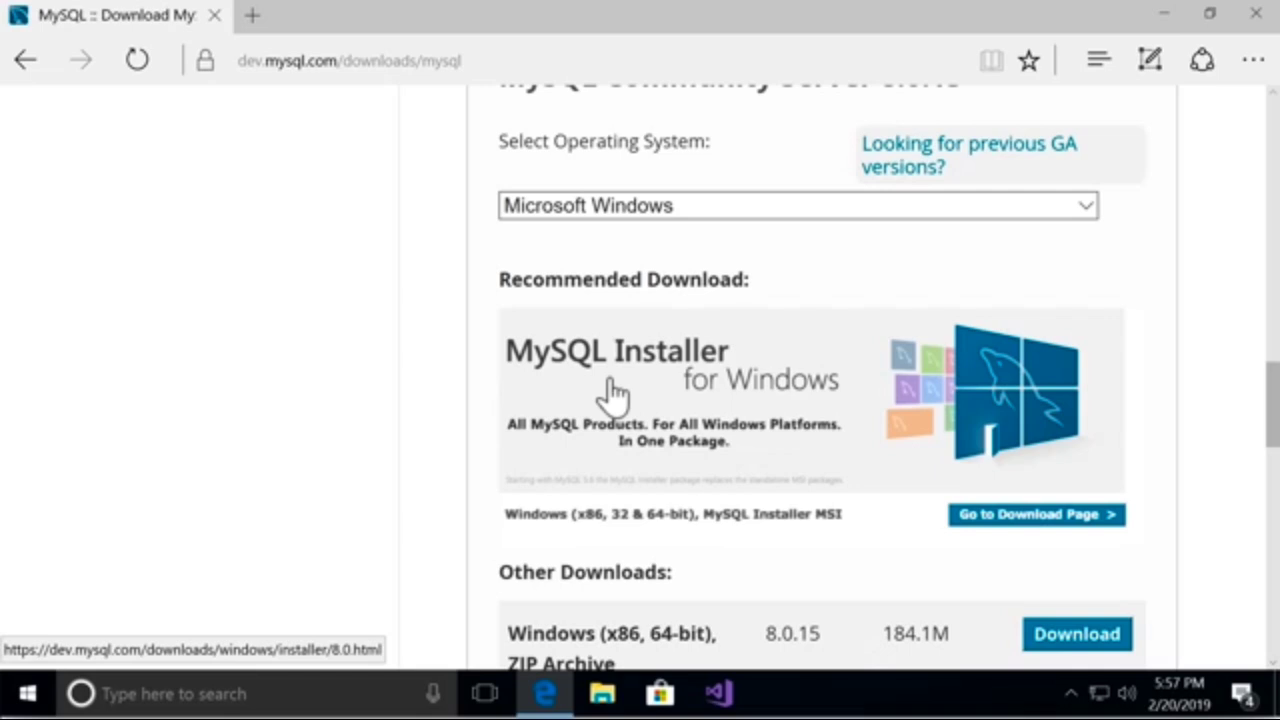
Step: Open the MySQL Installer for Windows page and choose the smaller web installer MSI download
click(770, 412)
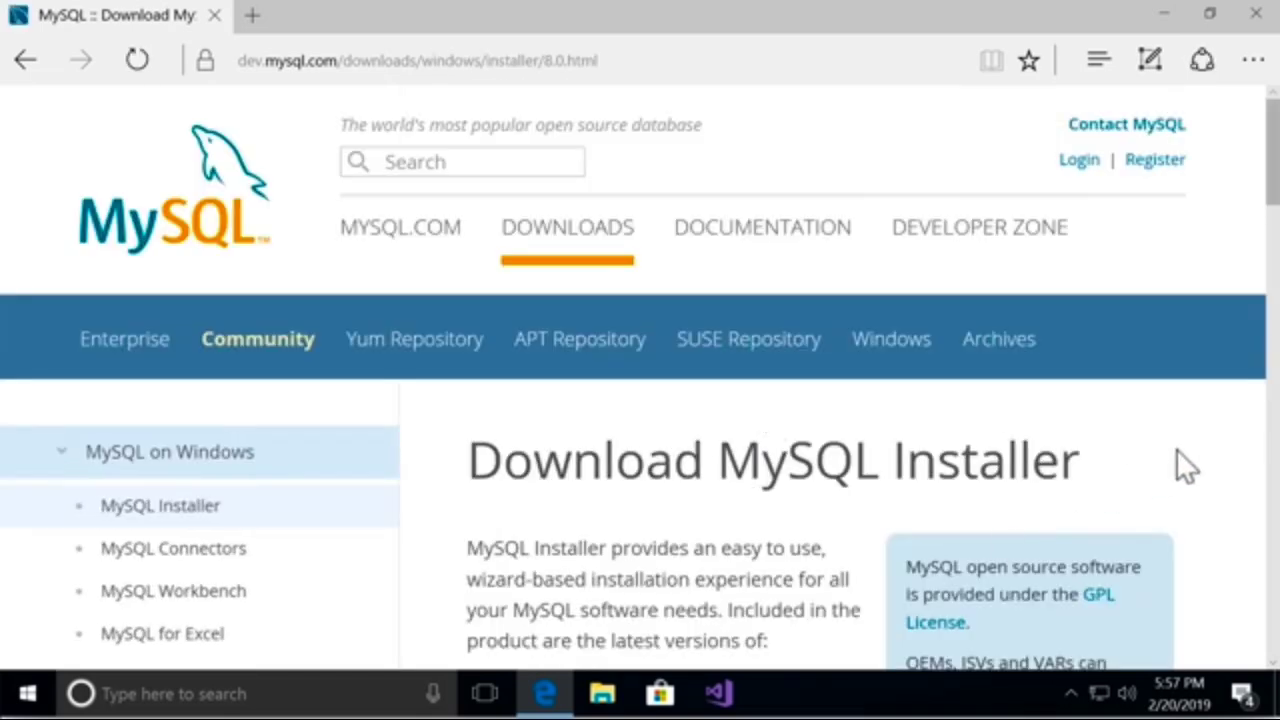
scroll(1094, 484, down, 5)
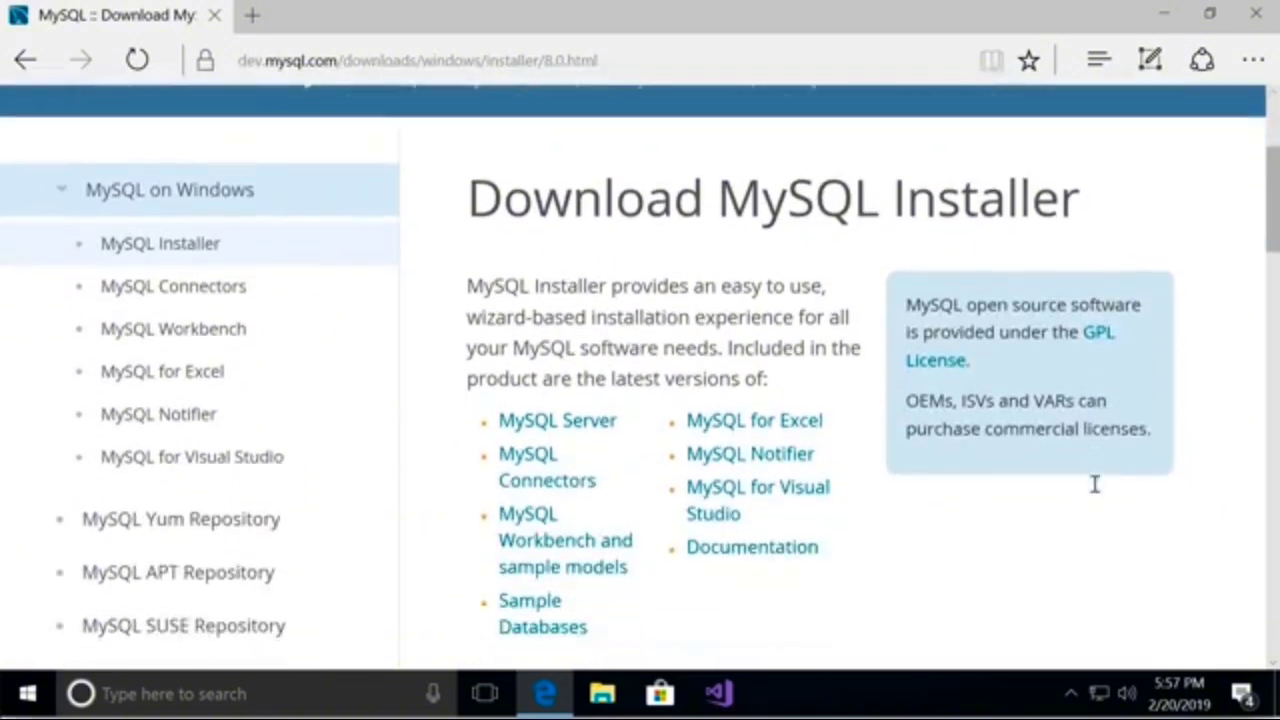
scroll(1096, 495, down, 8)
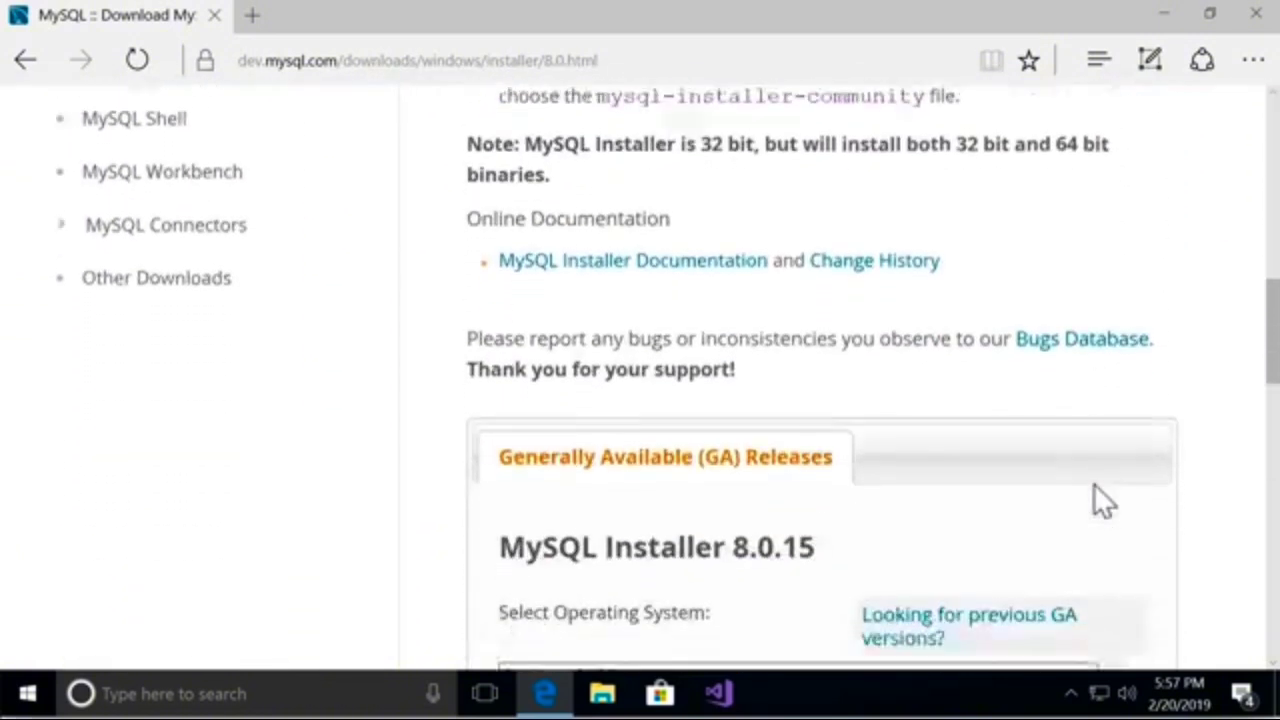
scroll(1100, 500, down, 2)
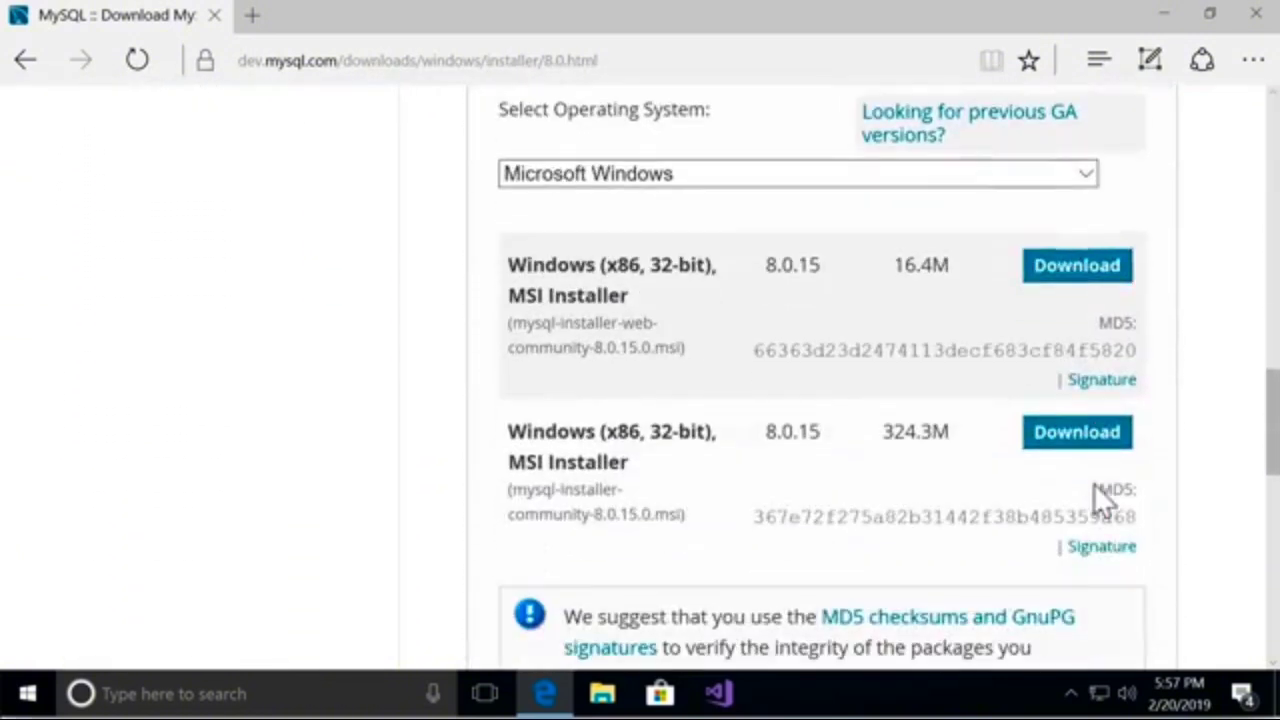
click(1076, 270)
Step: Skip logging in, then save and run mysql-installer-web-community-8.0.15.0.msi
scroll(1091, 430, down, 6)
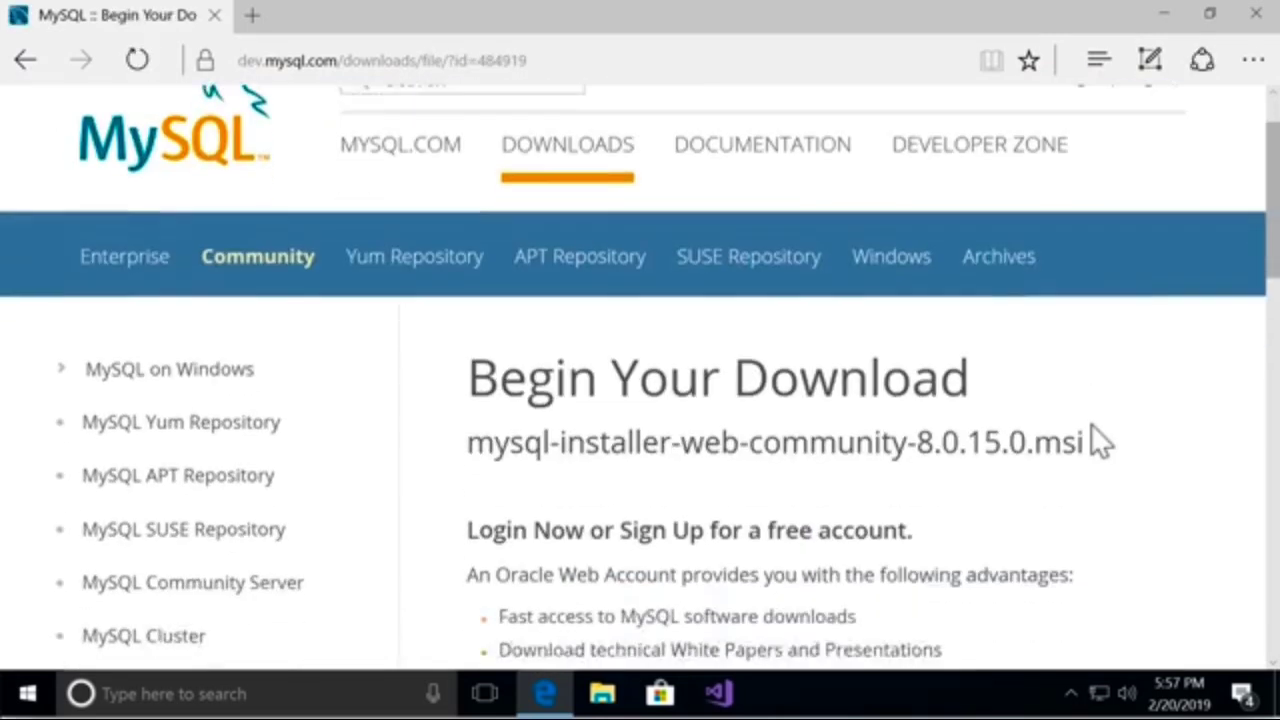
scroll(1083, 440, down, 2)
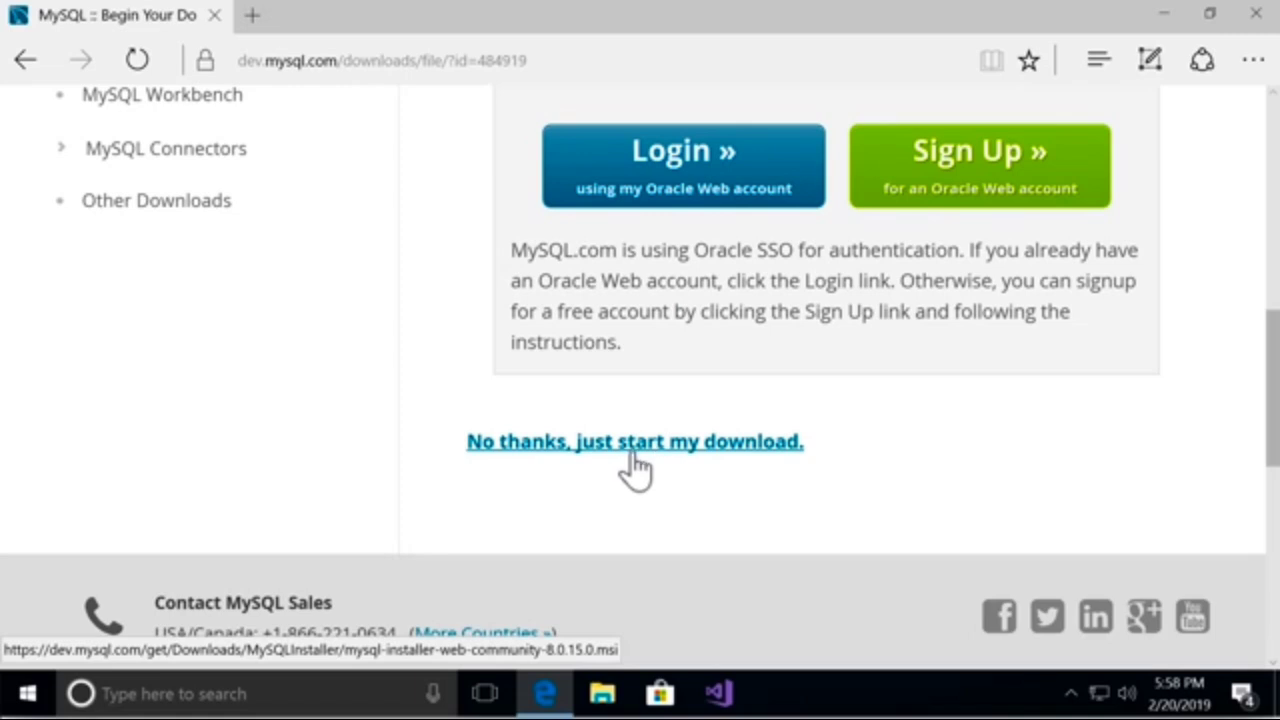
click(632, 446)
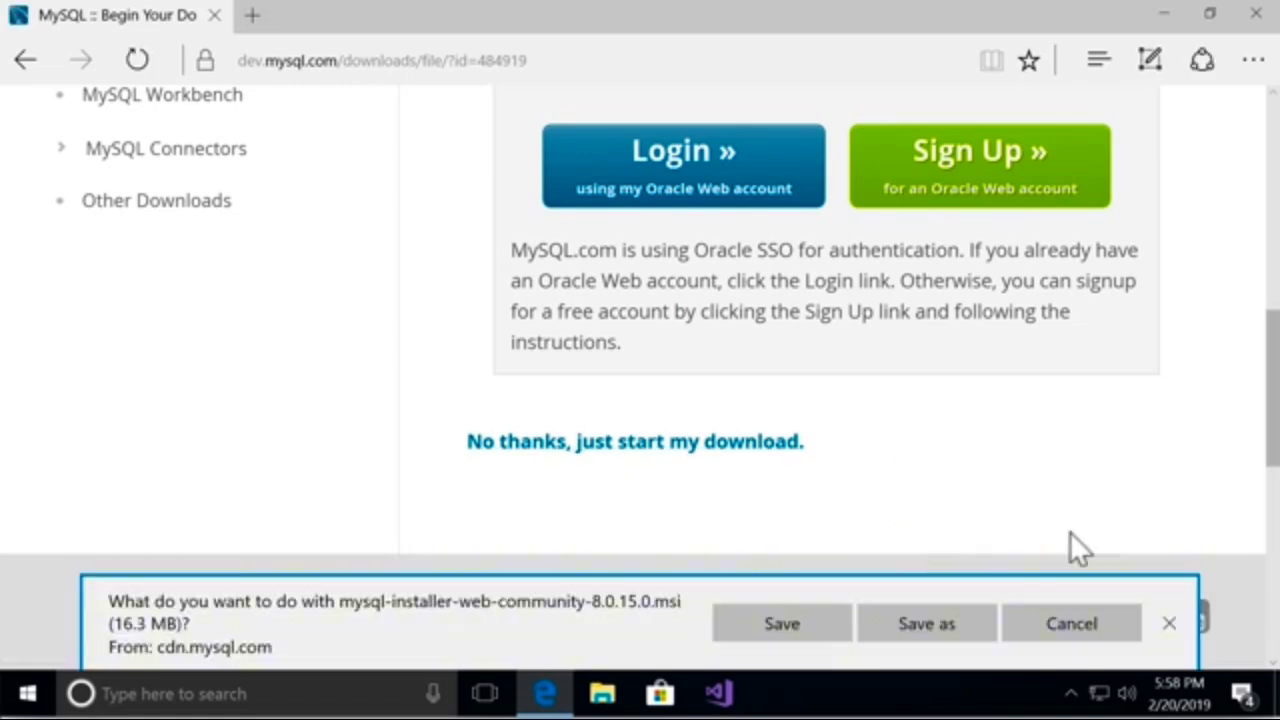
click(766, 622)
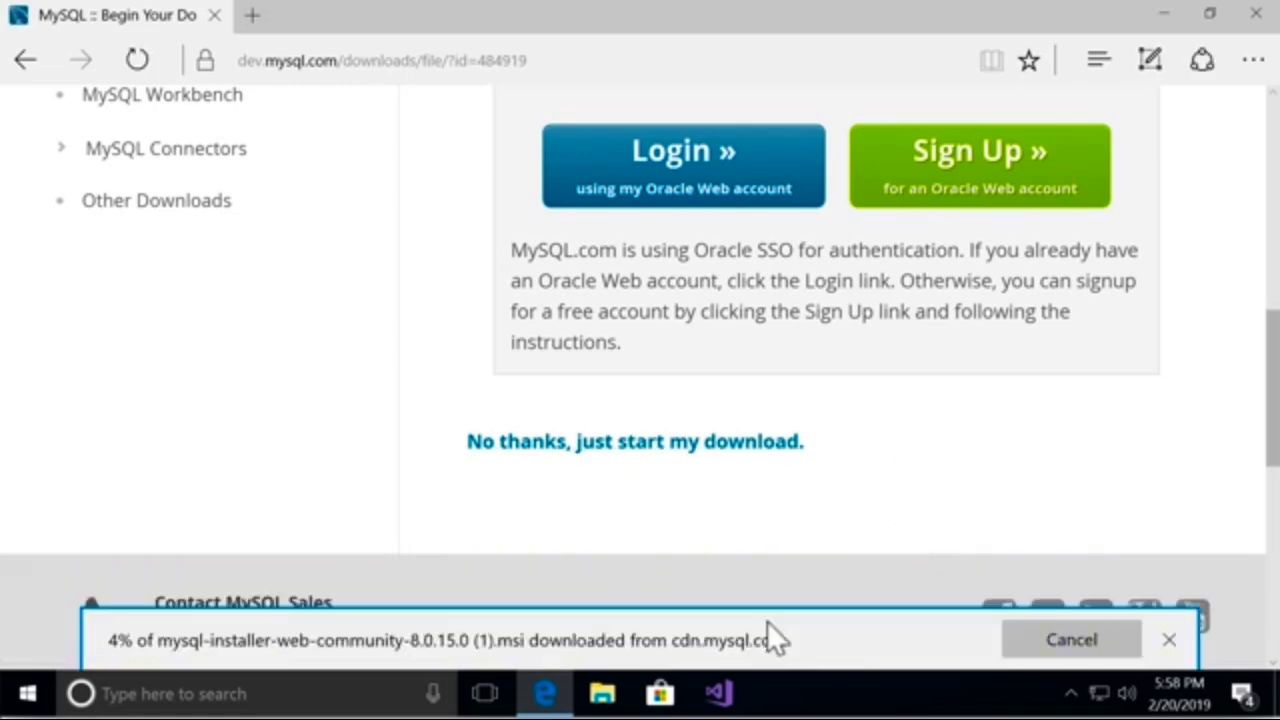
click(768, 645)
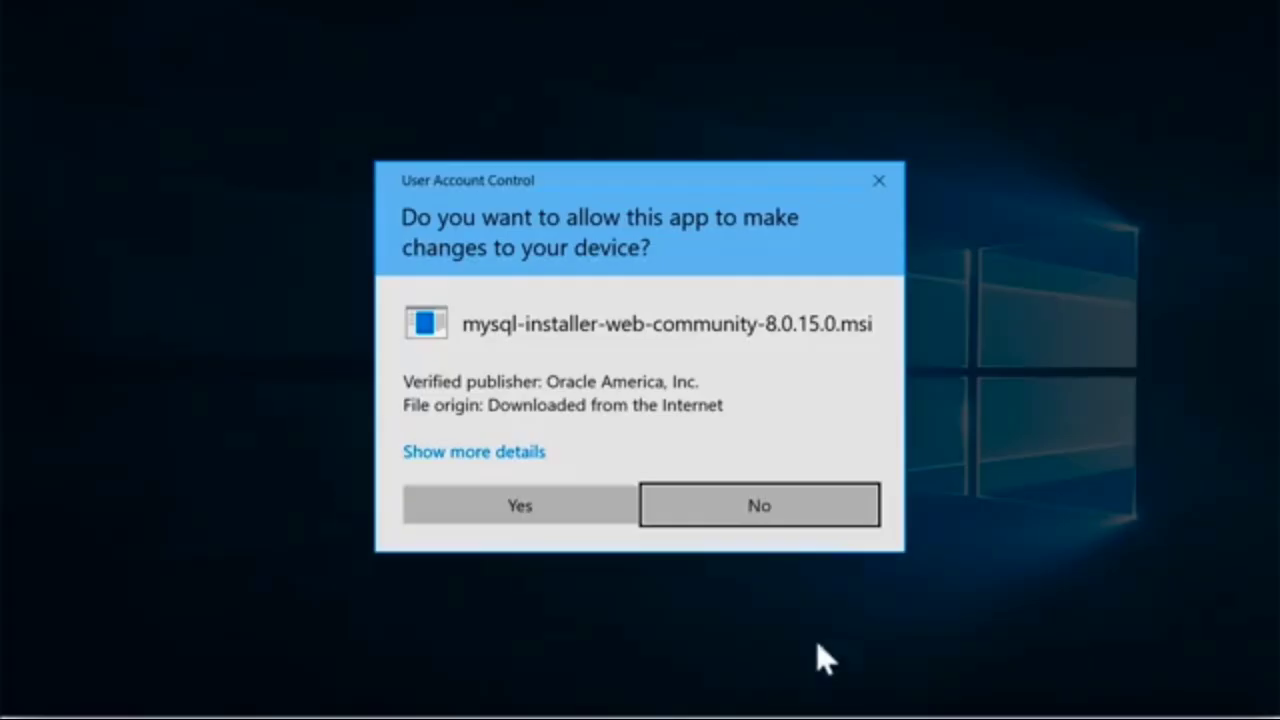
Step: Allow the MySQL installer to make changes in the User Account Control prompt
click(557, 537)
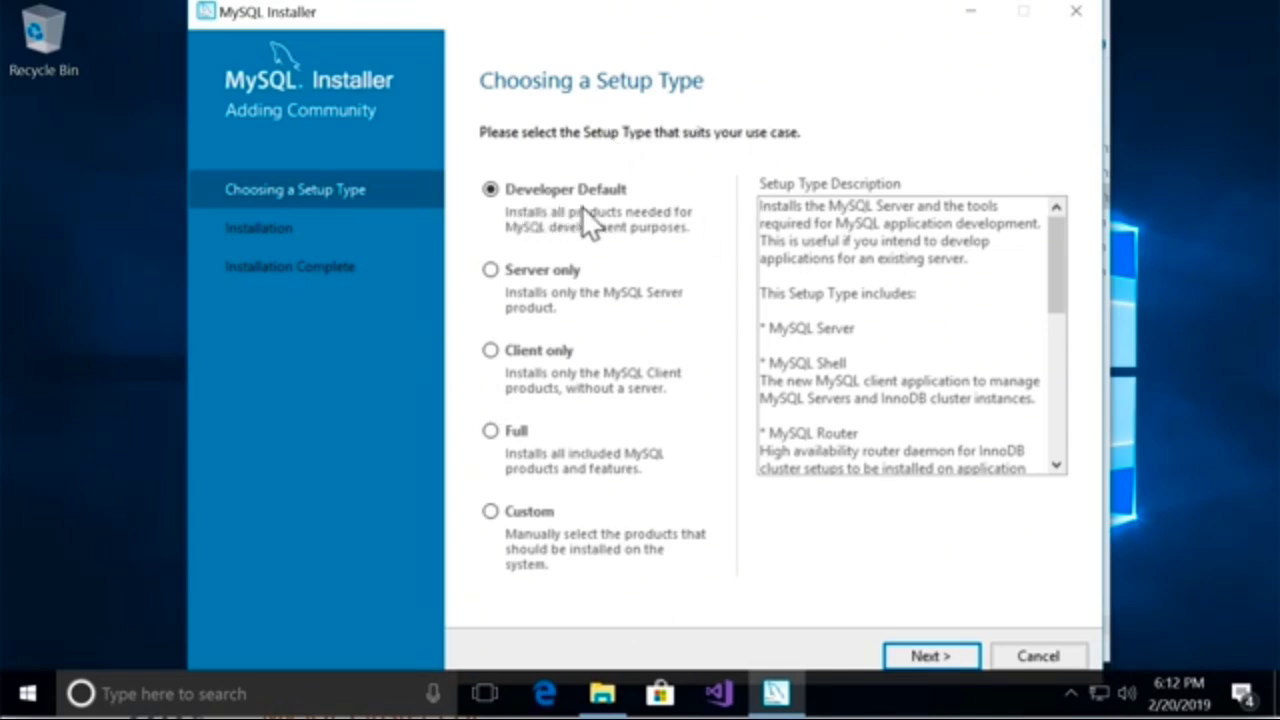
Step: Continue with Developer Default, accept the missing Python requirement, and execute the installation of all products
click(931, 656)
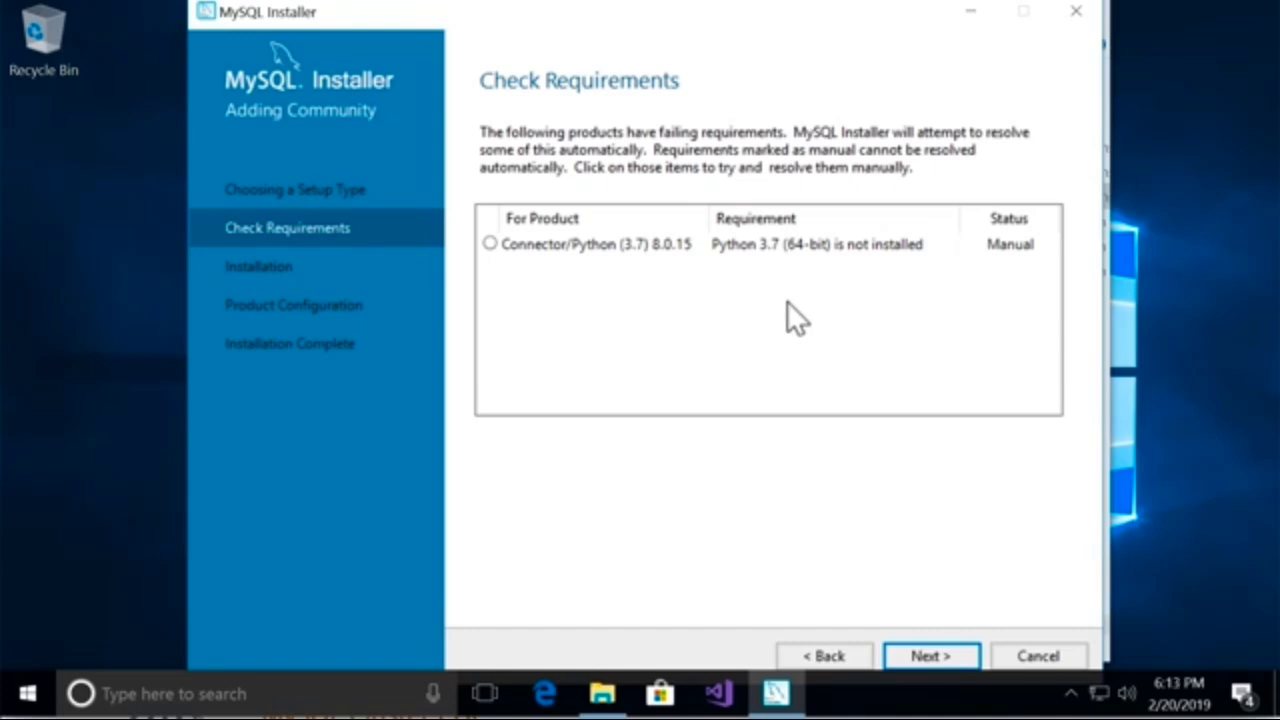
click(929, 658)
click(812, 448)
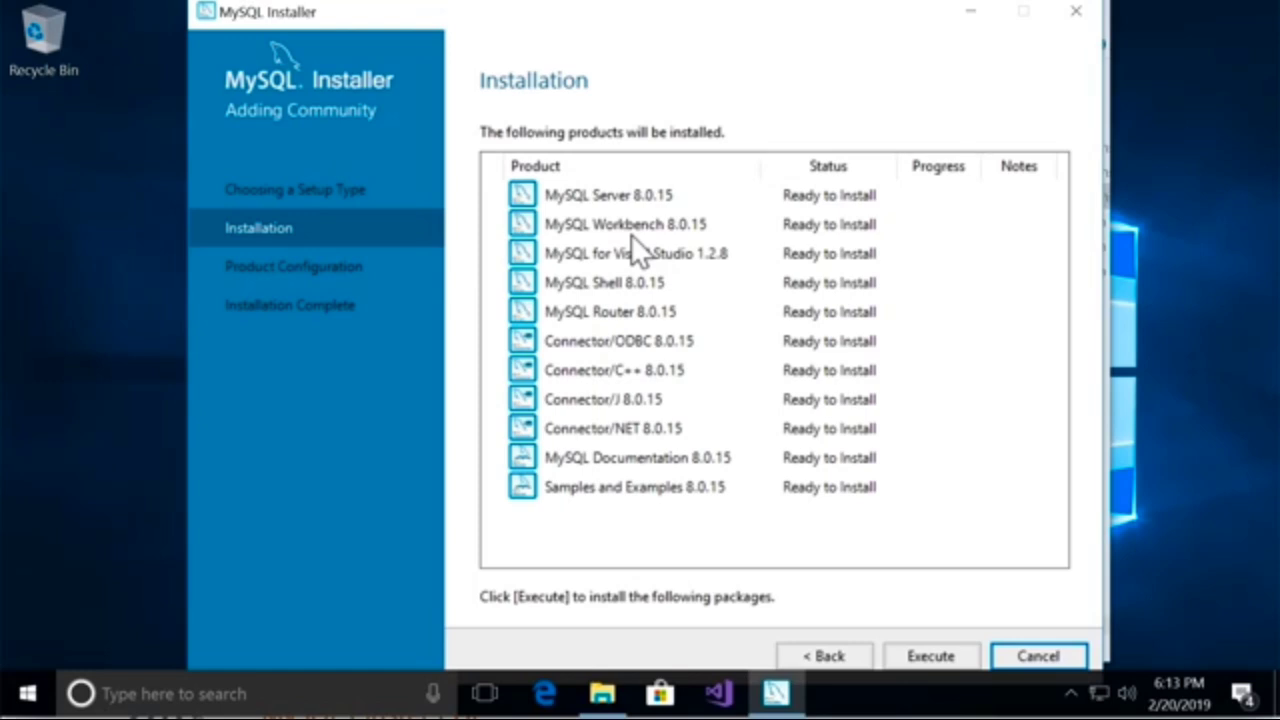
click(958, 664)
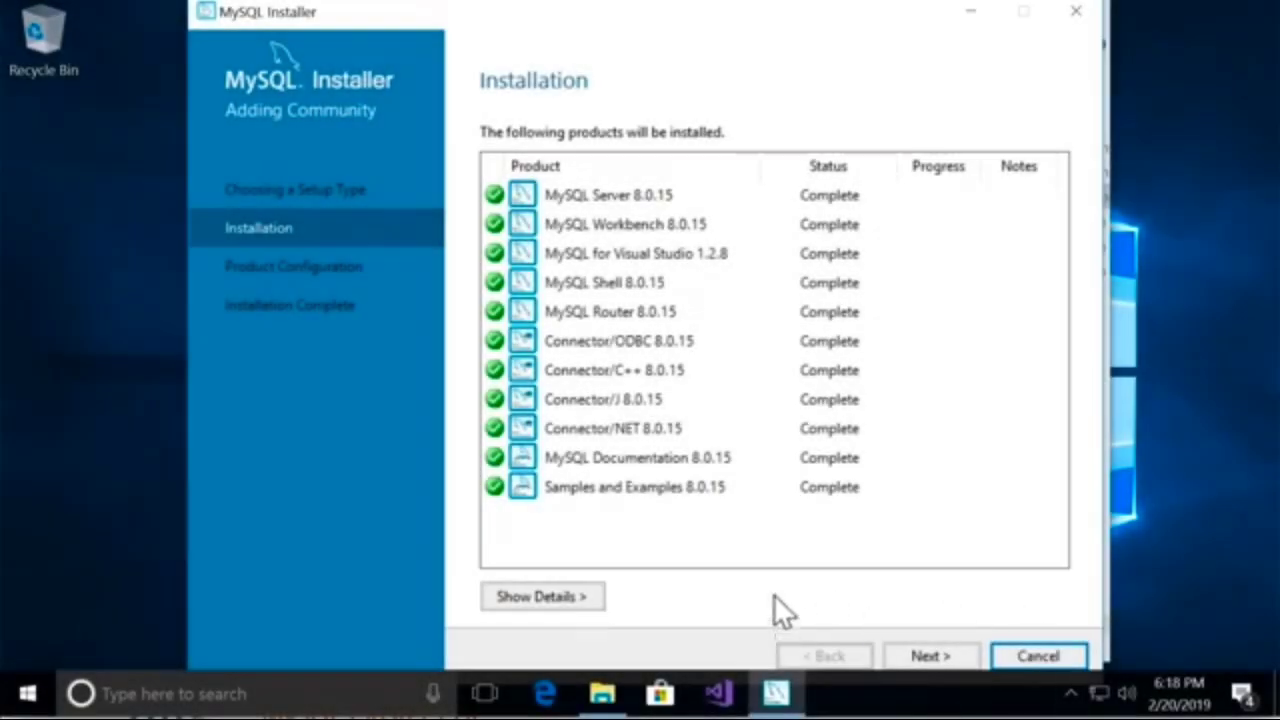
Step: Advance past Installation and Product Configuration to MySQL Server 8.0.15's Group Replication page
click(950, 652)
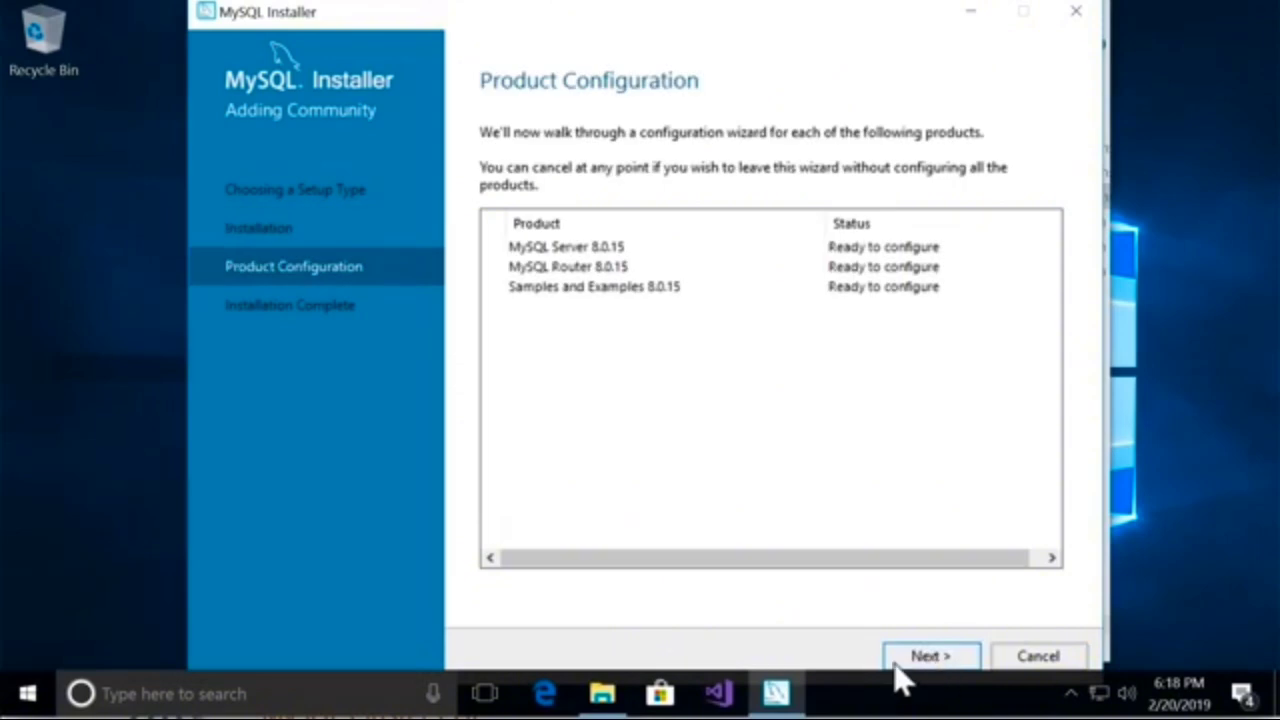
click(929, 660)
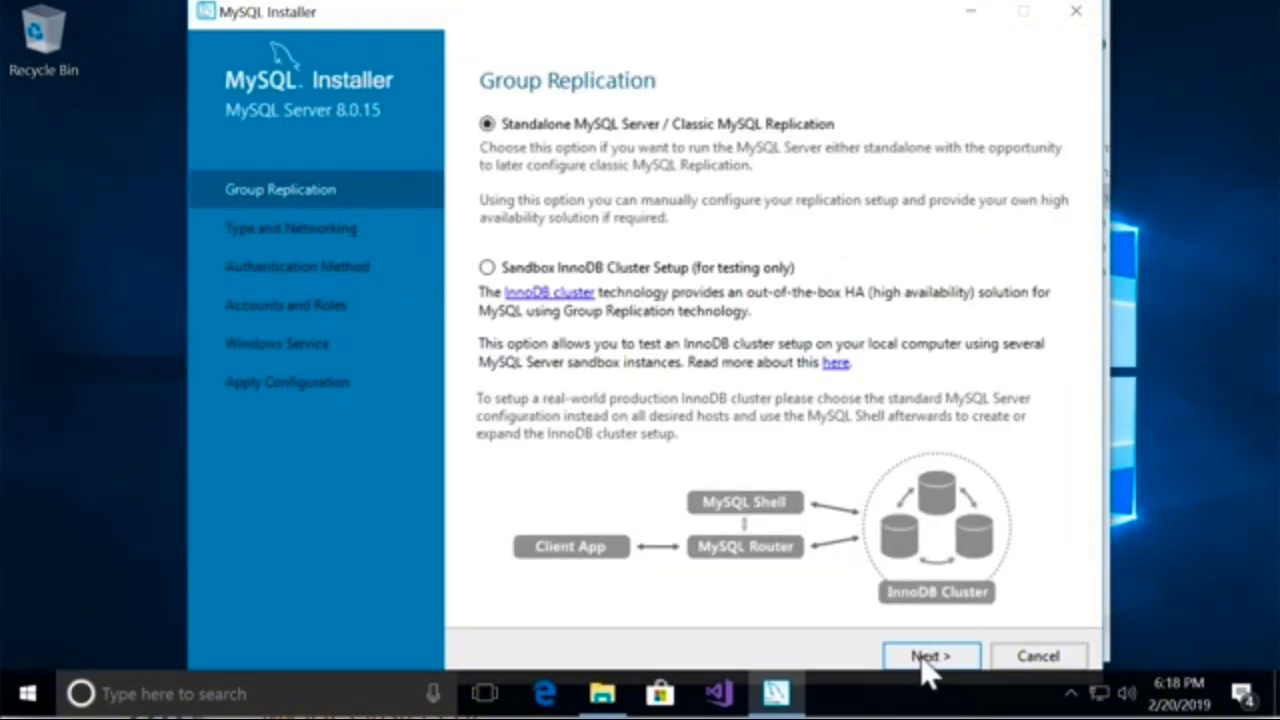
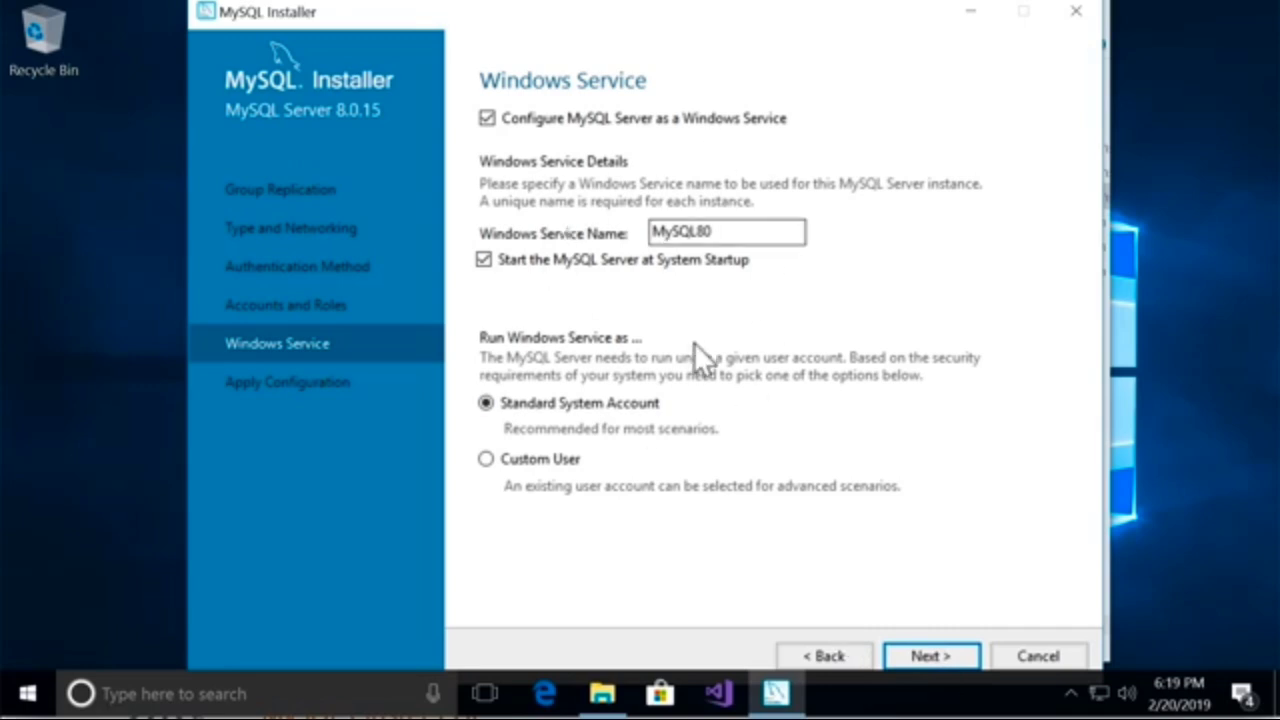
Step: Execute and finish the MySQL Server 8.0.15 configuration
click(958, 664)
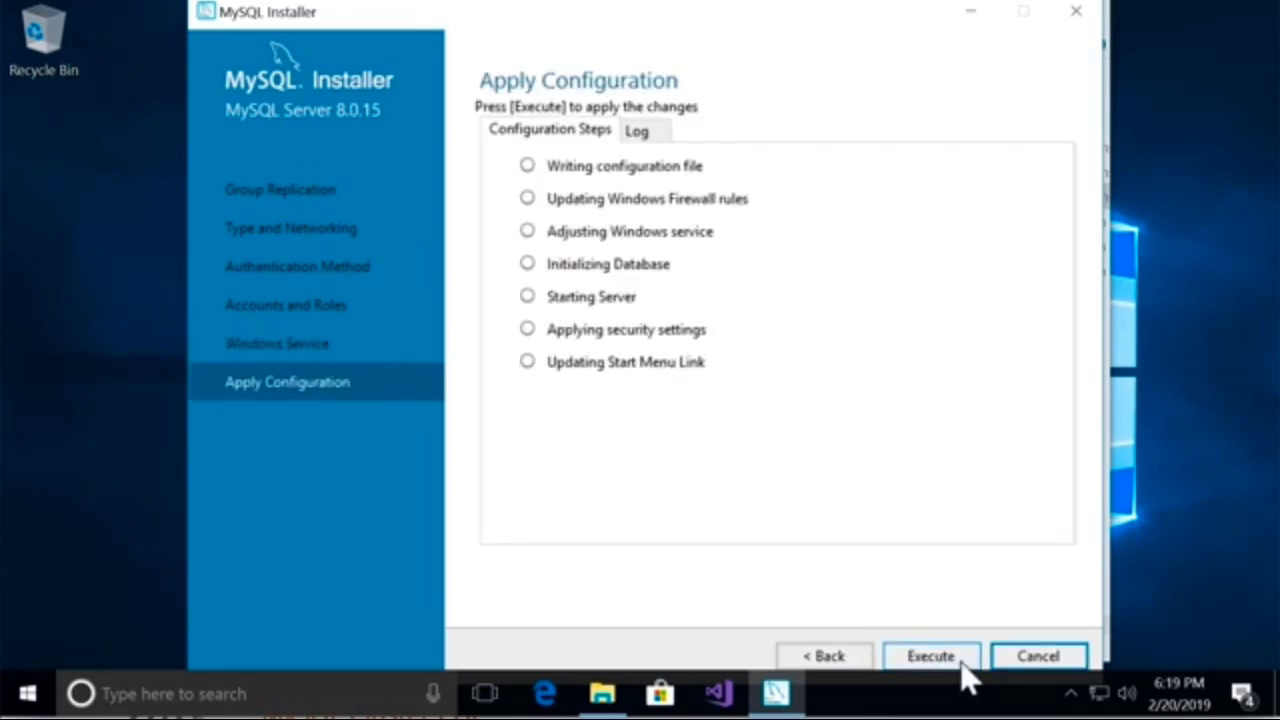
click(960, 662)
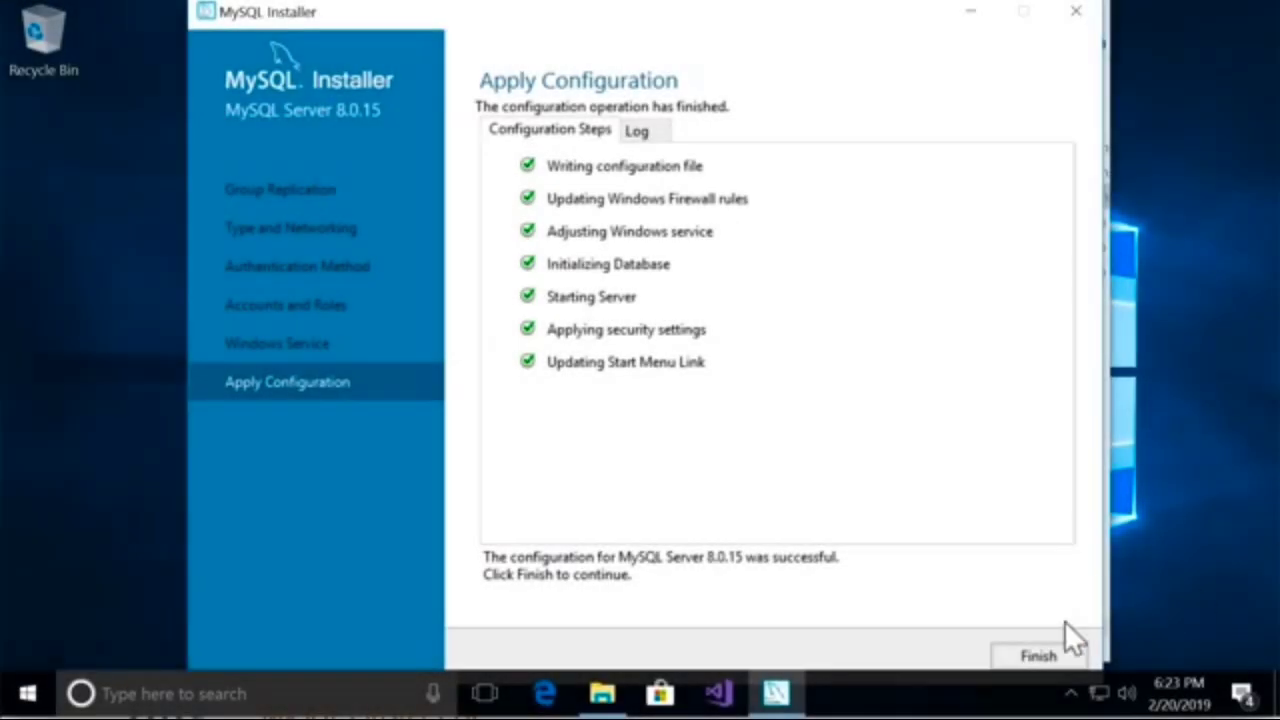
click(1022, 668)
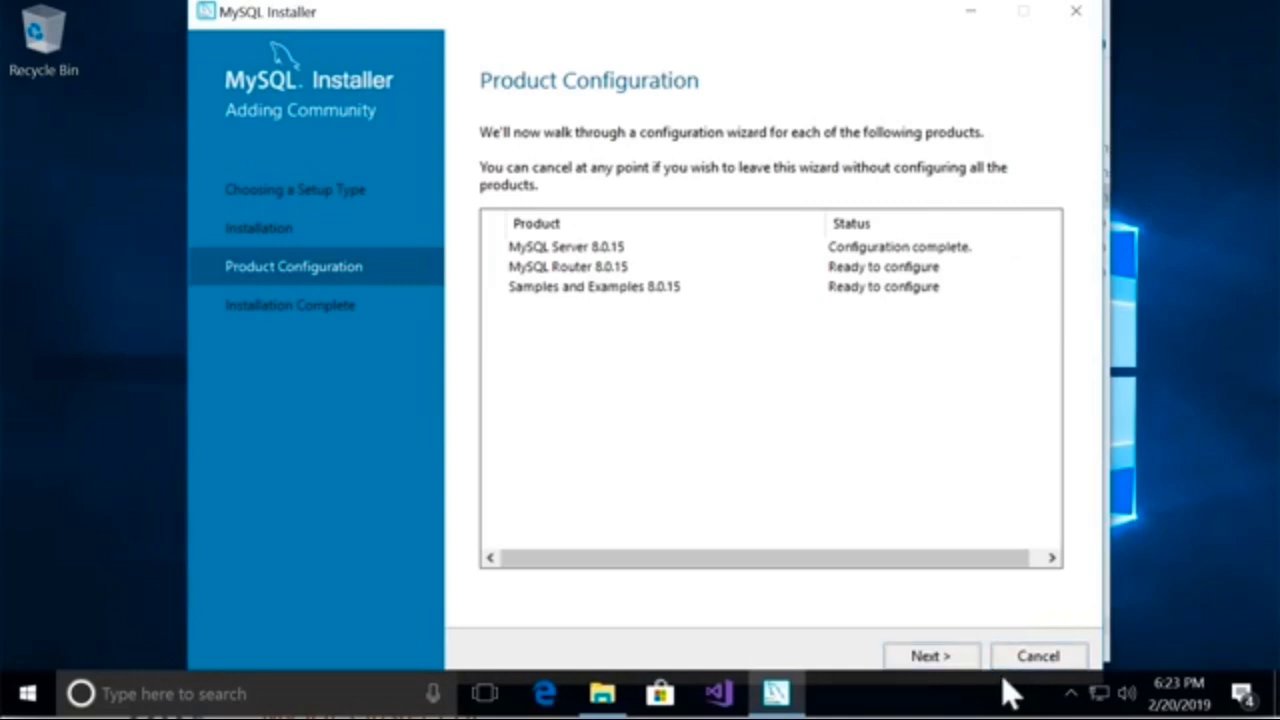
Step: Skip MySQL Router configuration and advance to the Samples and Examples connection step
click(938, 662)
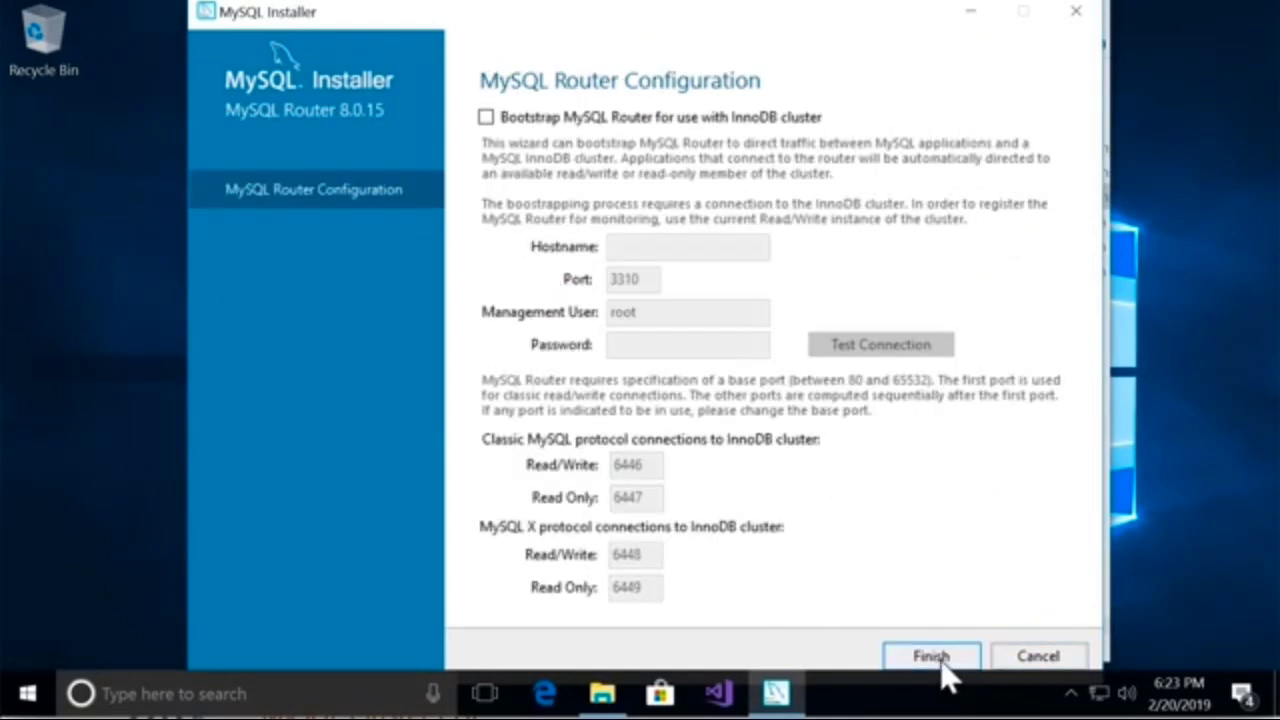
click(940, 658)
click(950, 660)
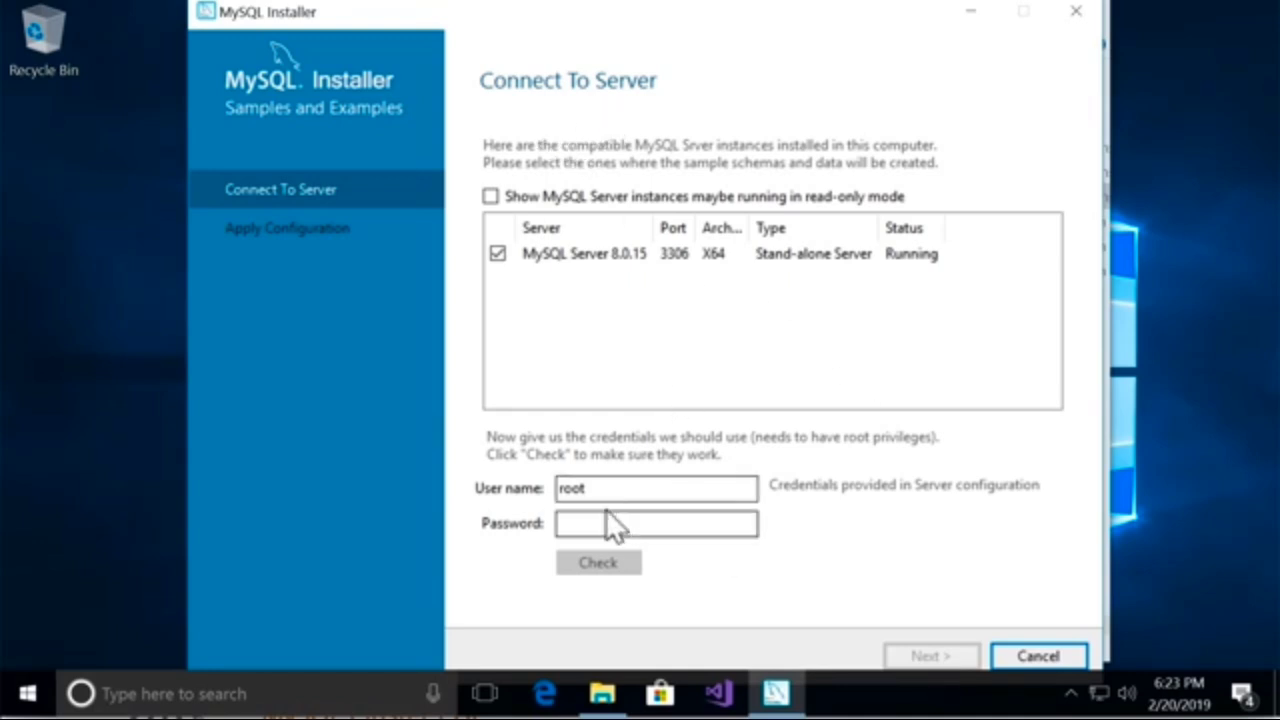
Step: Enter the root password and verify the server connection succeeds
click(629, 492)
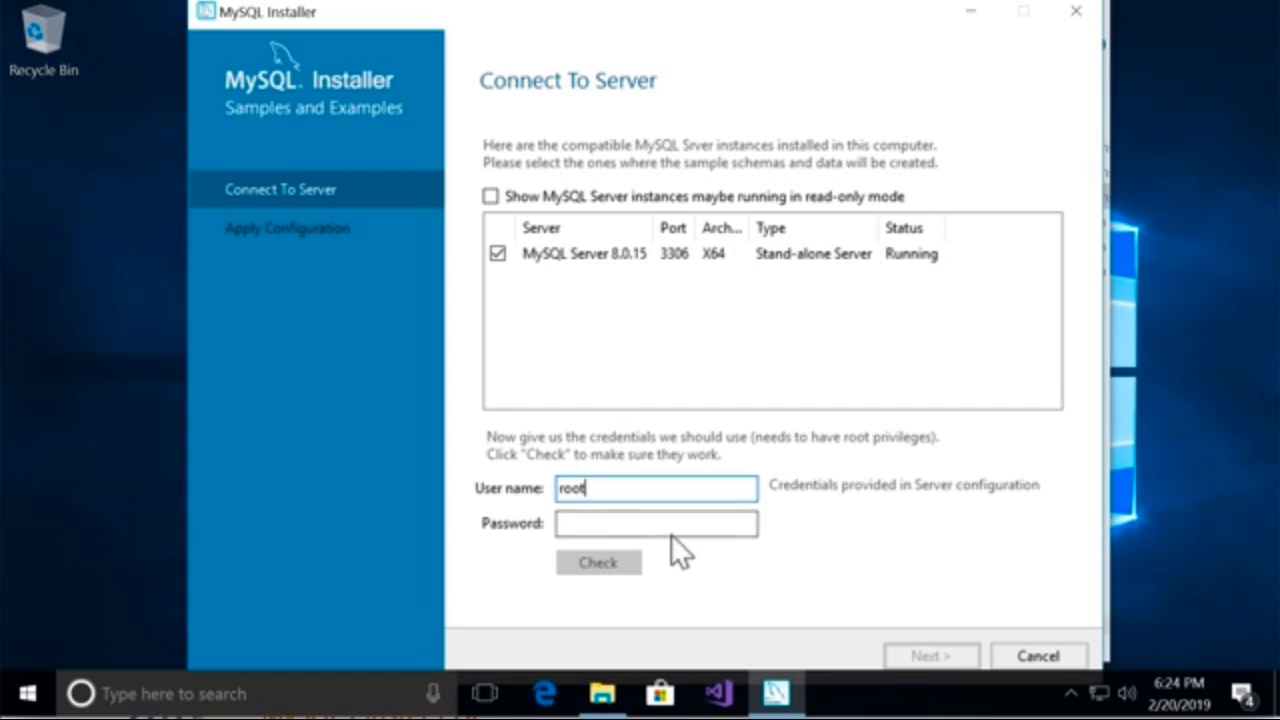
click(716, 527)
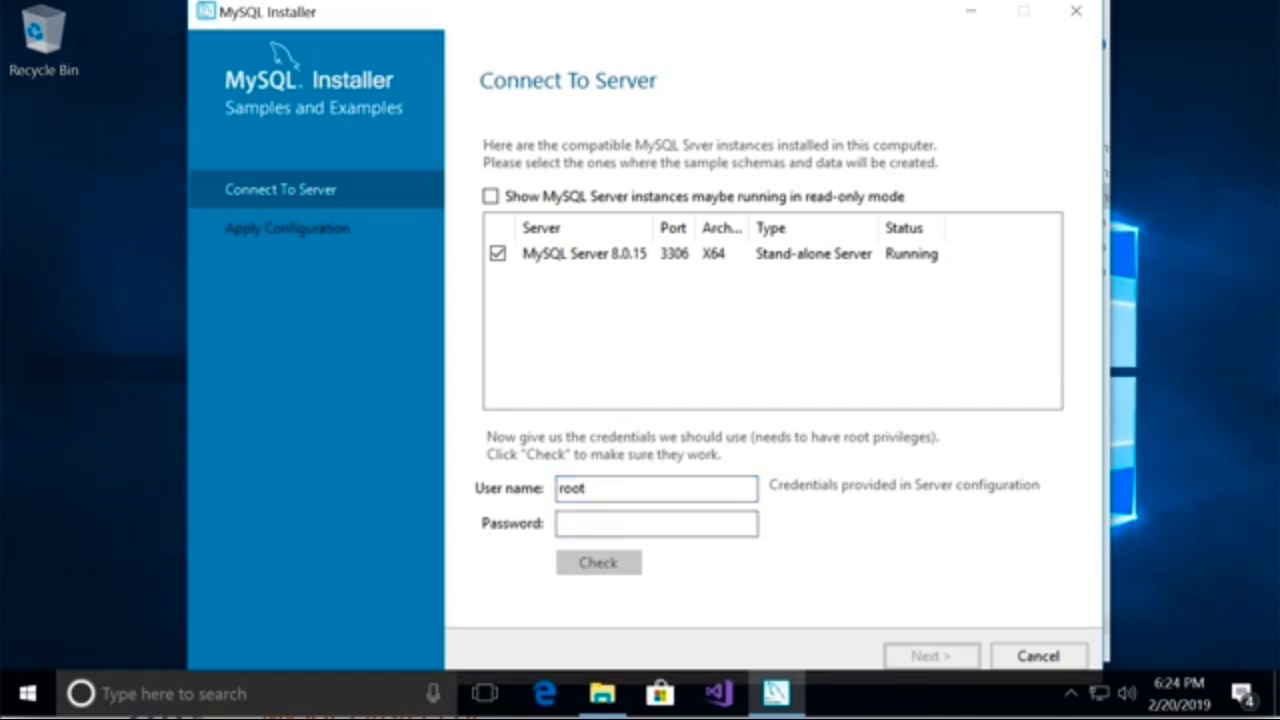
text(*********)
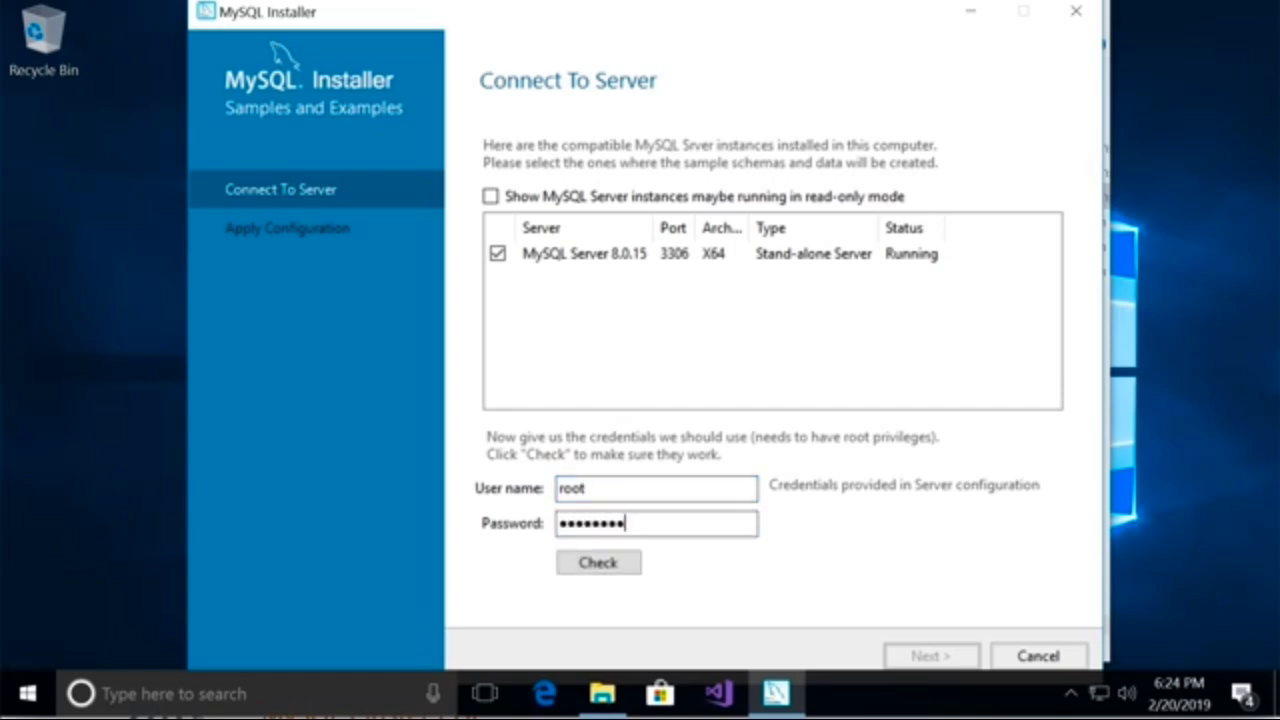
click(606, 574)
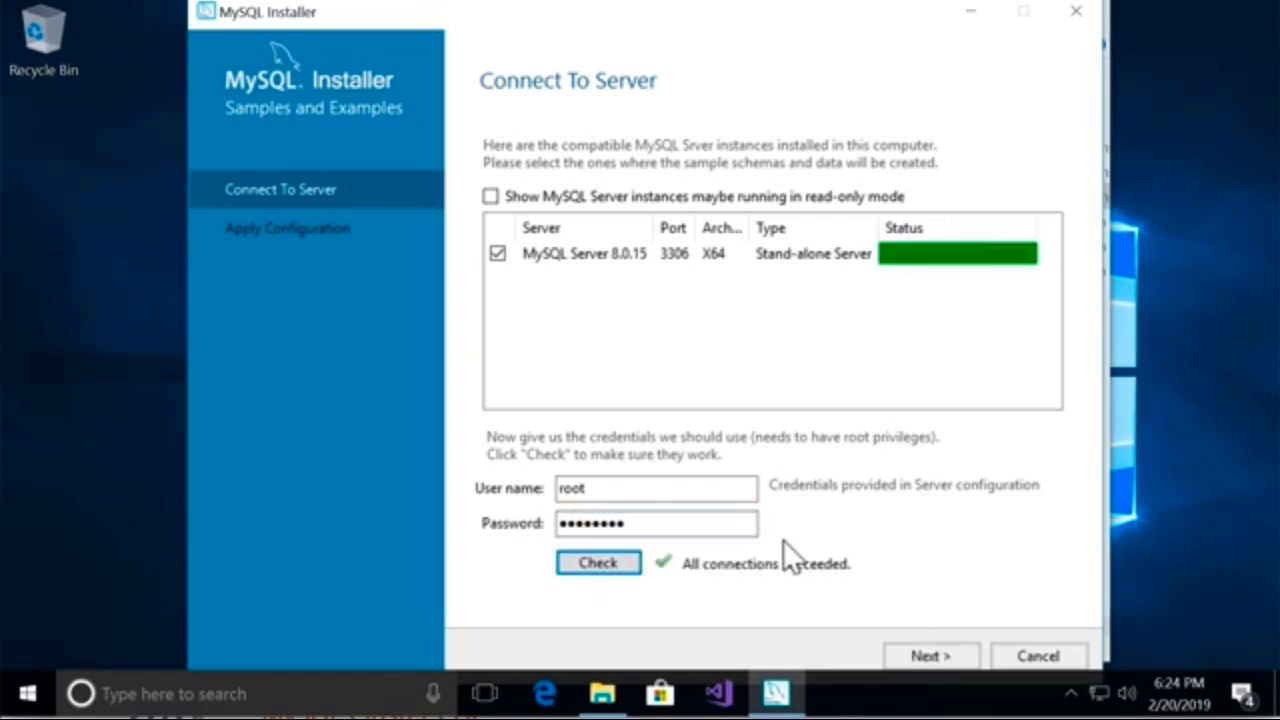
Step: Execute the Samples and Examples 8.0.15 configuration scripts and finish
click(924, 664)
click(932, 660)
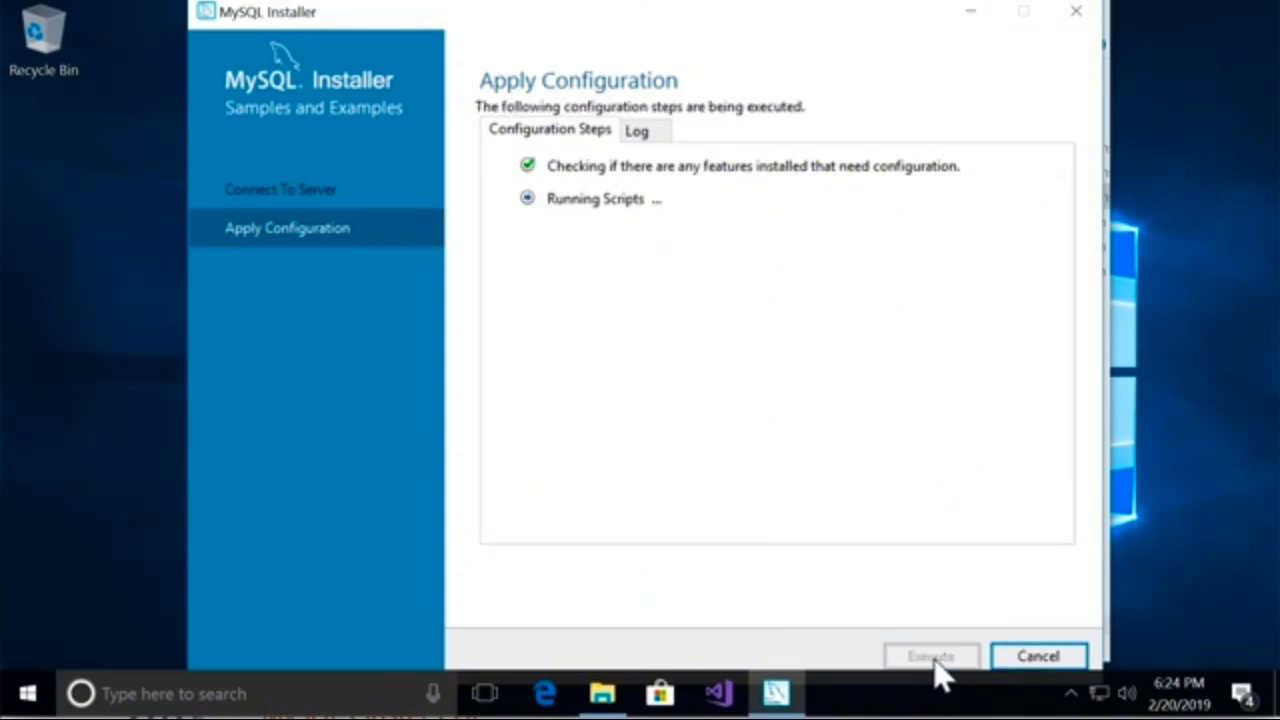
click(1038, 657)
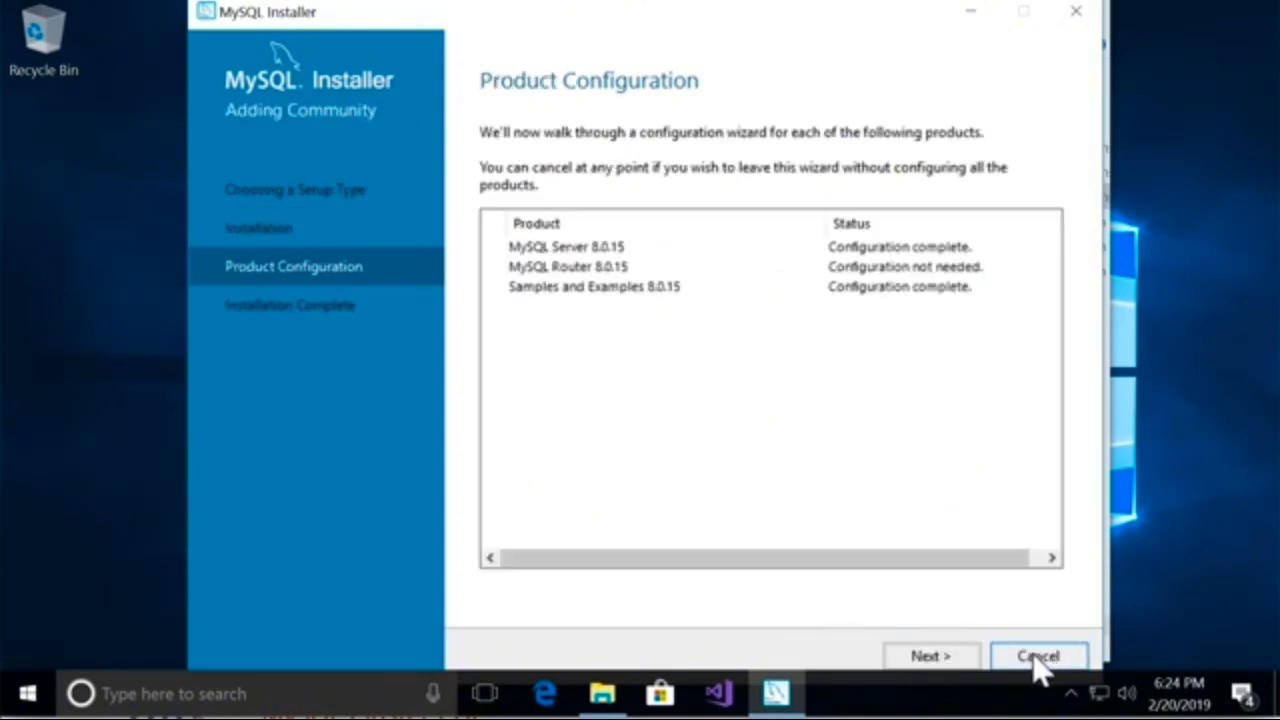
Step: Finish the installer with Workbench and MySQL Shell set to start afterwards
click(905, 664)
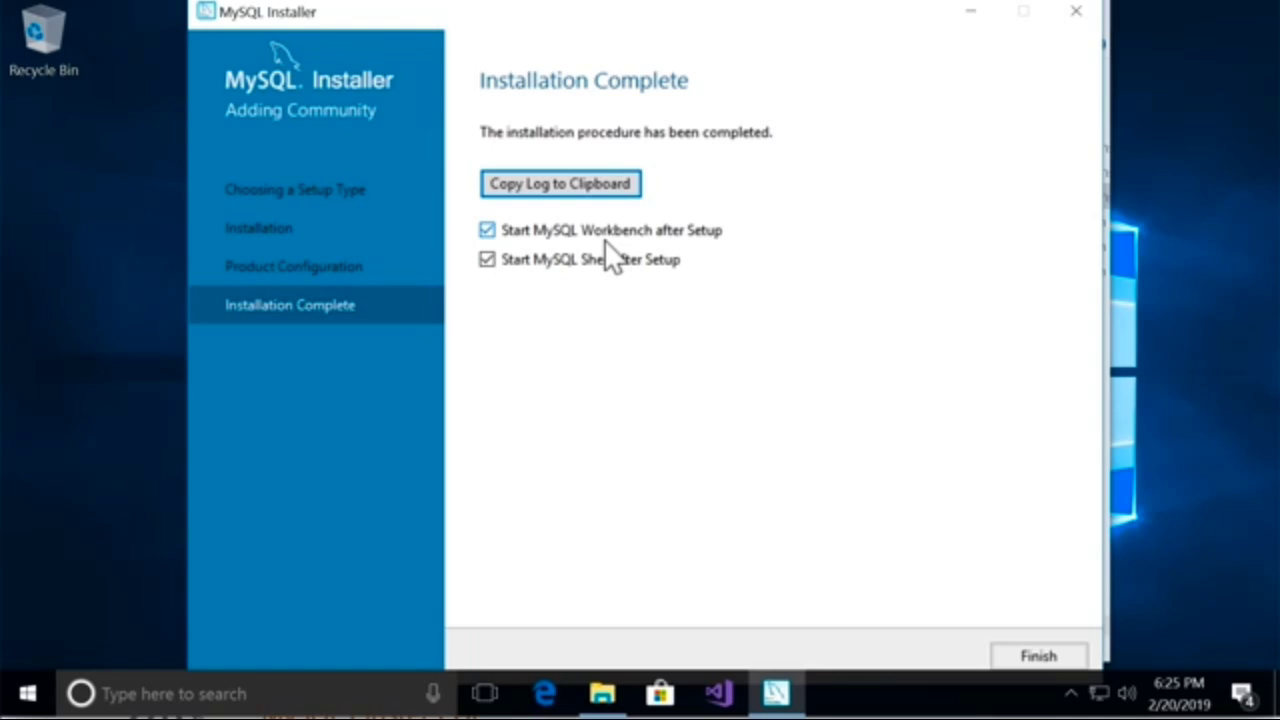
click(1036, 658)
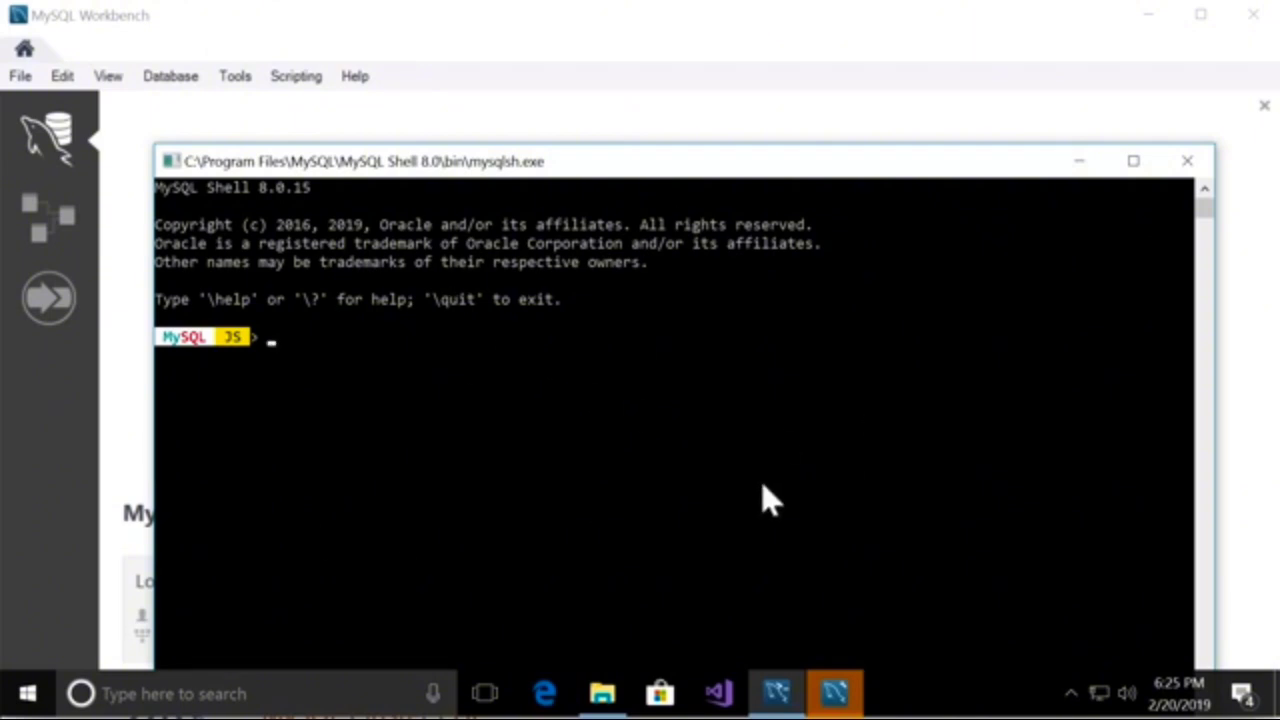
Step: Close the MySQL Shell console and the Downloads folder window
click(1187, 161)
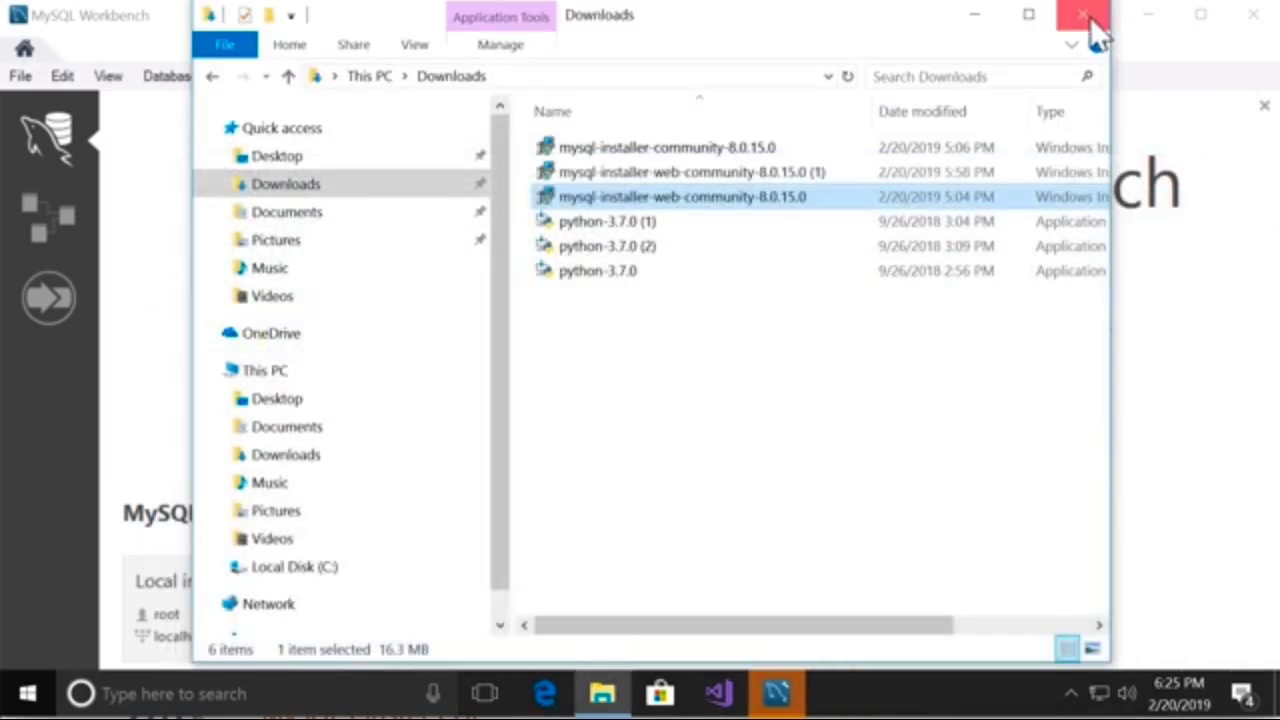
click(1084, 14)
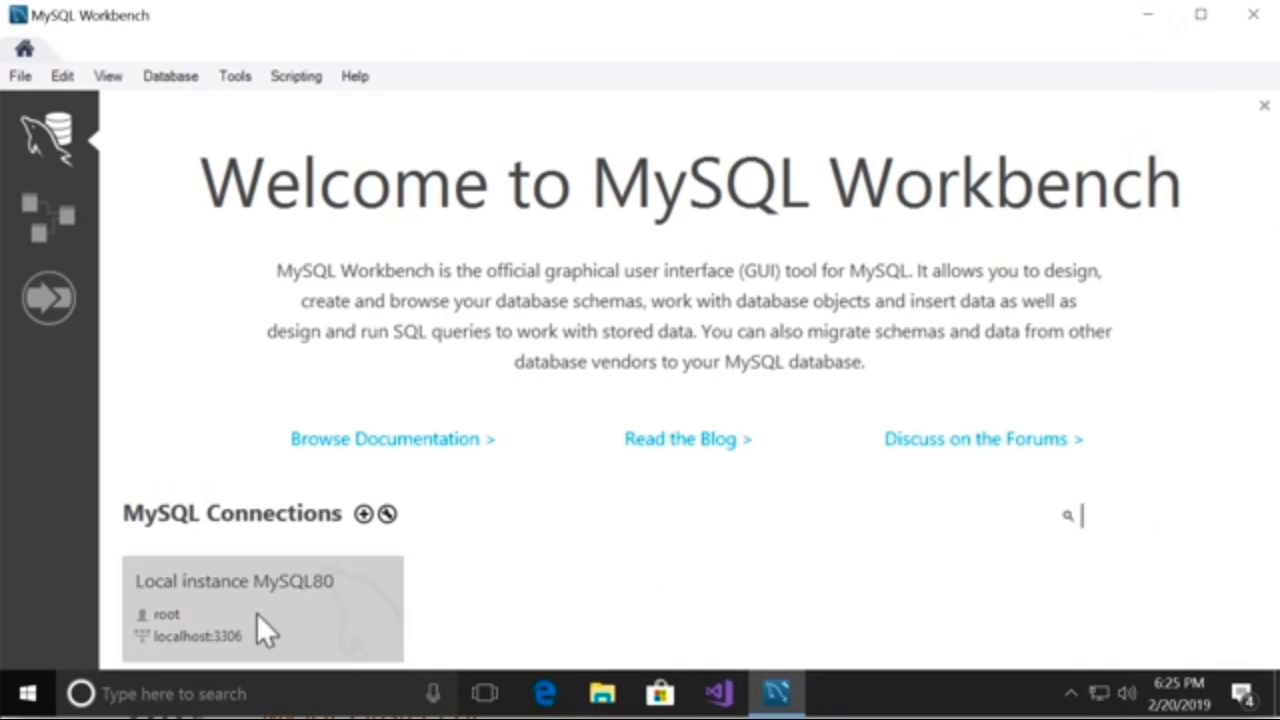
Step: Create a 'Local instance' connection, store the root password in the vault, and test it successfully
click(362, 516)
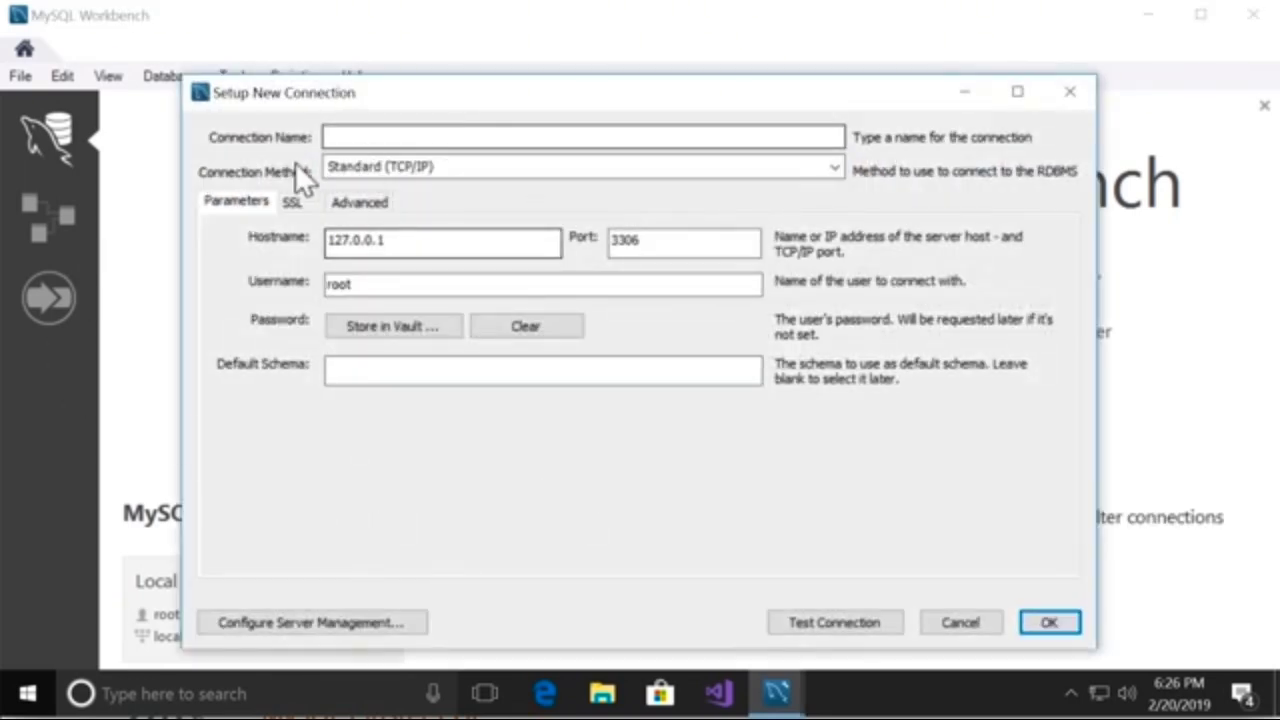
click(369, 132)
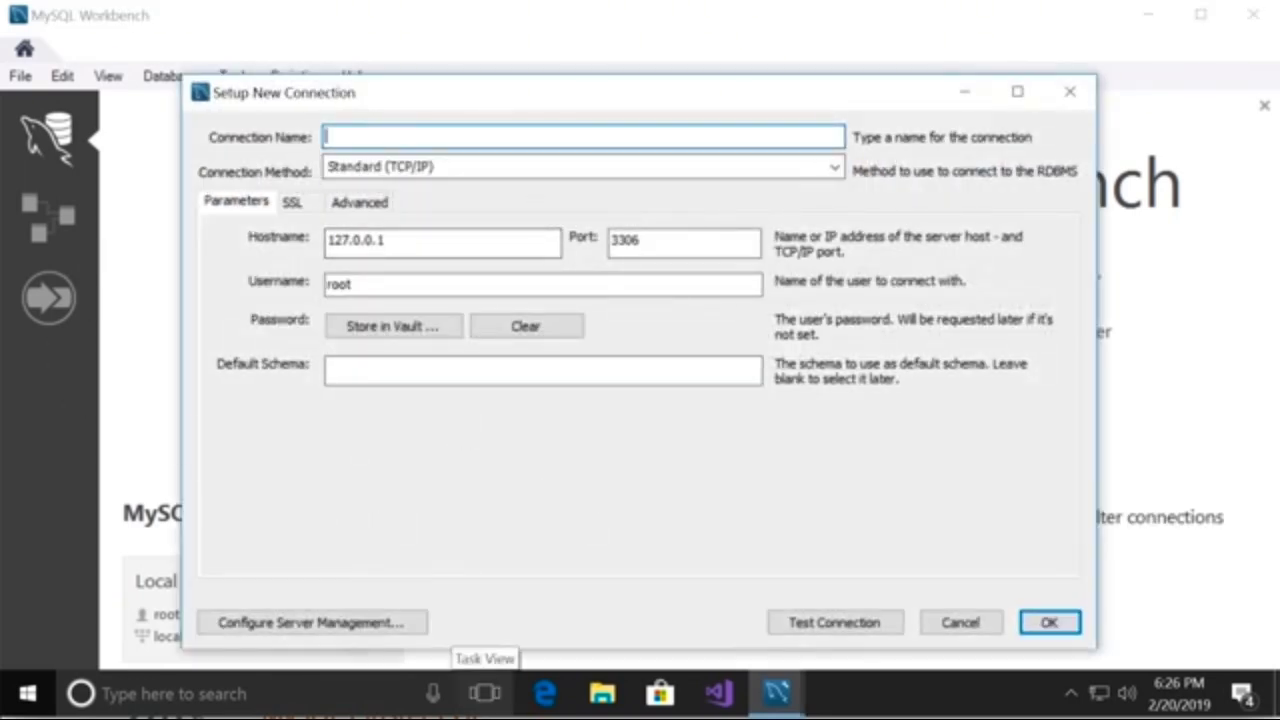
text(Local ins)
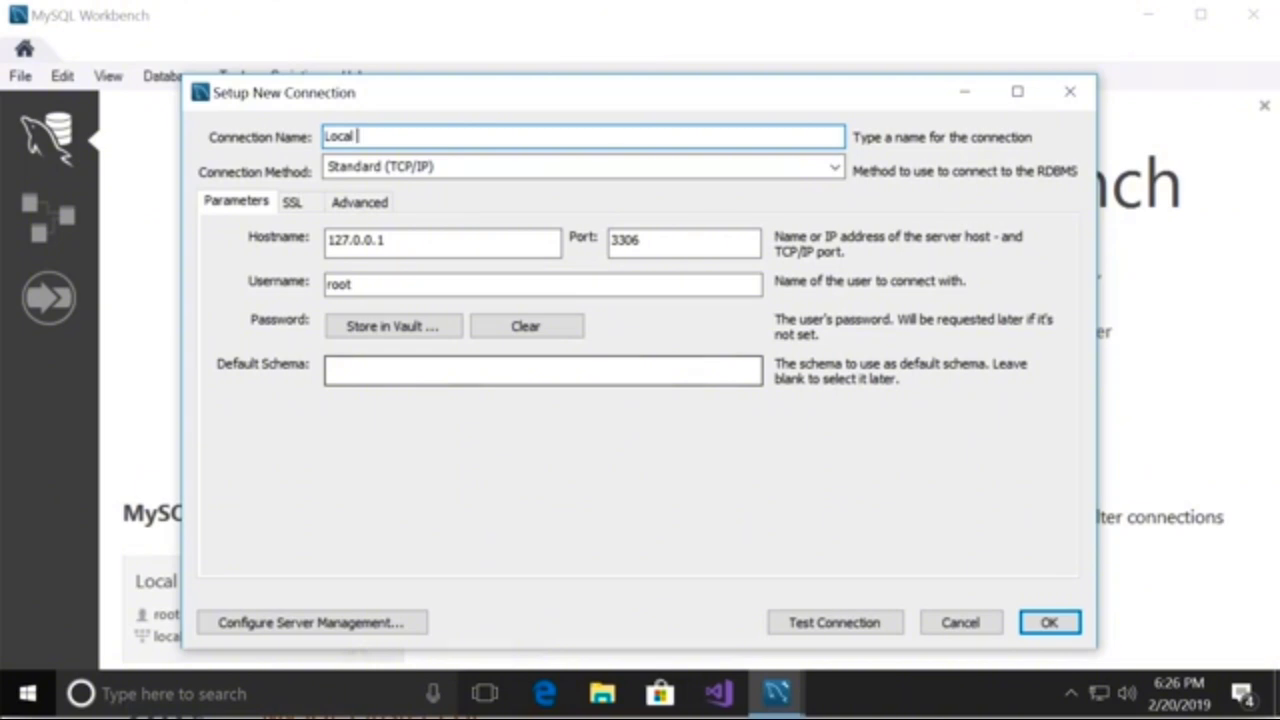
text(tance)
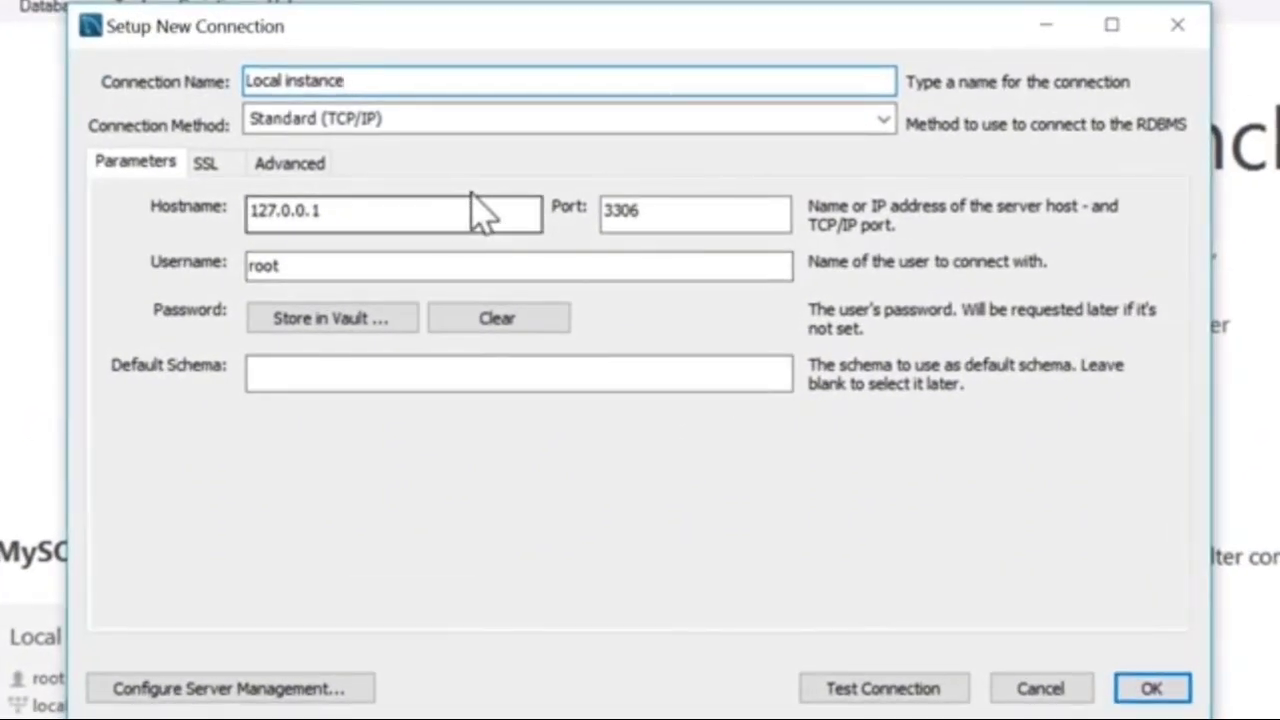
click(310, 320)
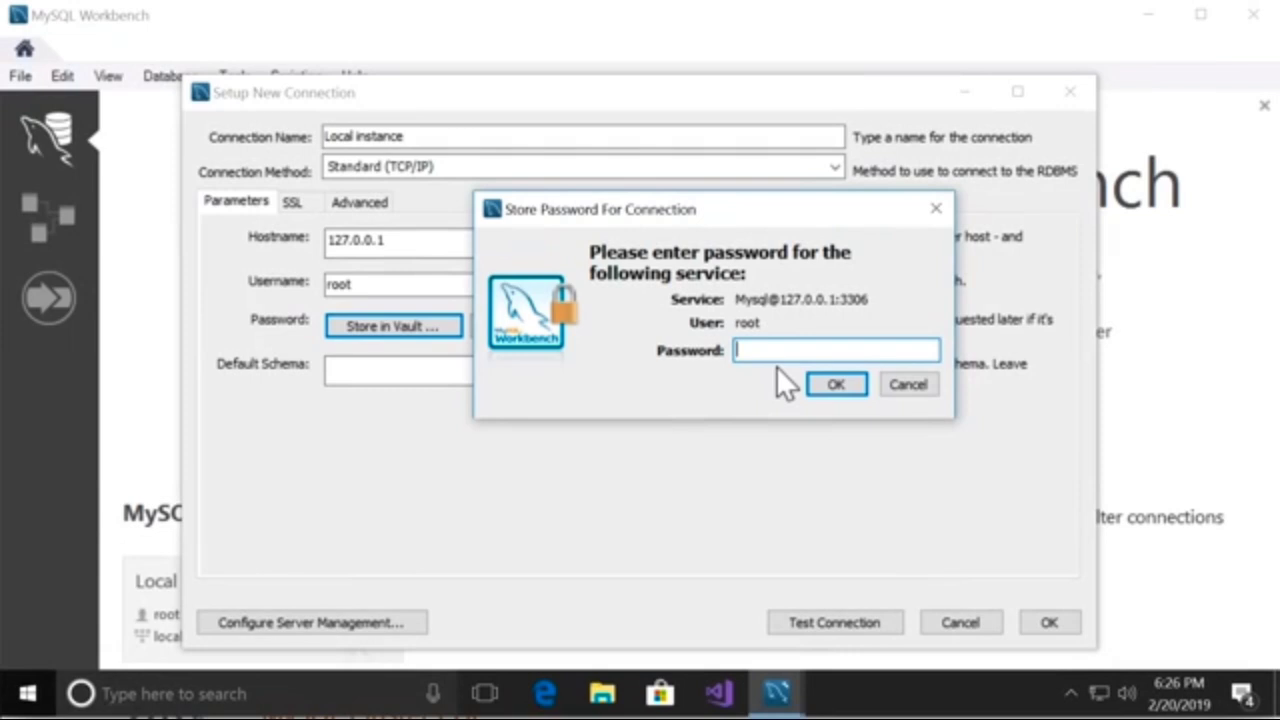
text(*********)
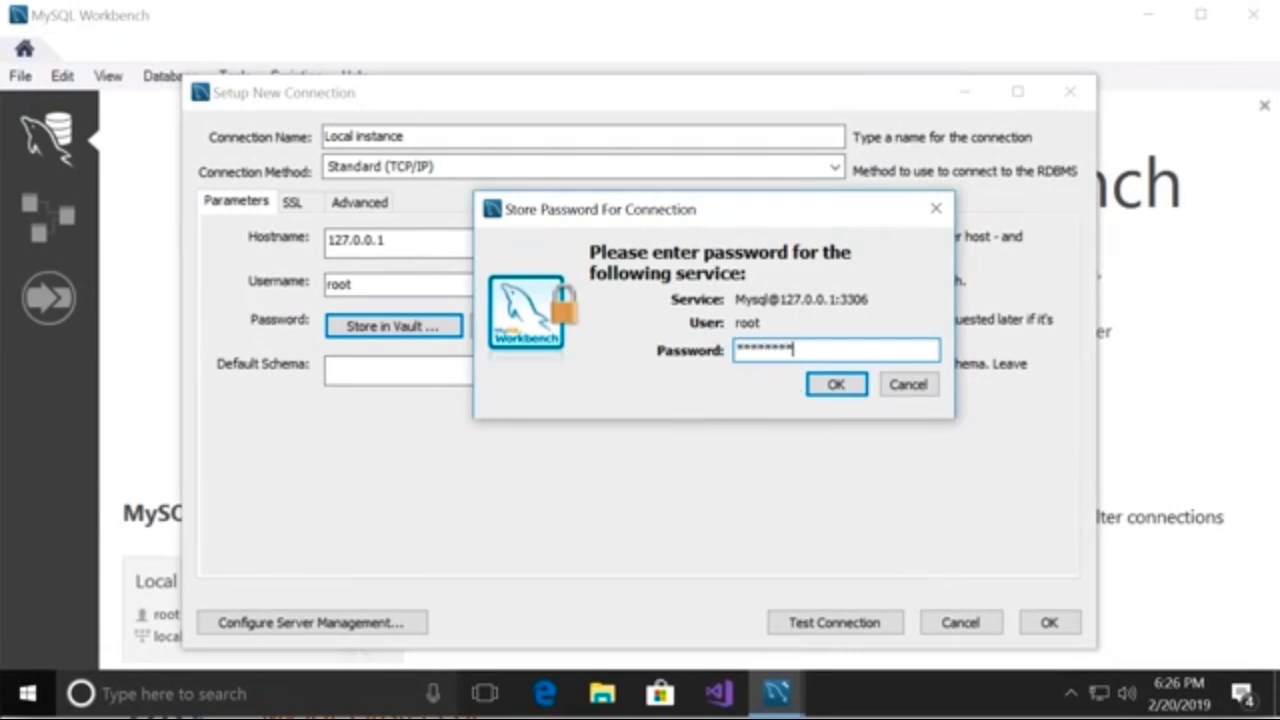
click(836, 386)
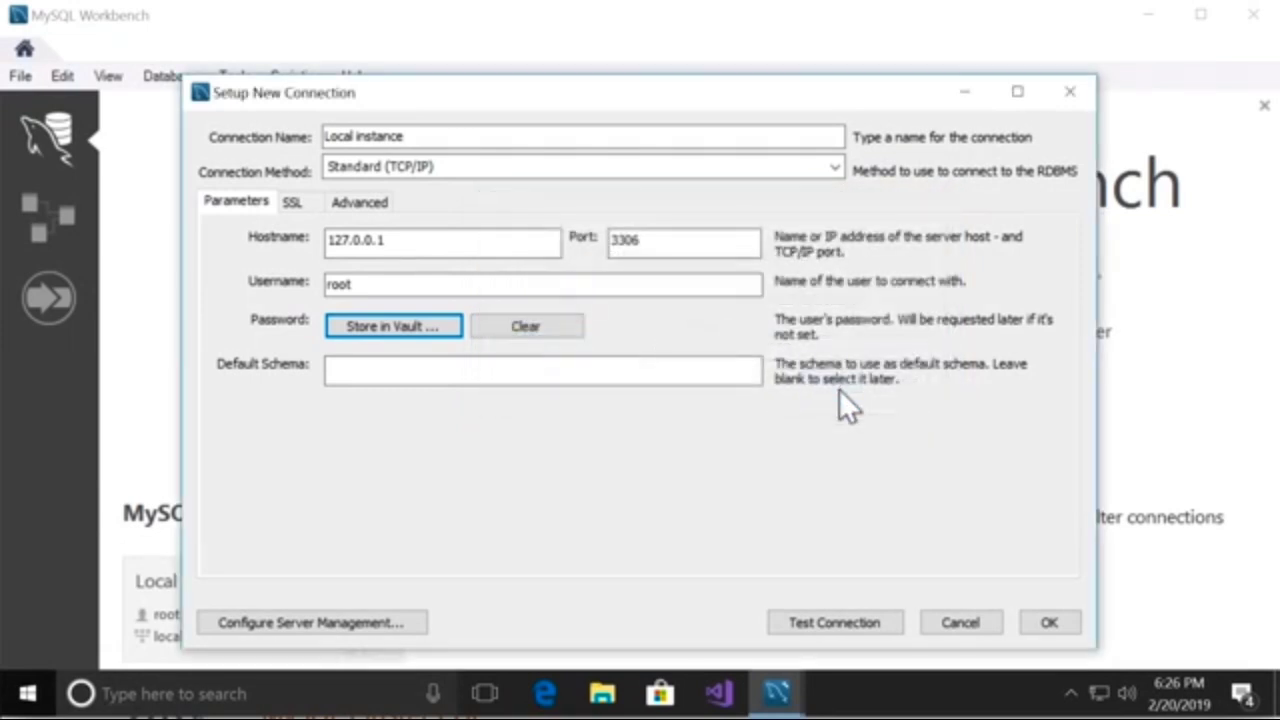
click(840, 624)
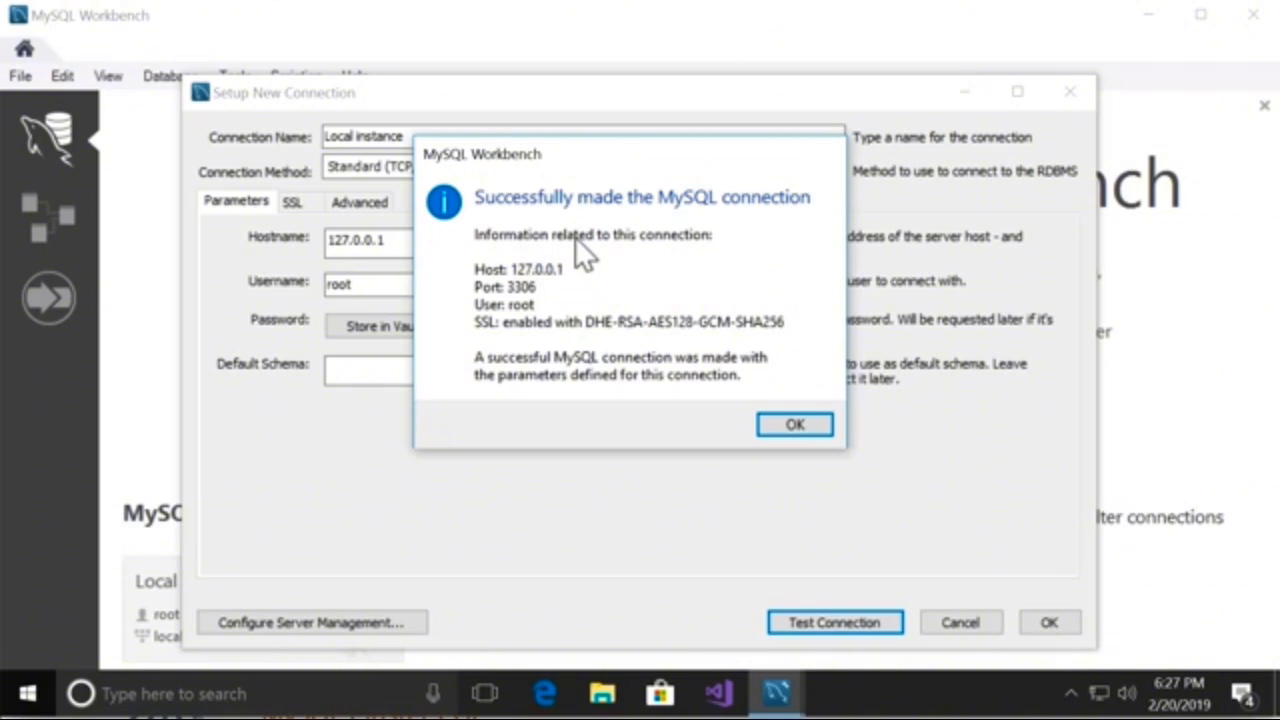
click(796, 428)
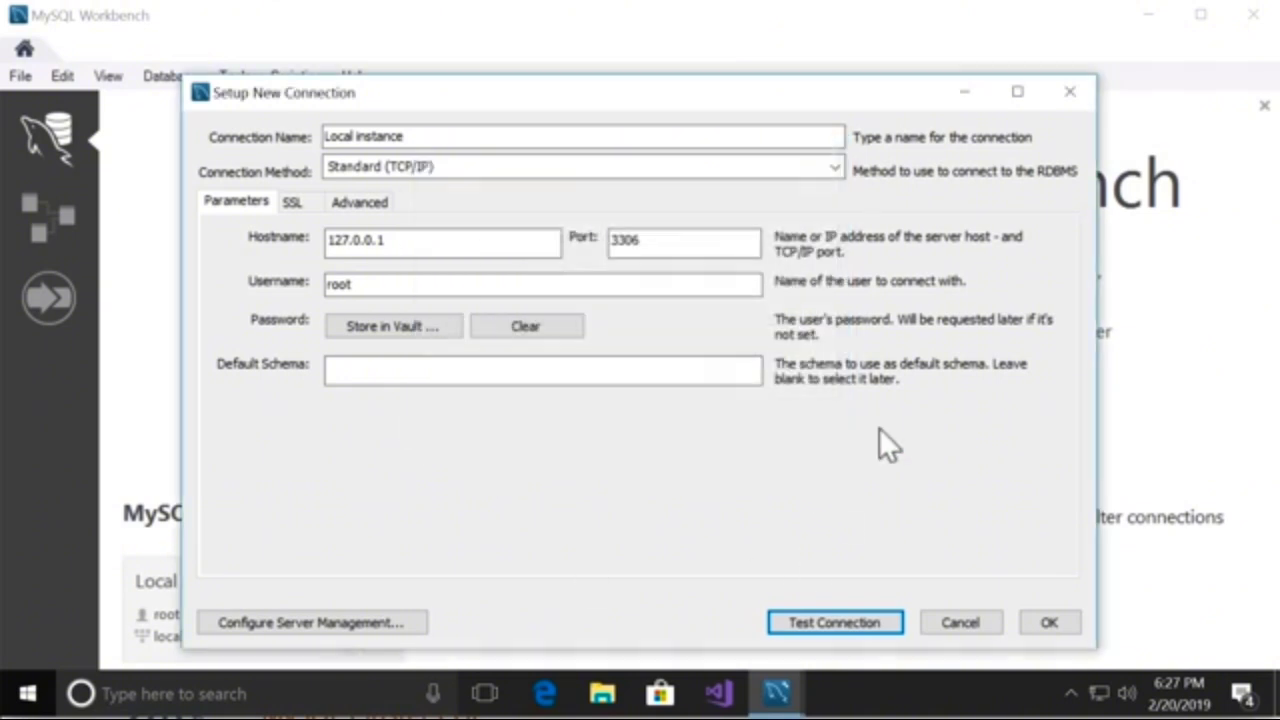
Step: Save the connection, open Local instance to an empty Query 1 editor, and narrow SQL Additions
click(1071, 623)
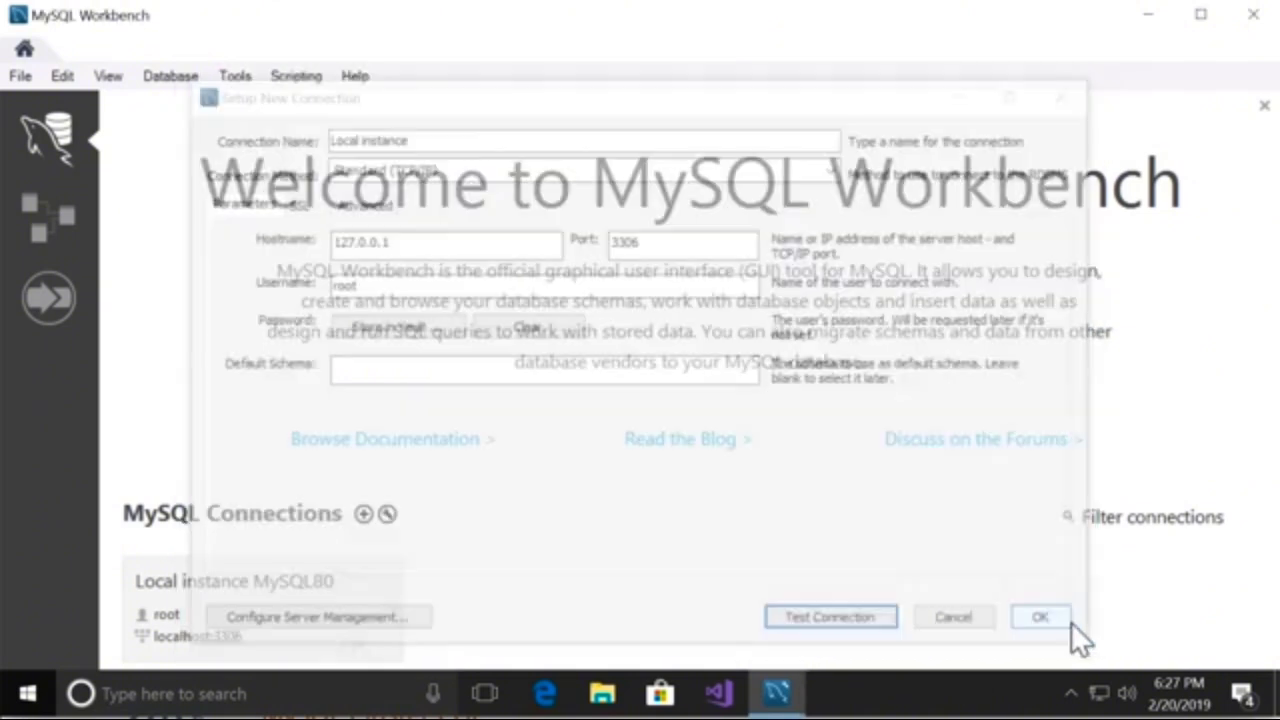
click(540, 607)
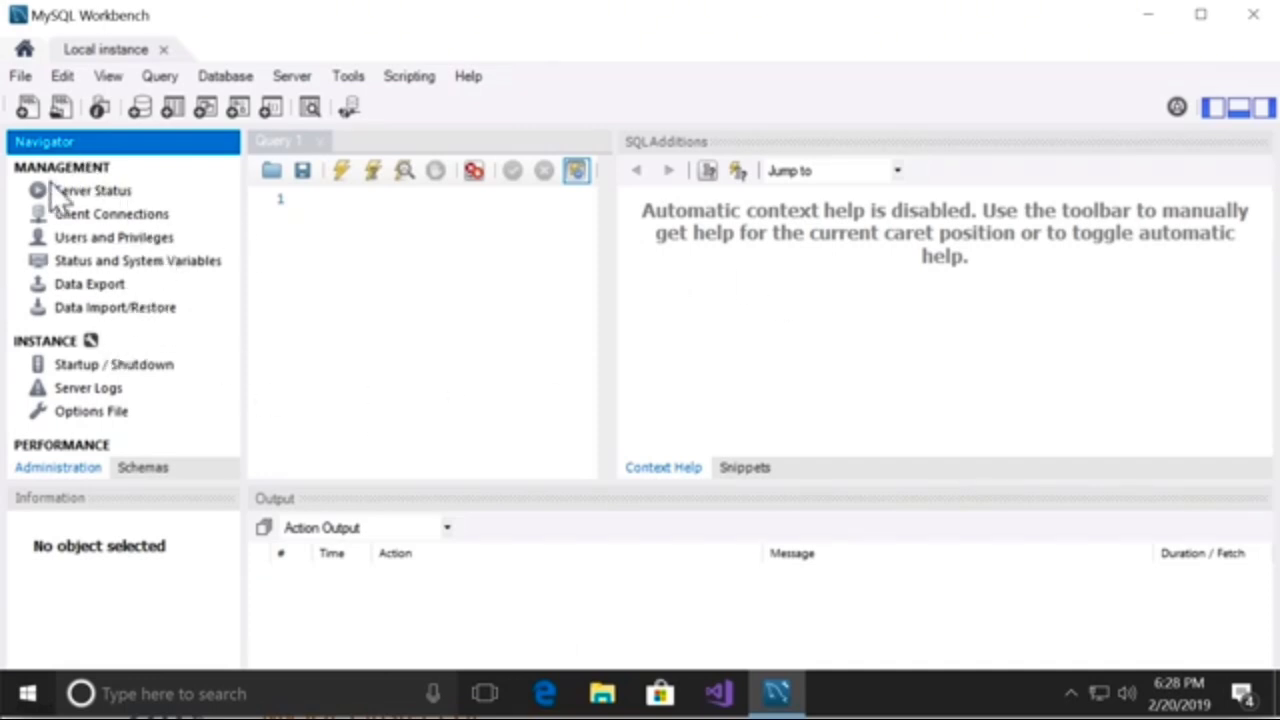
click(368, 294)
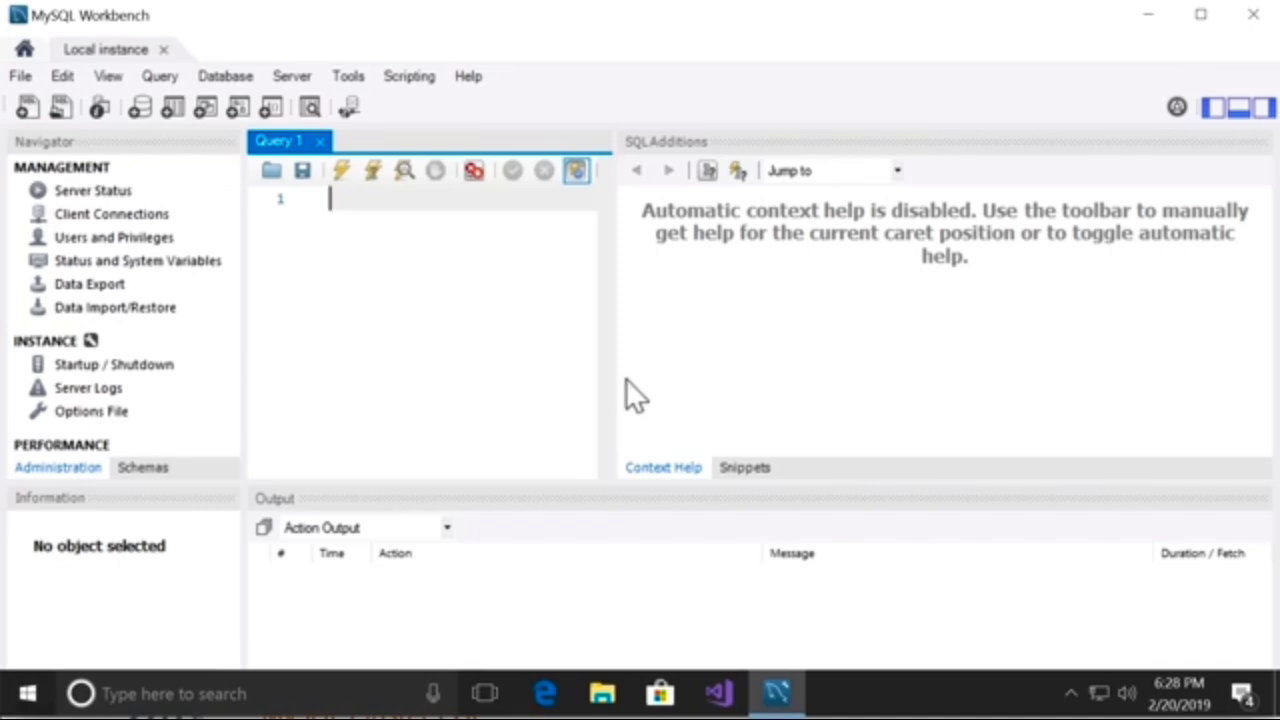
drag(571, 334, 945, 389)
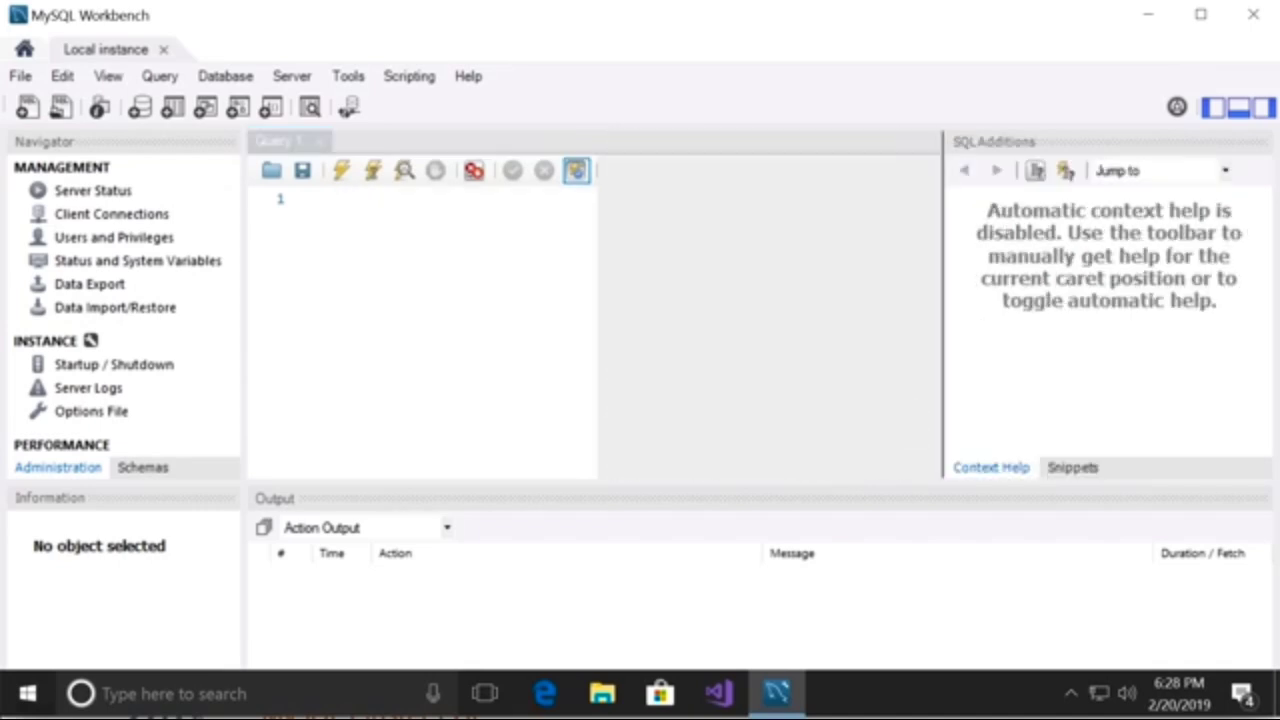